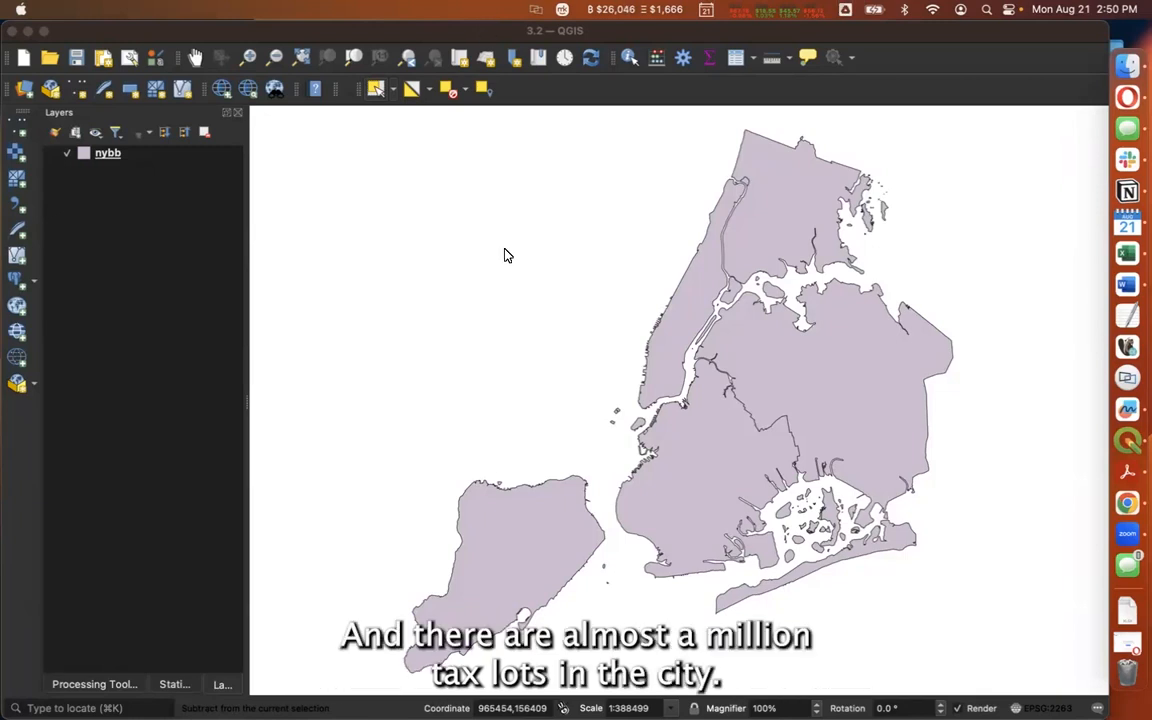
Switch to the Opera browser, search the web for "mappluto", and open the NYC.gov PLUTO and MapPLUTO page
click(1128, 97)
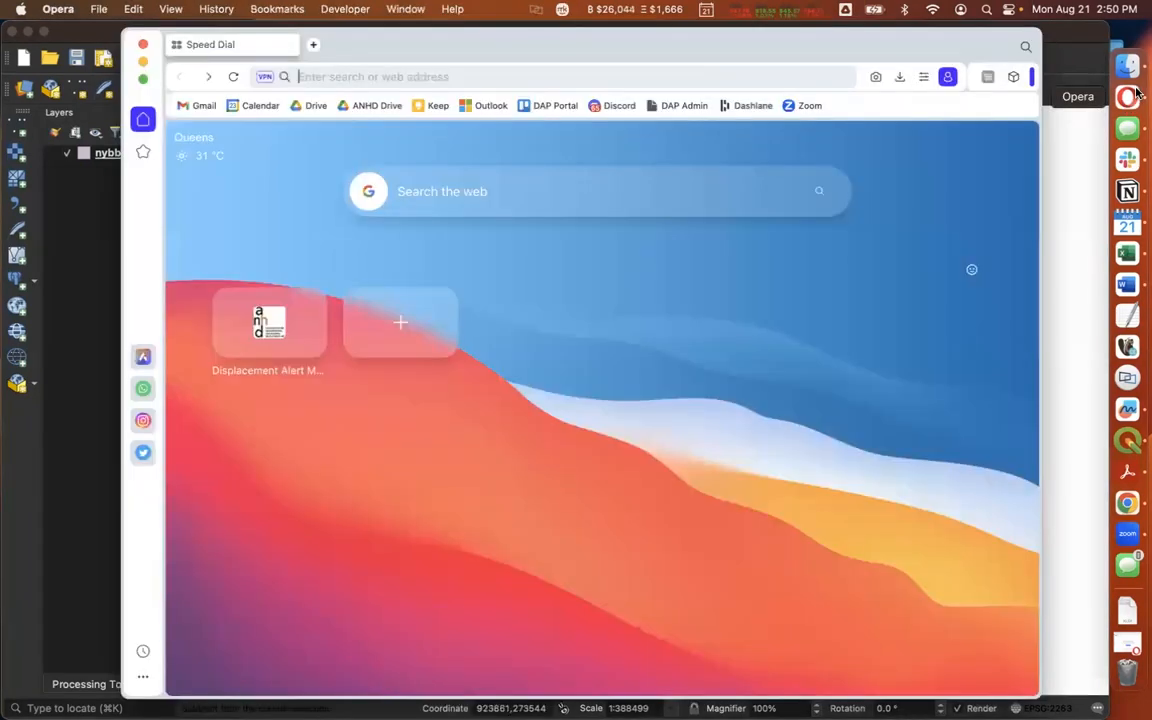
key(super+l)
text(mappluto)
key(Return)
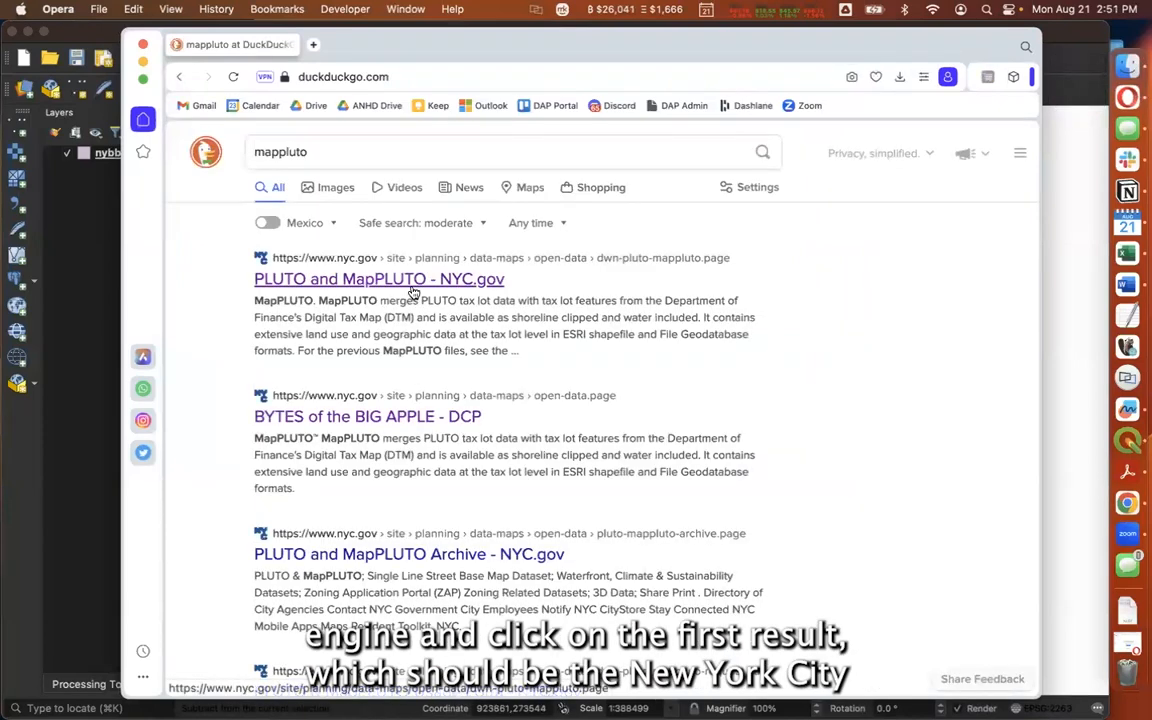
click(412, 290)
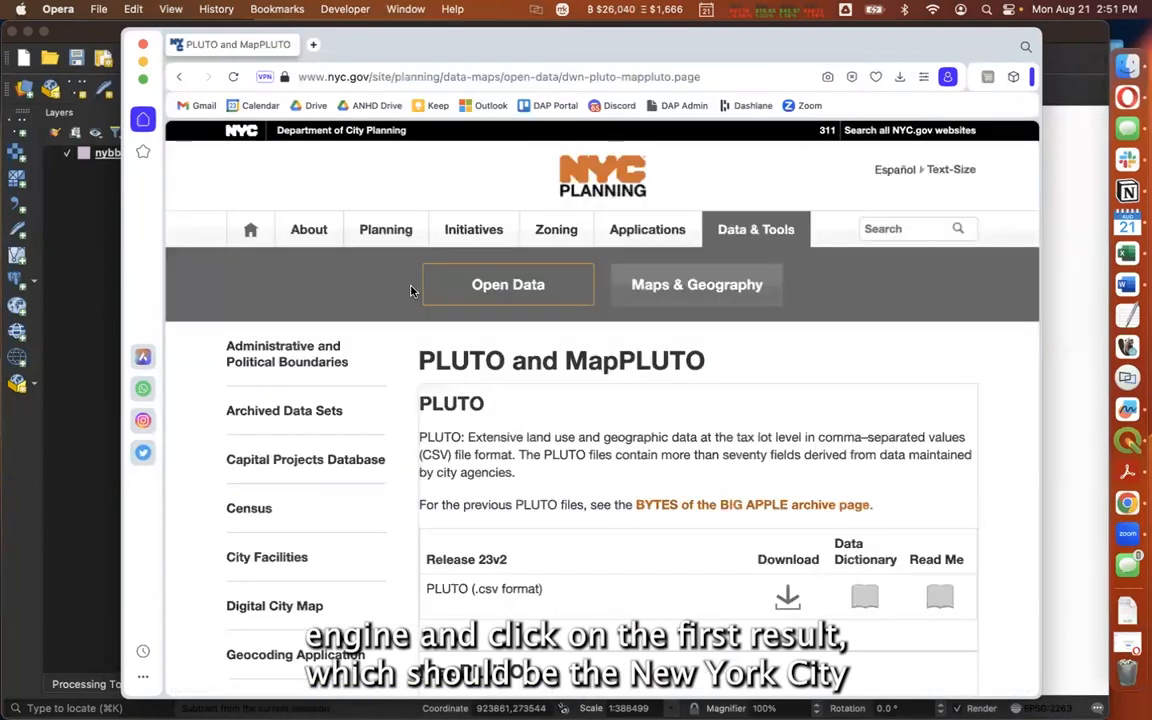
Download the MapPLUTO - Shoreline Clipped (Shapefile) archive from the MapPLUTO release table
scroll(598, 410, down, 5)
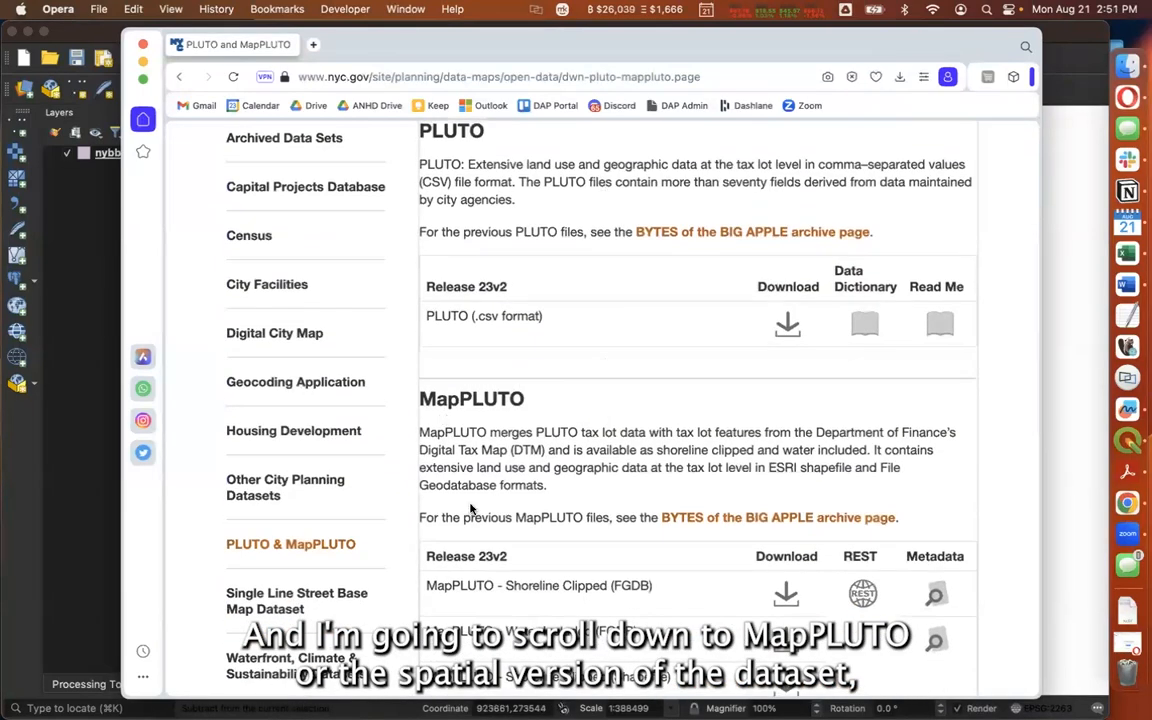
scroll(471, 508, down, 1)
scroll(474, 510, down, 2)
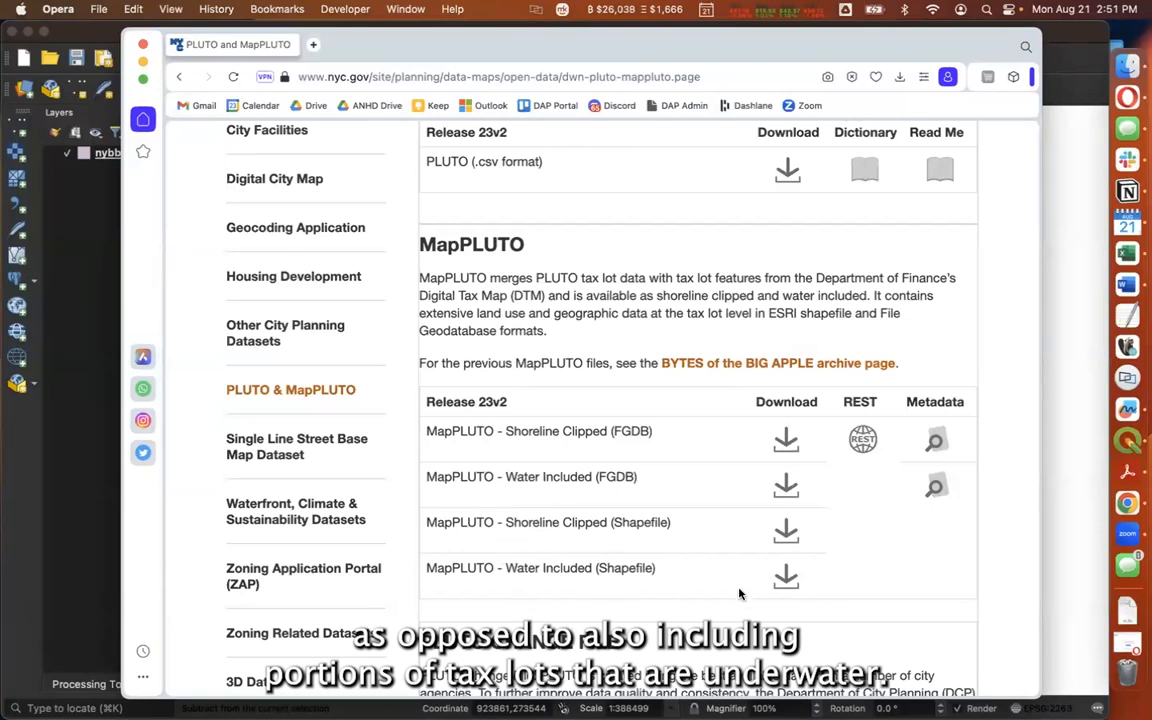
click(797, 535)
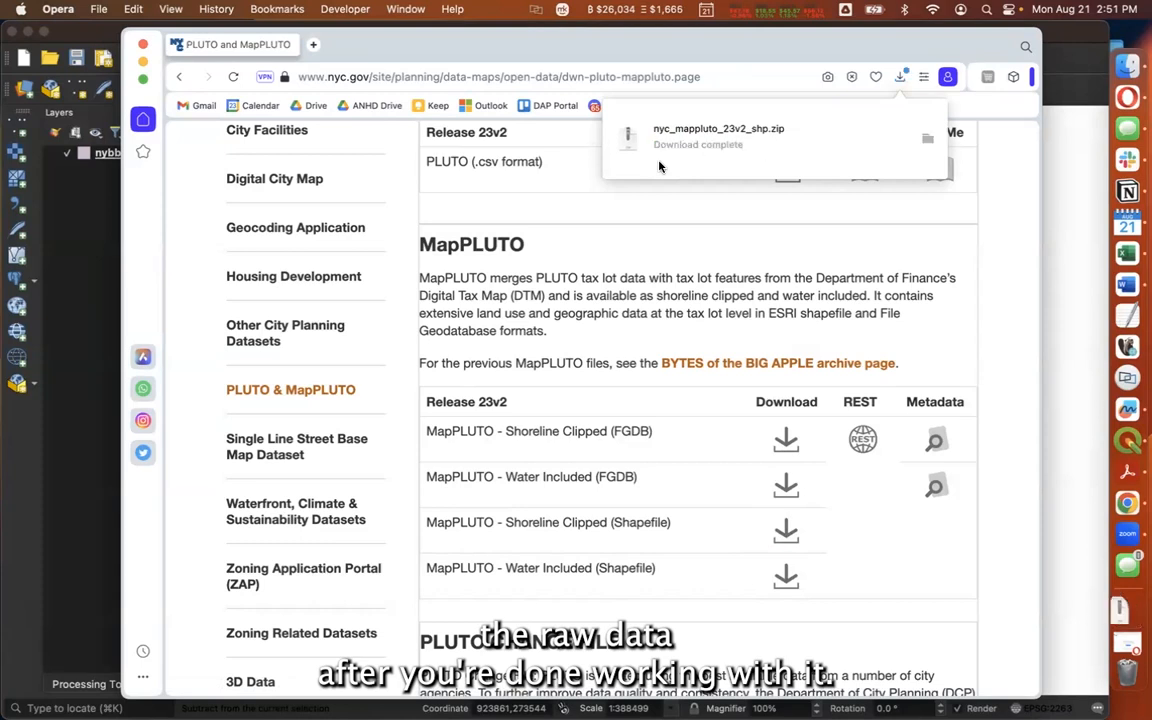
Move the downloaded MapPLUTO zip file from Downloads into the demos/week 3/3.2 project folder in Finder
click(1128, 65)
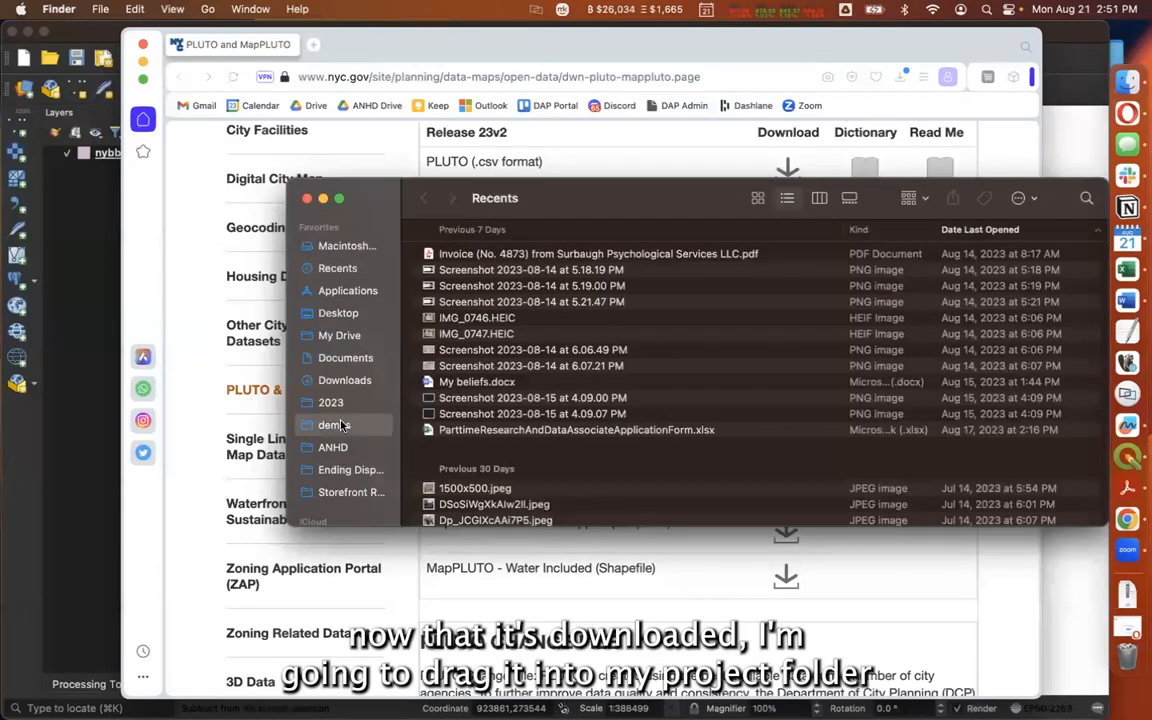
click(336, 425)
click(445, 285)
click(668, 252)
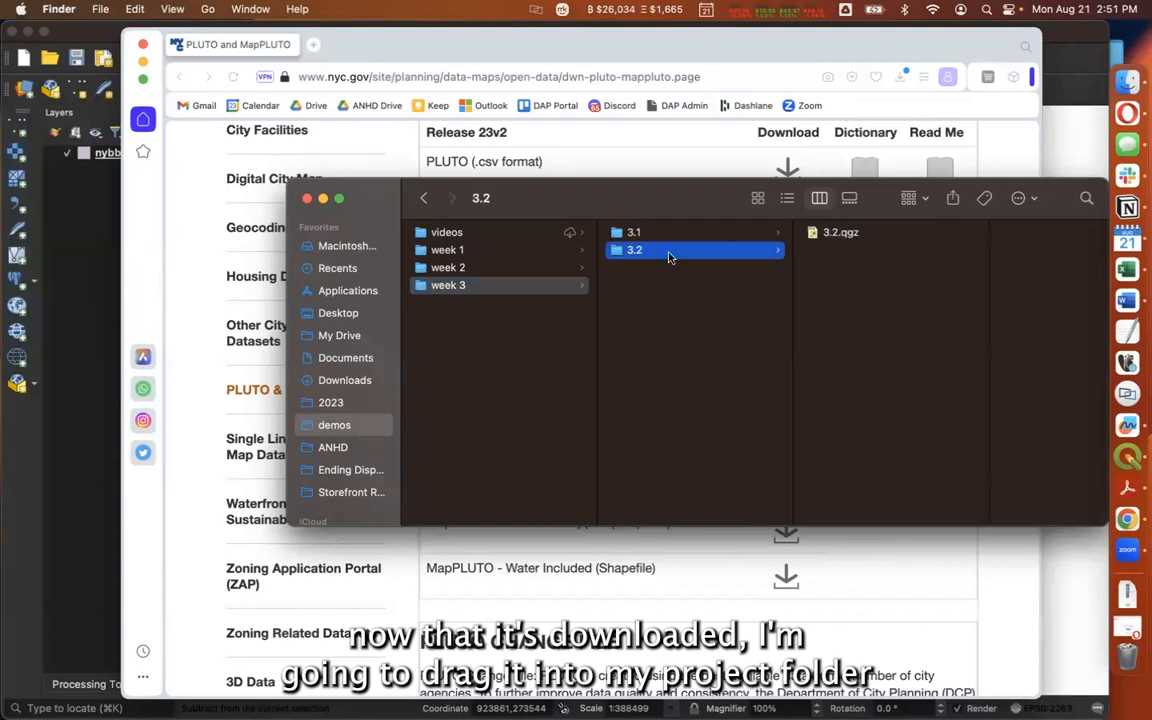
click(1128, 594)
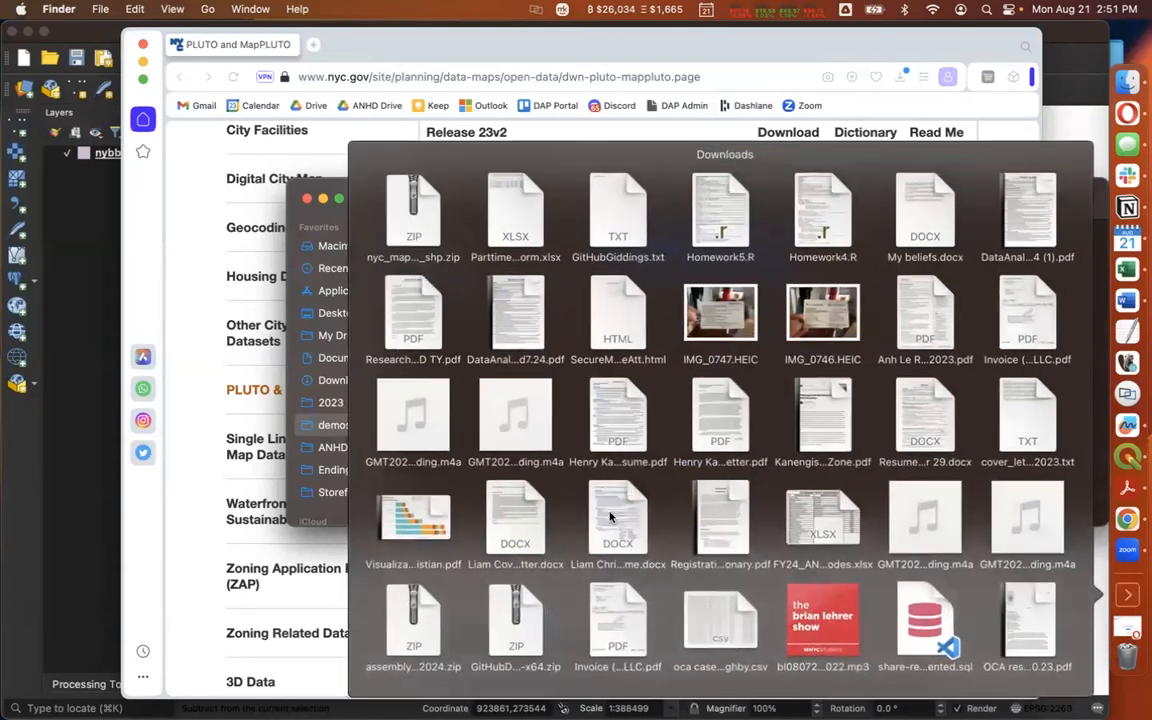
drag(370, 202, 894, 331)
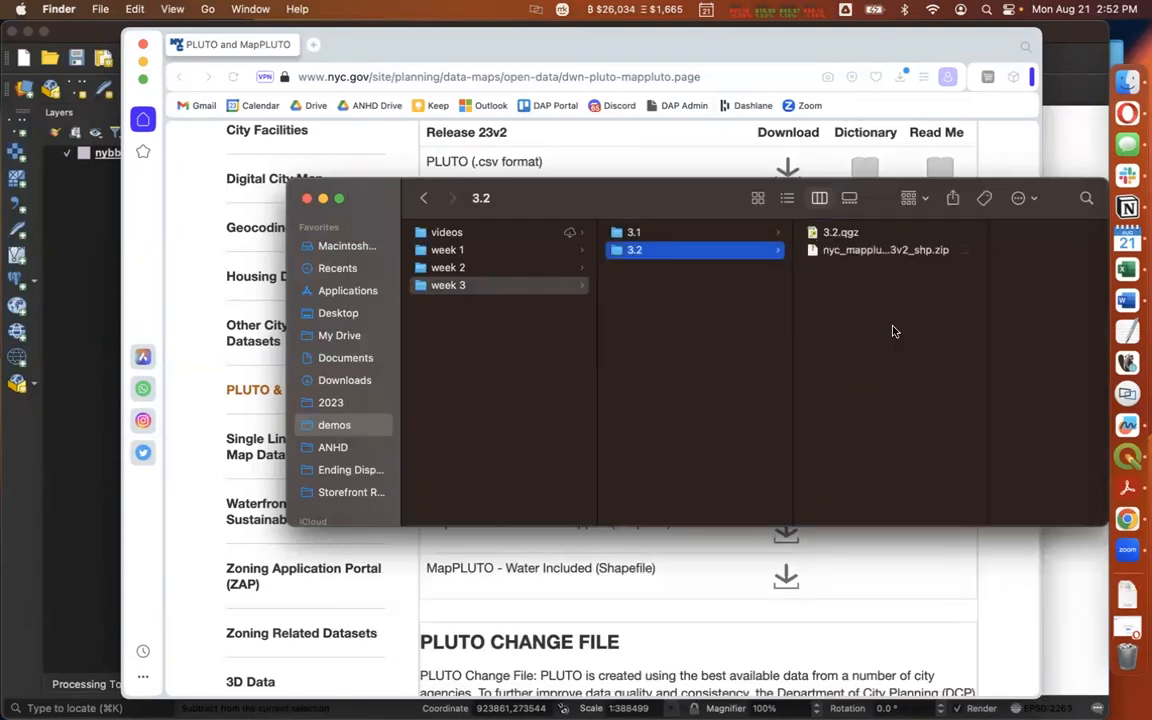
Bring nyc_mappluto_23v2_shp.zip from the 3.2 folder into the QGIS project
click(12, 606)
click(1125, 84)
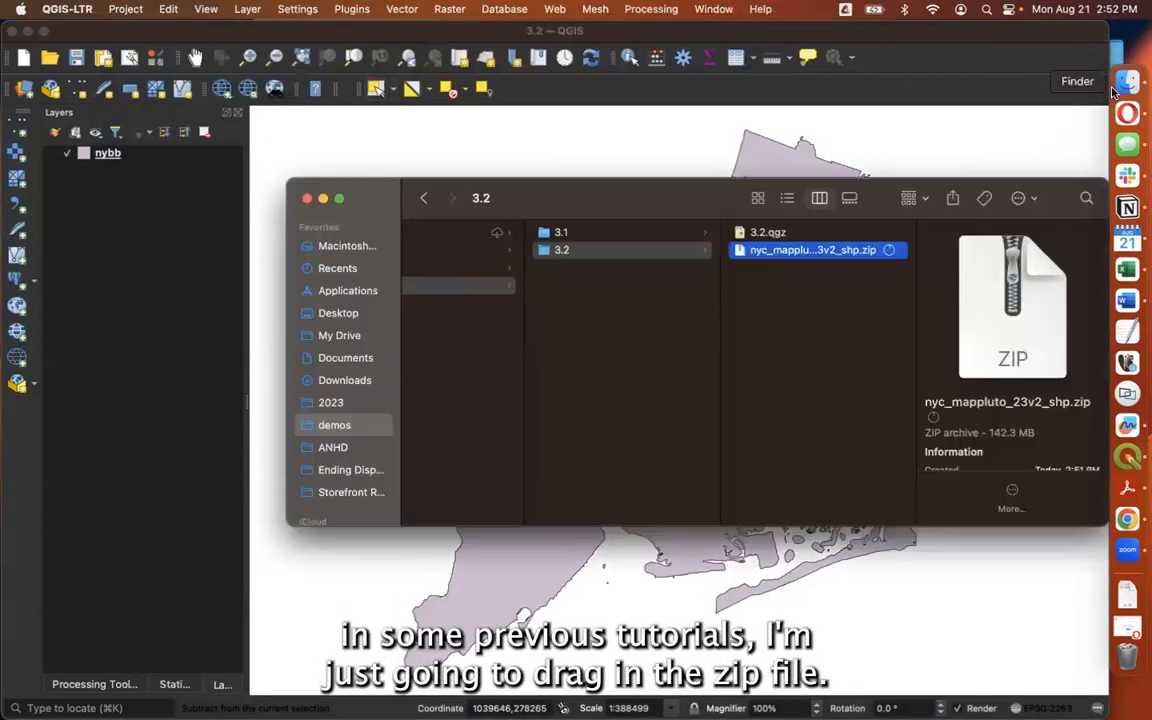
drag(771, 250, 667, 568)
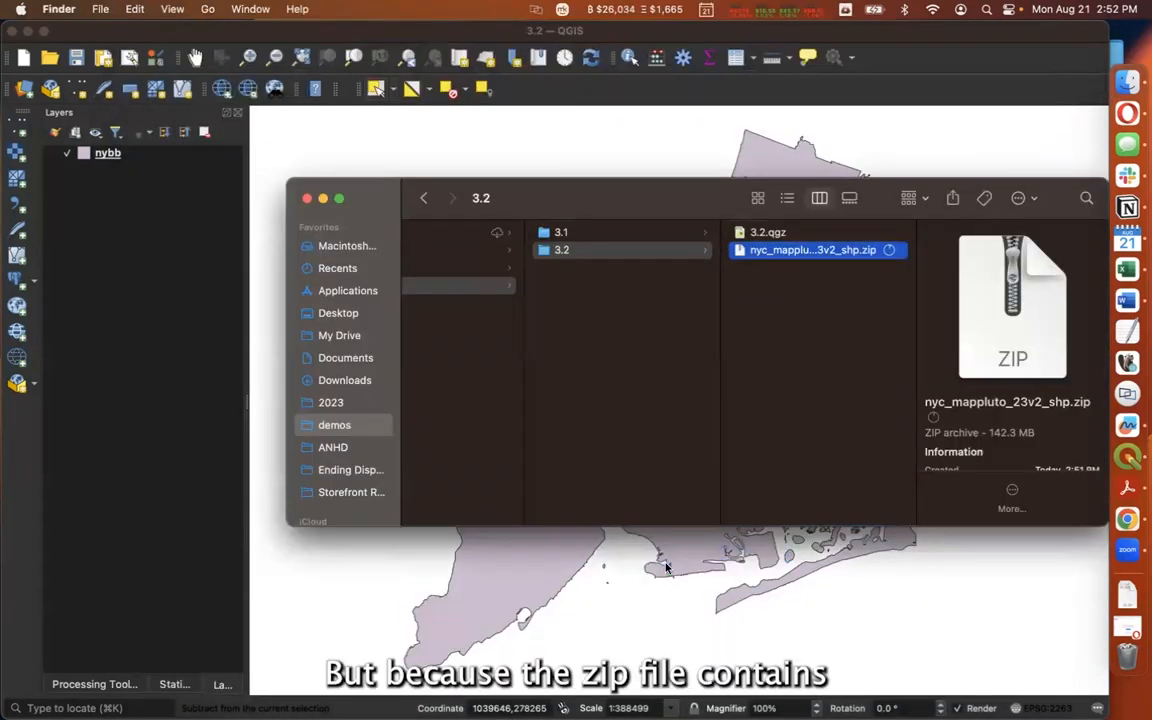
click(795, 35)
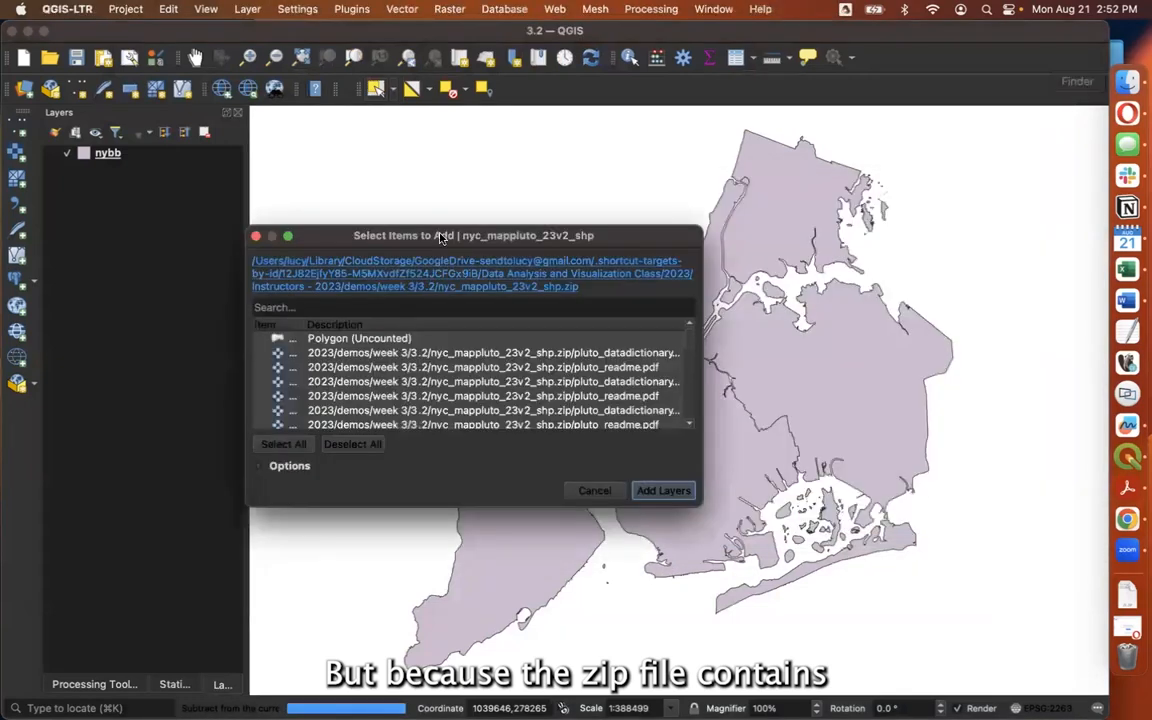
Enlarge the item selection dialog and add only the Polygon item from the MapPLUTO zip as a layer
drag(698, 504, 818, 676)
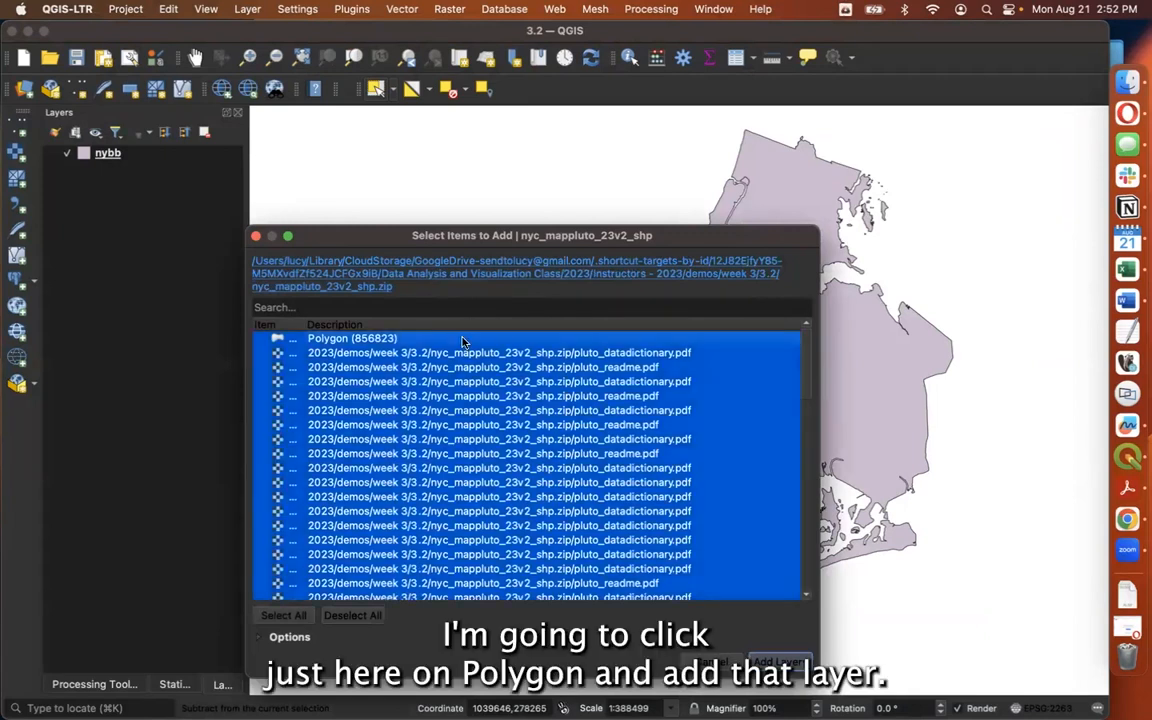
click(293, 341)
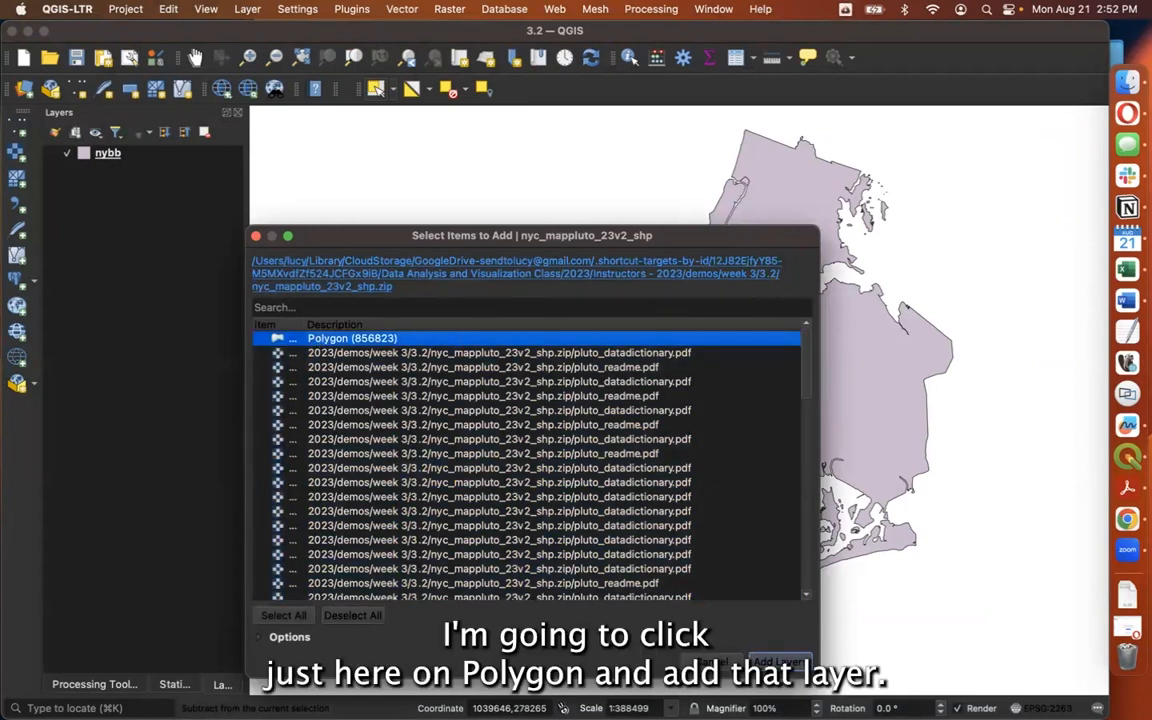
scroll(688, 470, down, 5)
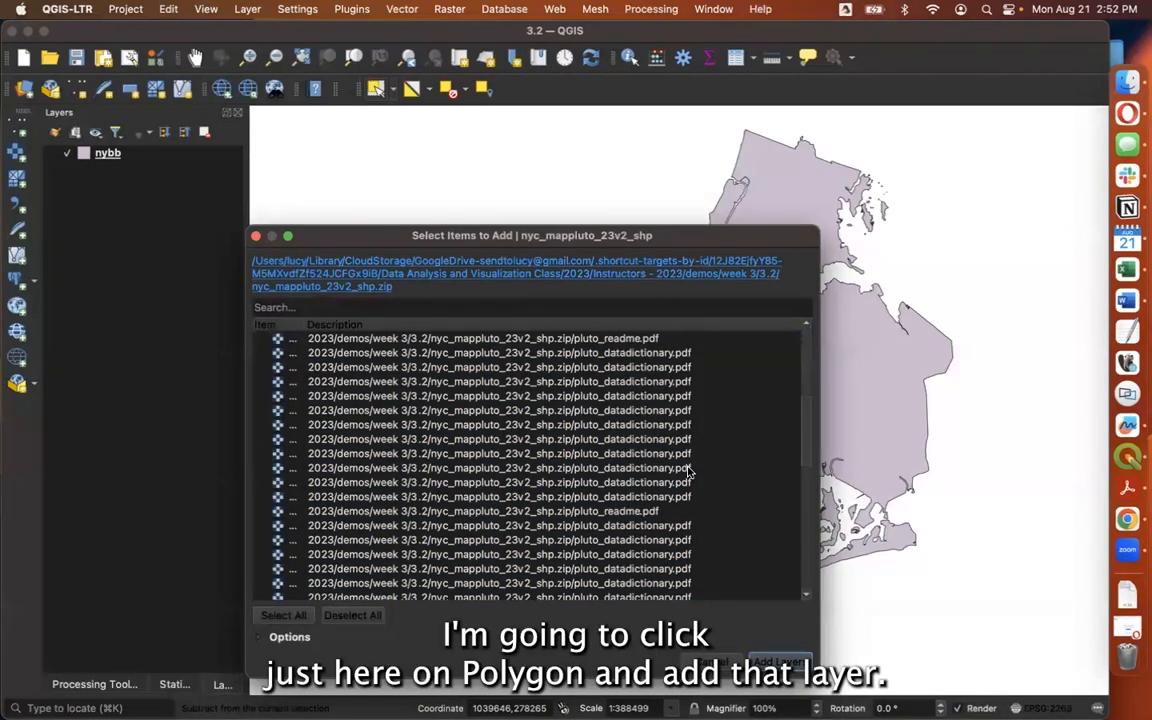
scroll(567, 492, up, 5)
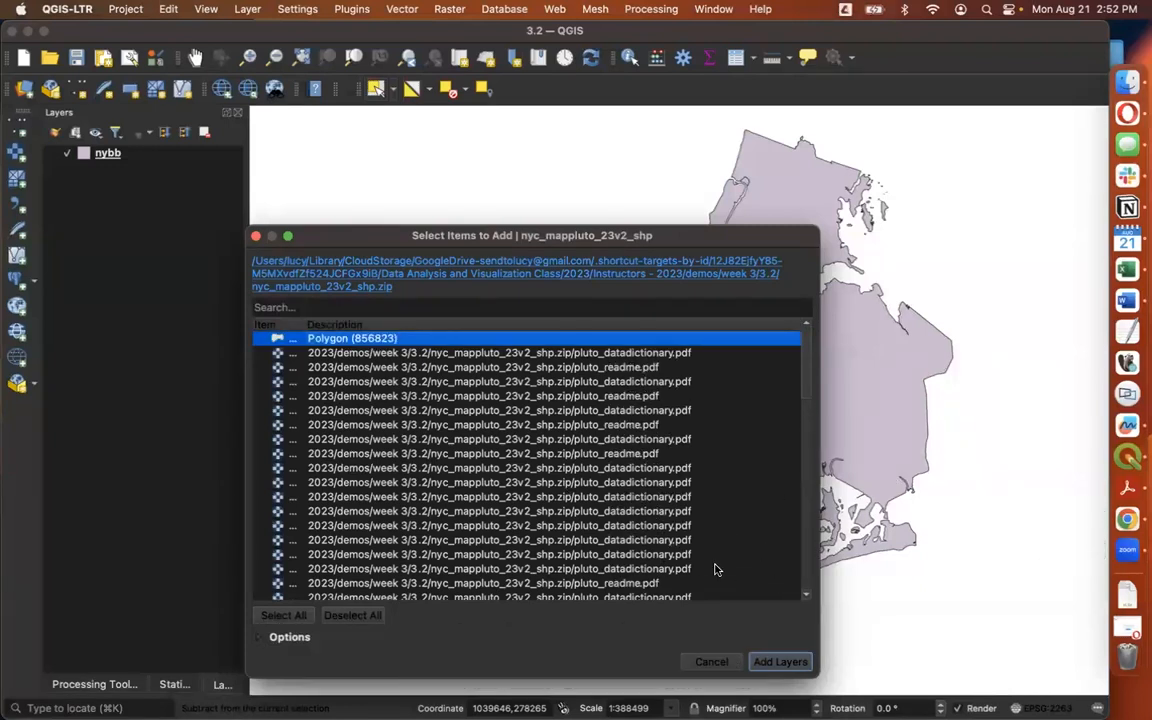
click(782, 665)
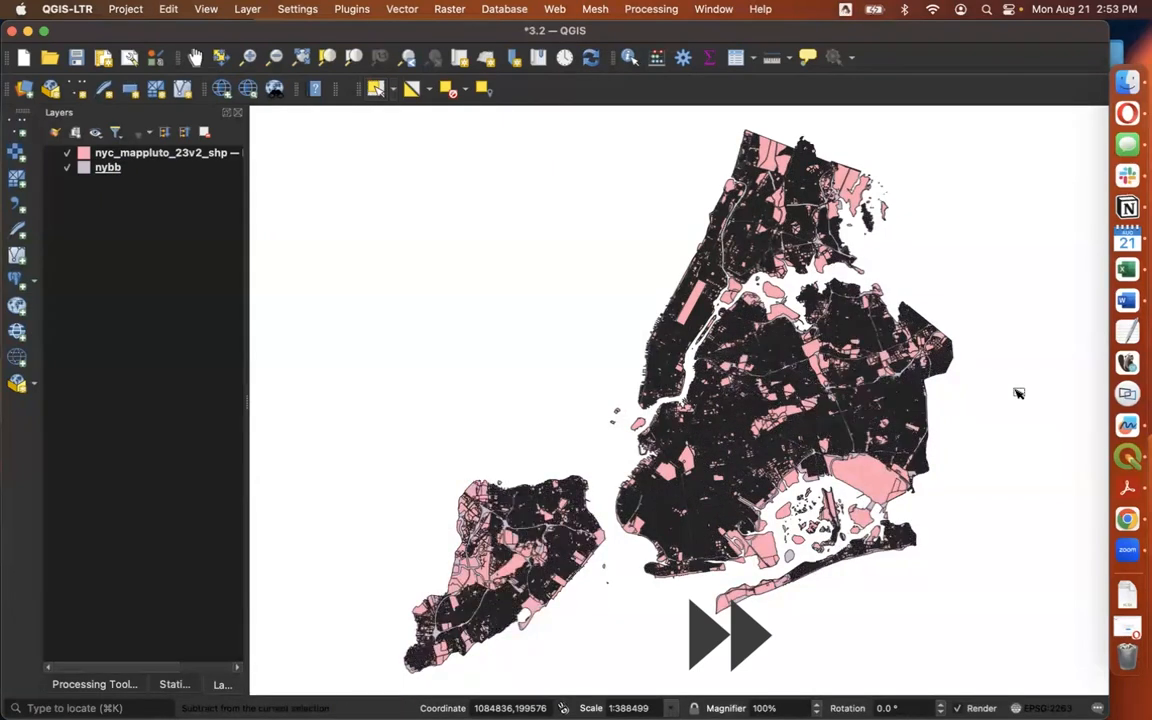
Switch to Finder and copy the DOITT_SUBWAY_STATION_04JAN2017 folder from the 3.1 folder into 3.2
key(super+Tab)
click(818, 250)
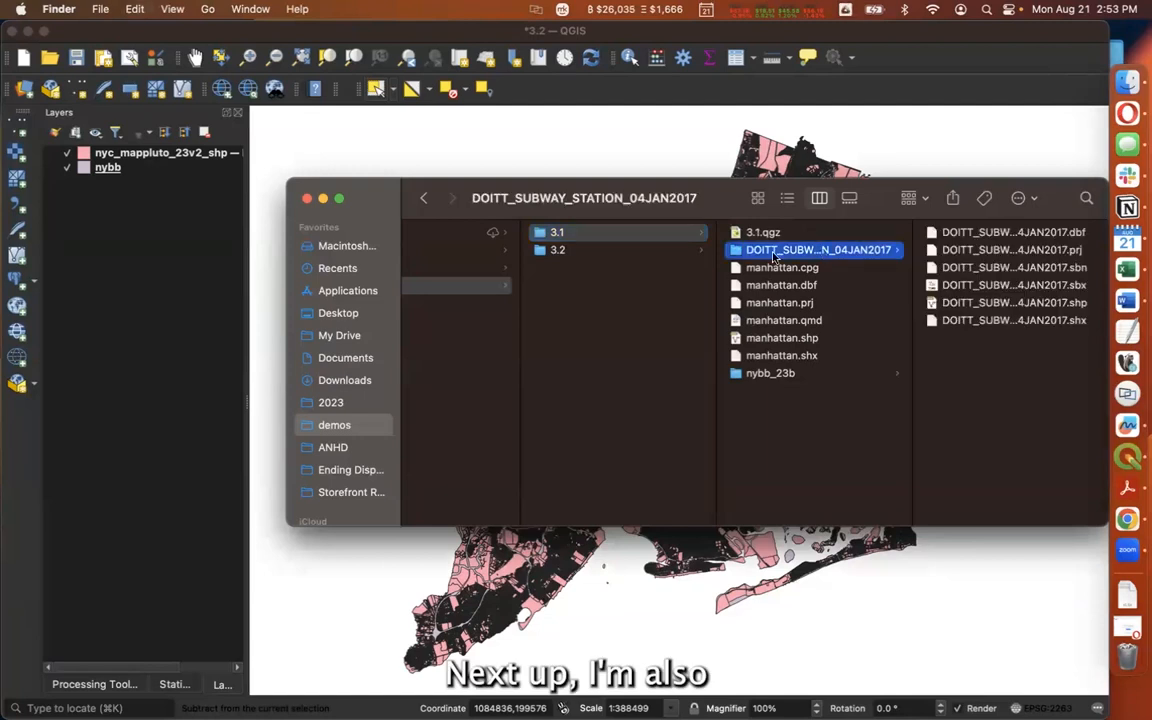
key(Left)
key(Down)
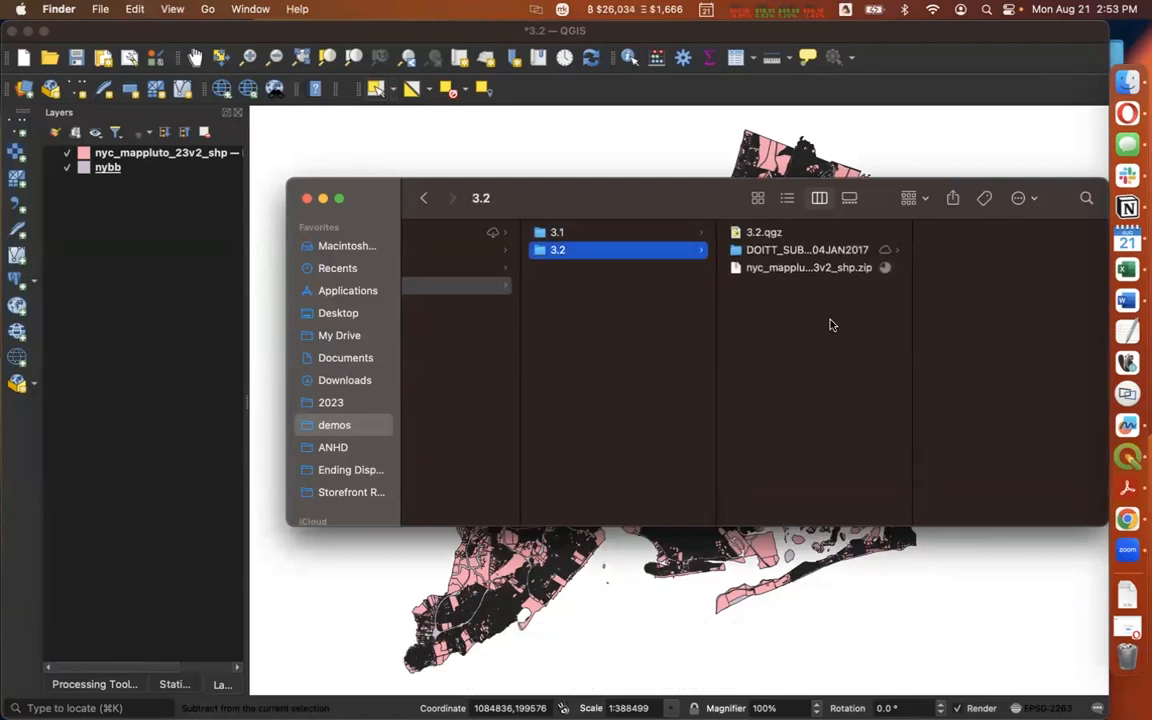
Add the DOITT_SUBWAY_STATION_04JAN2017.shp file from 3.2 to the QGIS project and place its layer above the MapPLUTO layer
click(832, 253)
drag(630, 197, 445, 201)
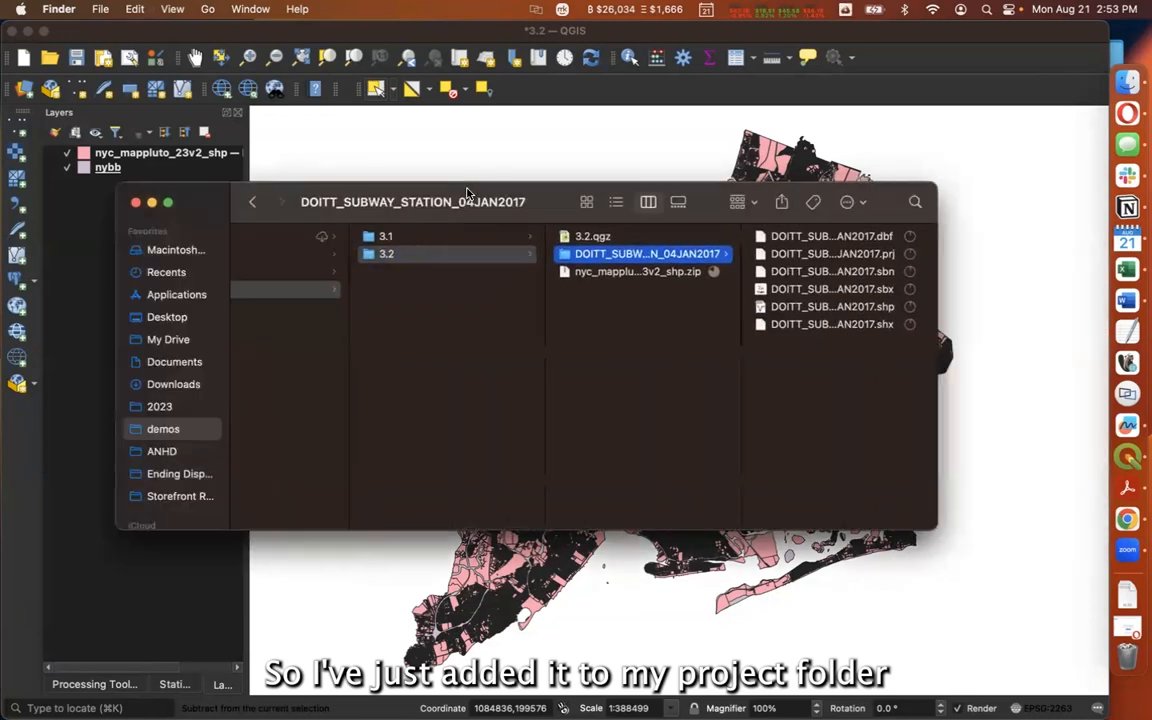
drag(778, 307, 985, 330)
click(931, 40)
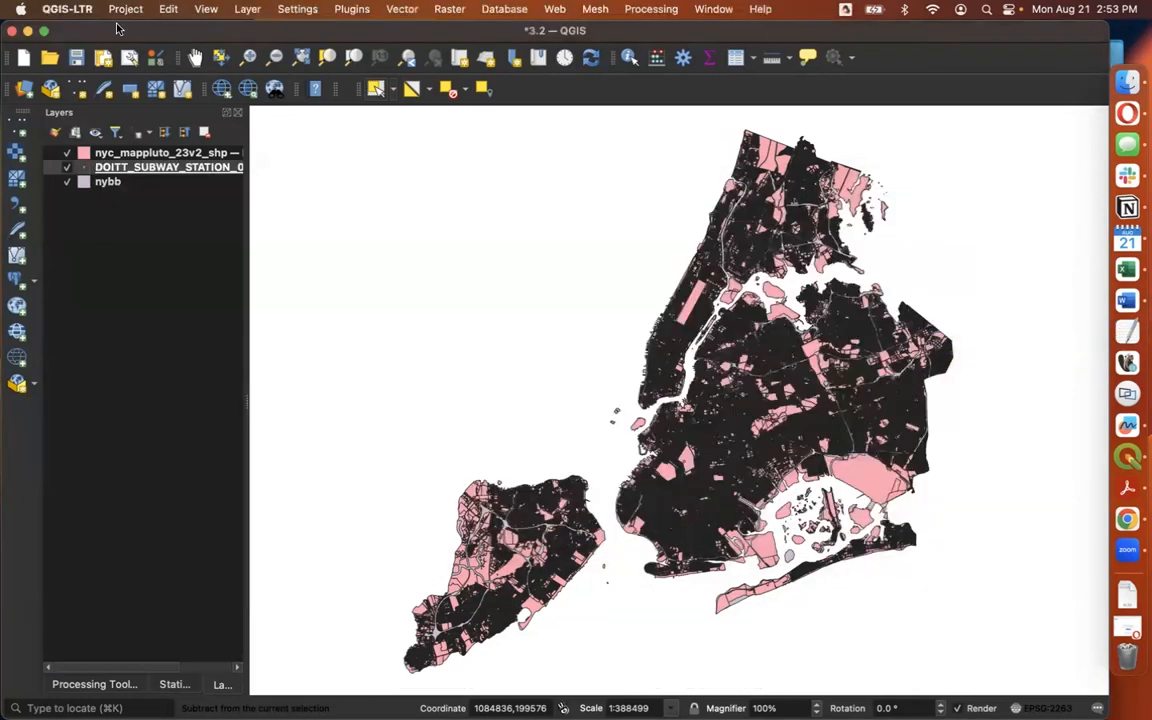
drag(124, 152, 127, 168)
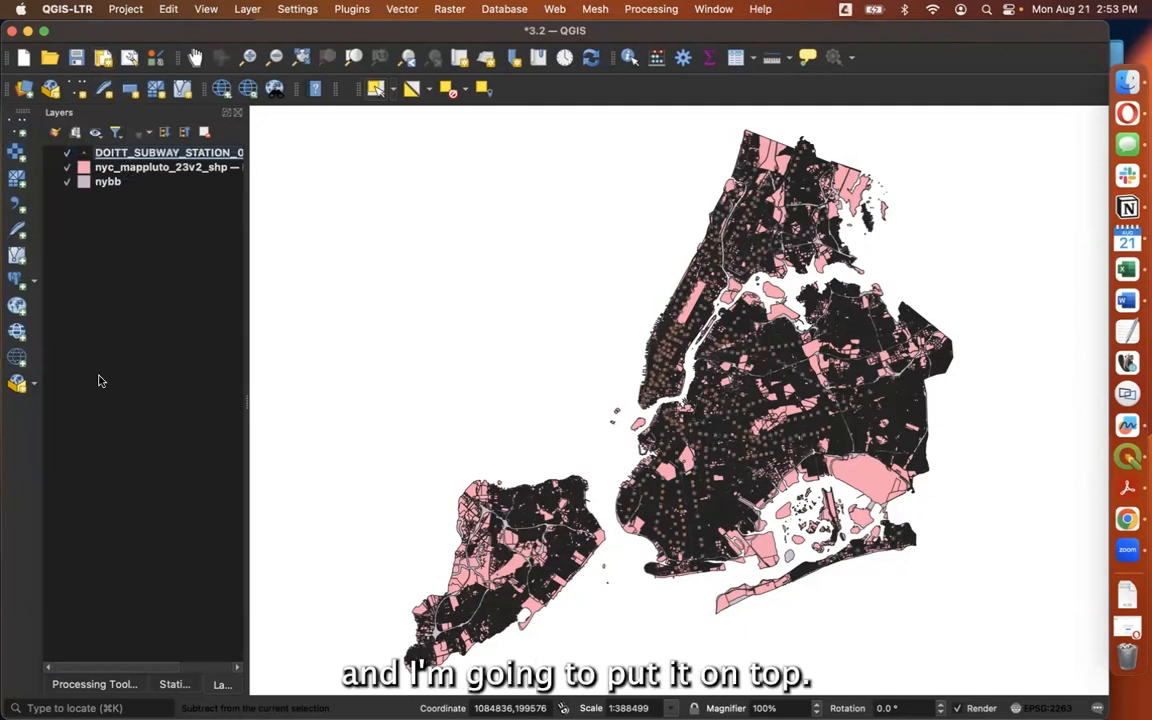
Start a Buffer on the subway station layer and set its distance to 0.5 miles
click(193, 153)
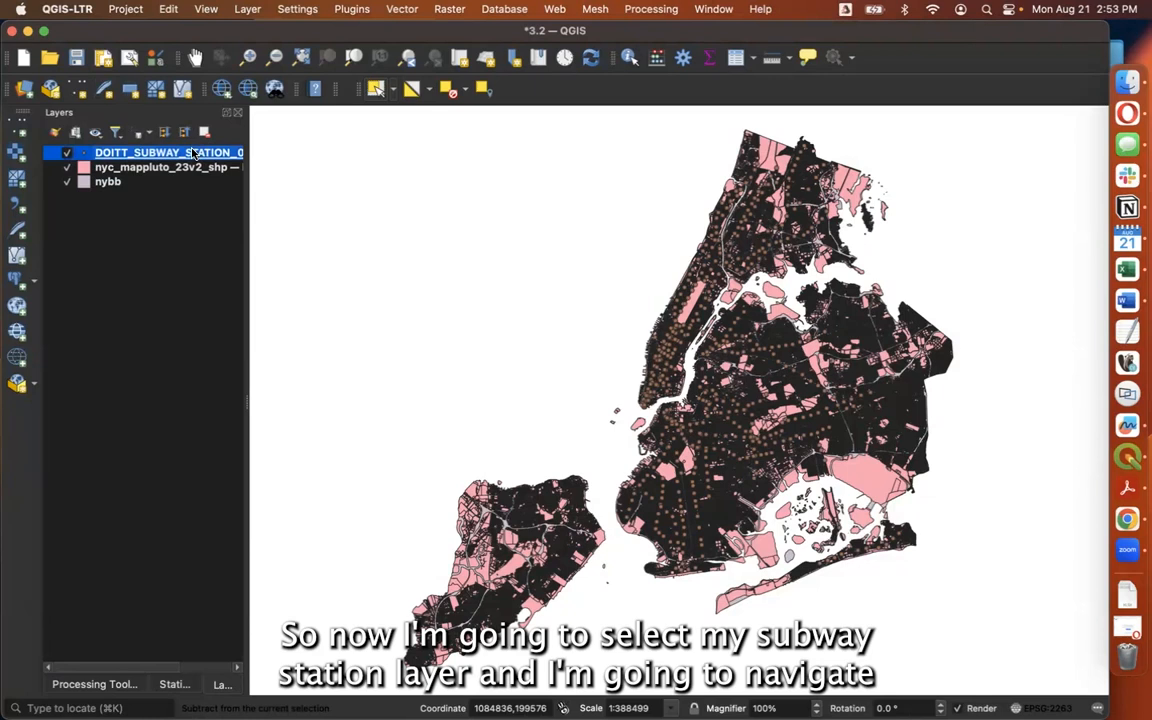
click(405, 9)
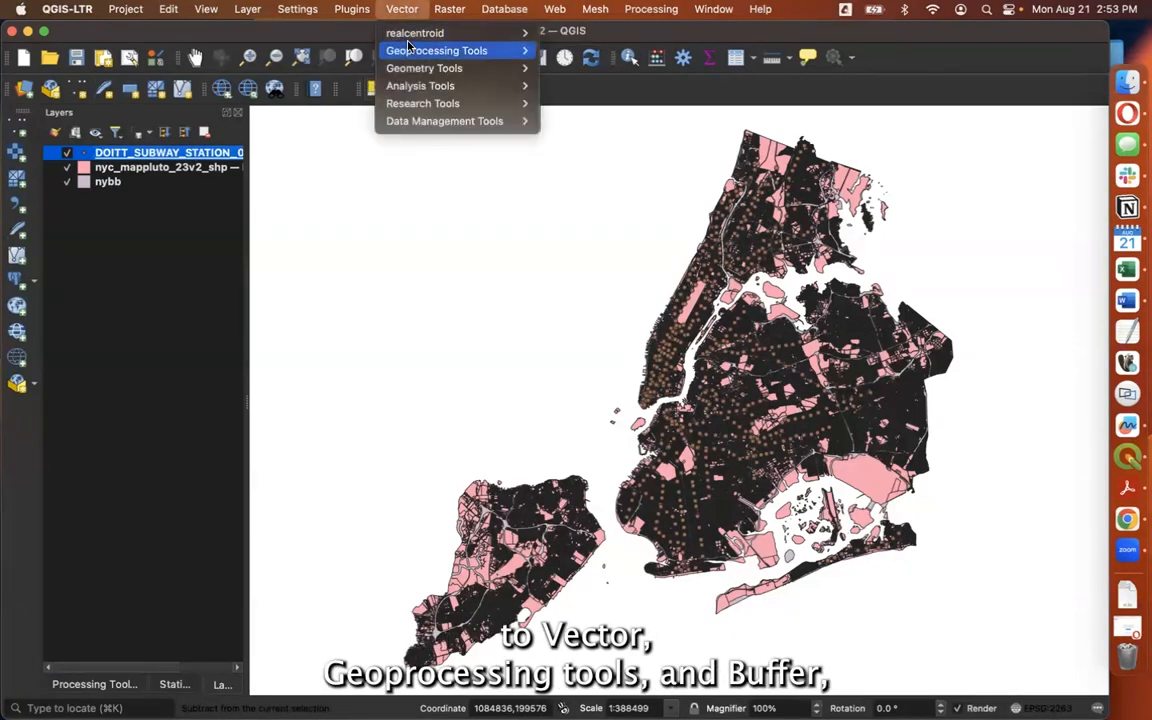
mouse_move(408, 47)
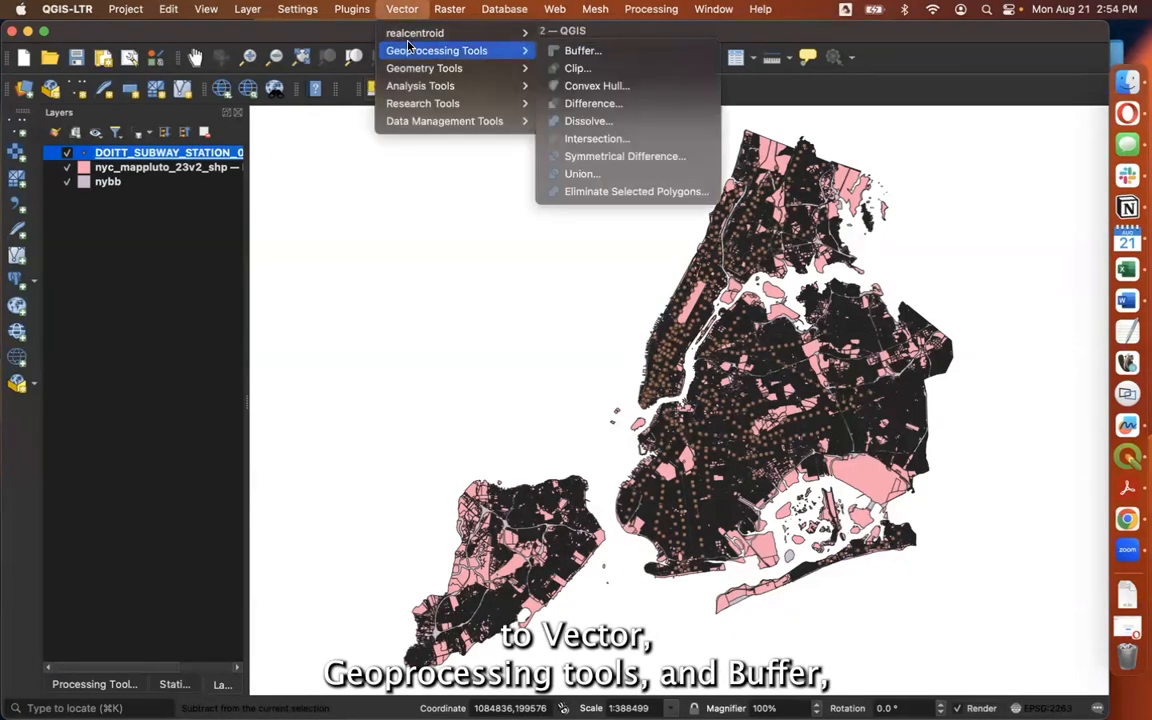
click(598, 55)
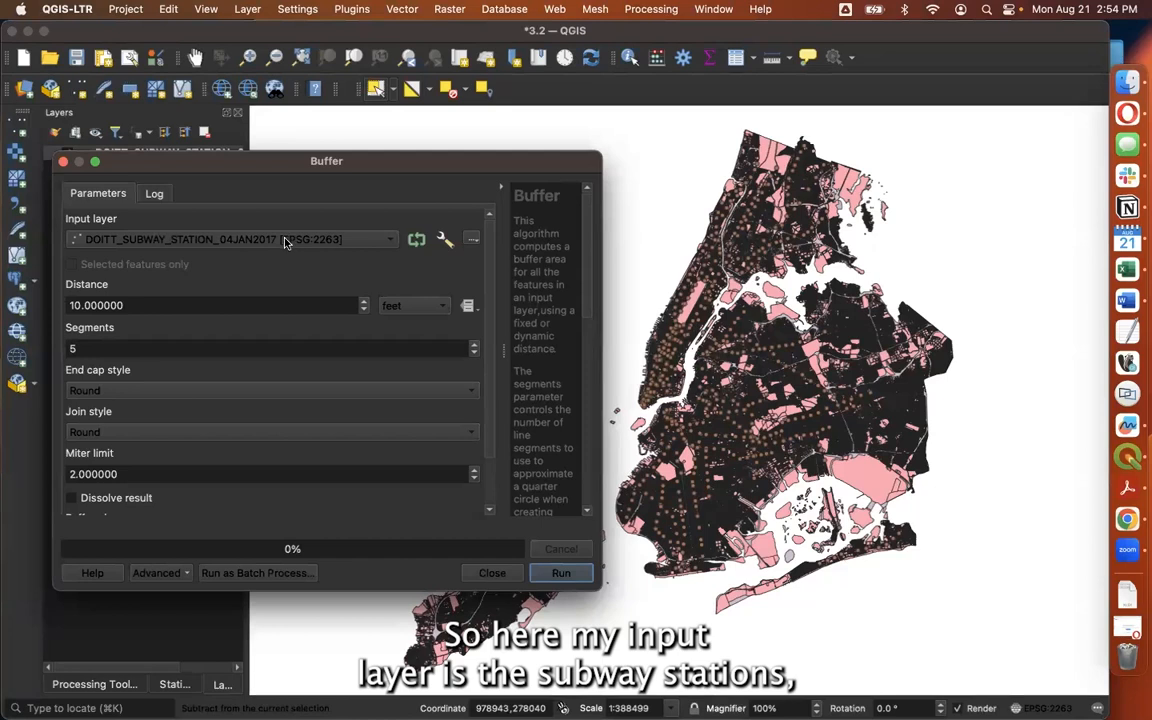
click(438, 306)
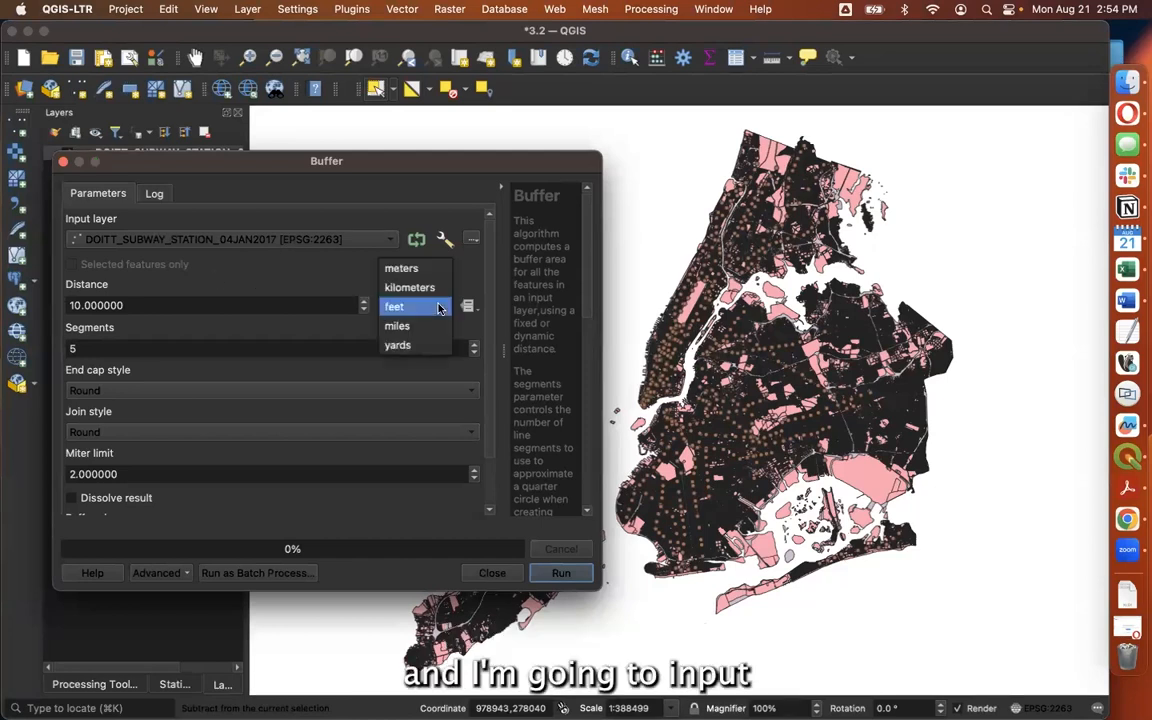
click(437, 325)
drag(165, 305, 35, 302)
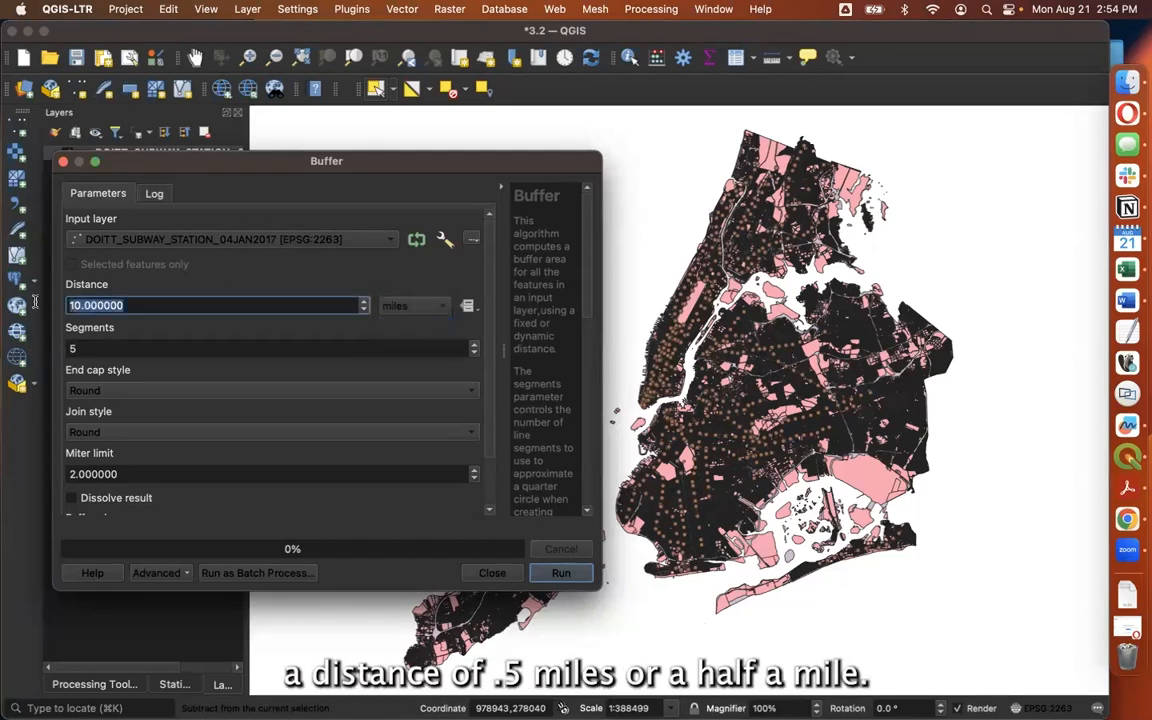
key(BackSpace)
text(.5)
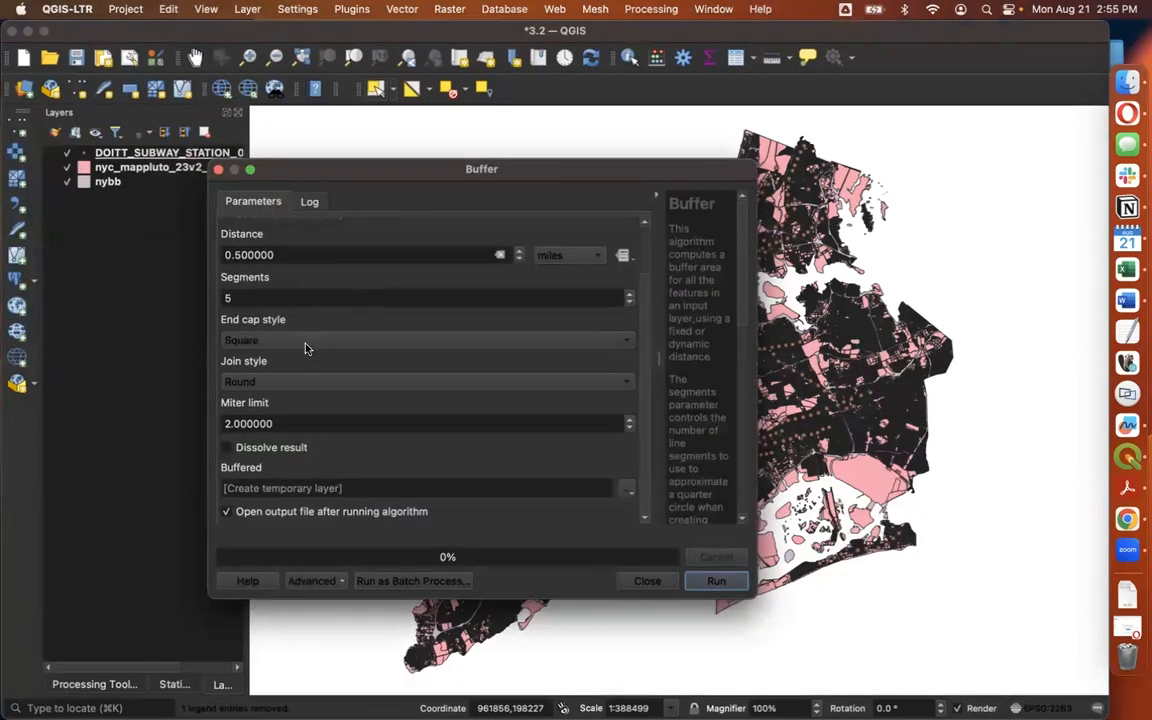
Set the buffer's end cap style to Round, run it to a temporary layer, and move the dialog off the map
click(306, 343)
click(297, 312)
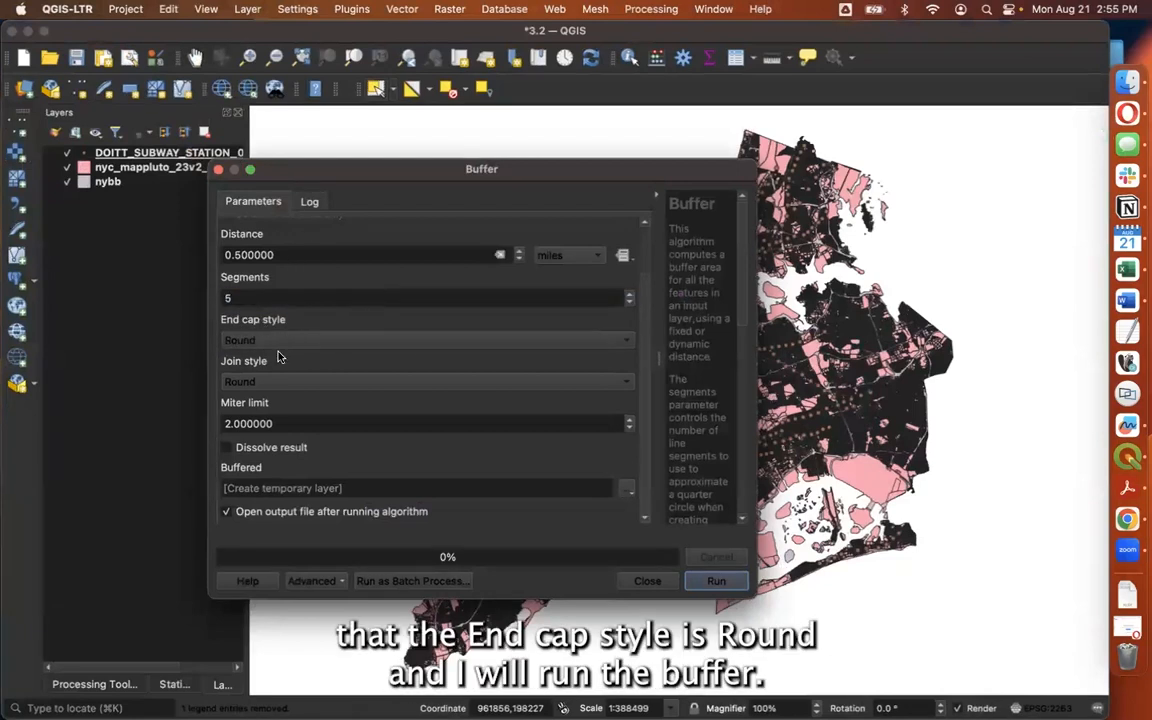
click(716, 582)
drag(526, 172, 128, 192)
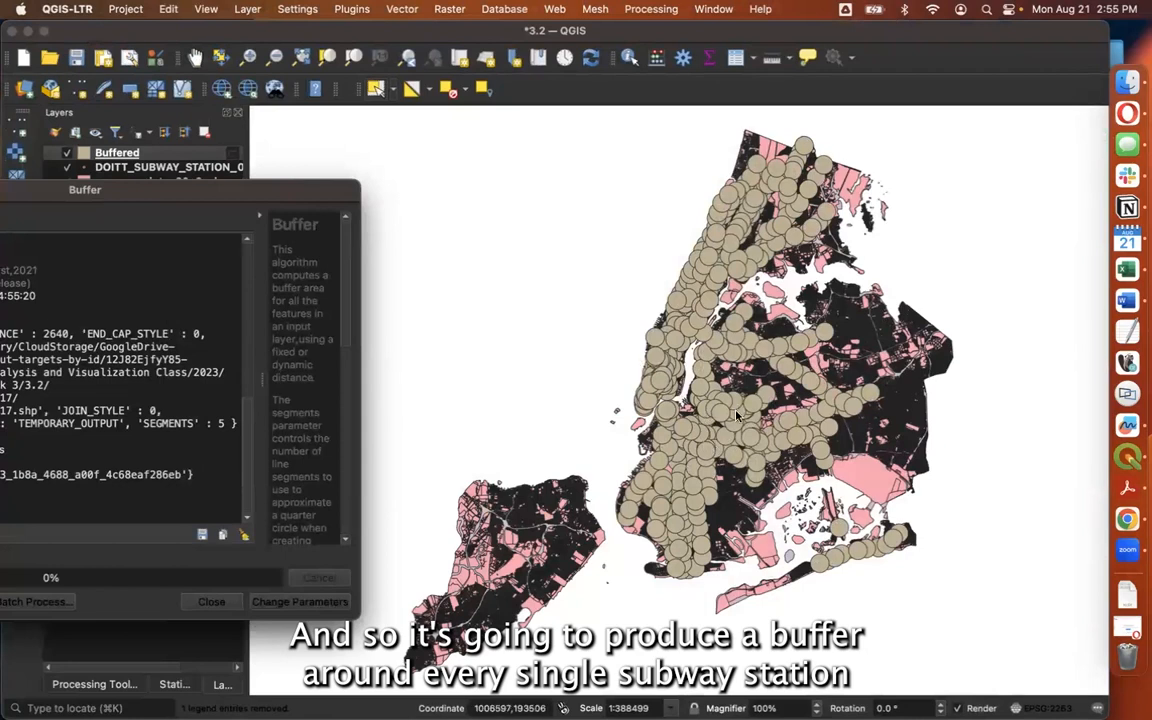
drag(312, 190, 544, 246)
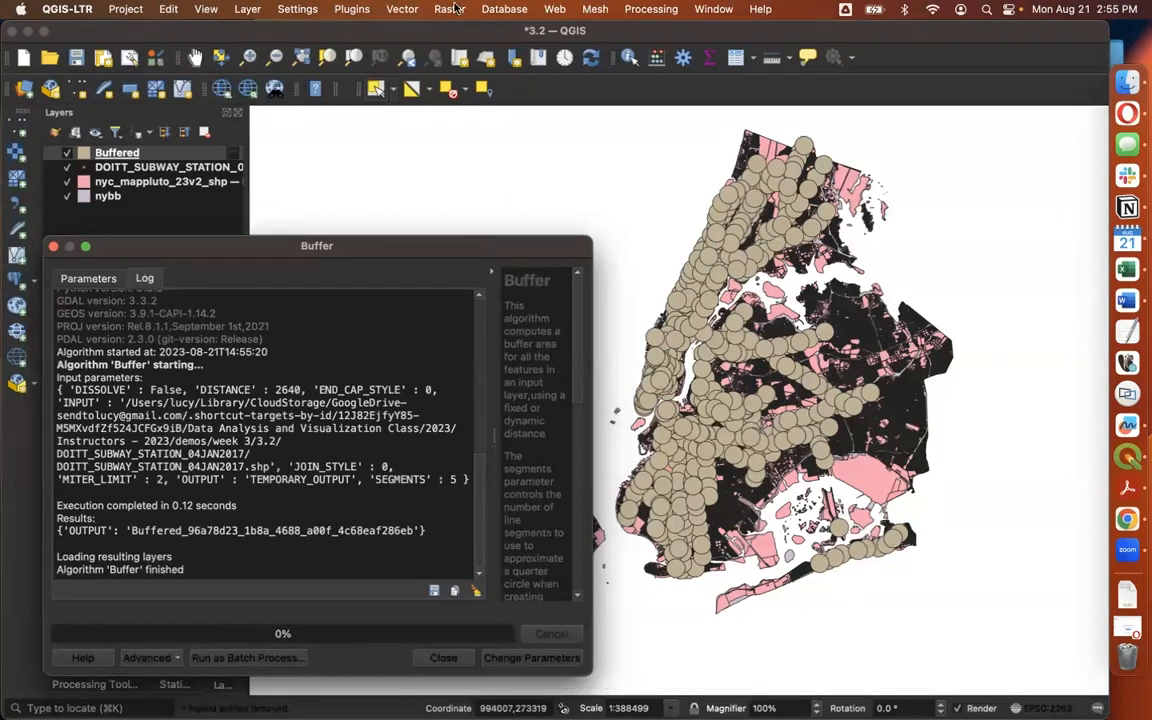
Remove the temporary Buffered layer from the project
click(203, 132)
click(203, 132)
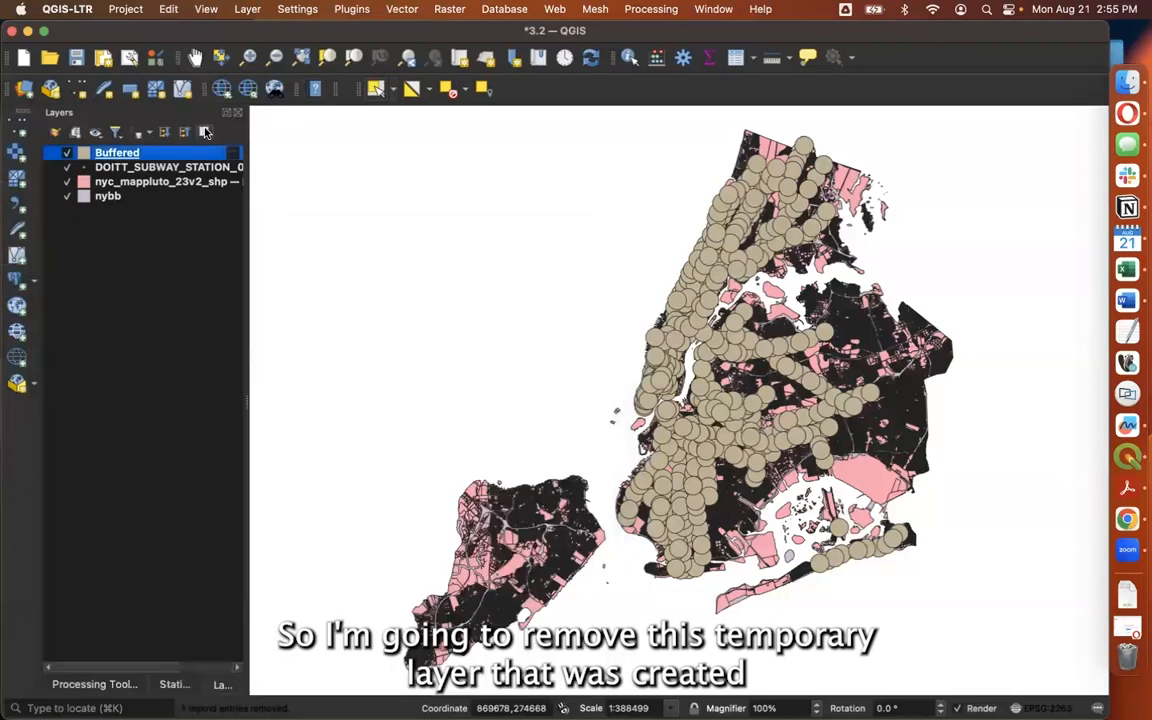
click(612, 394)
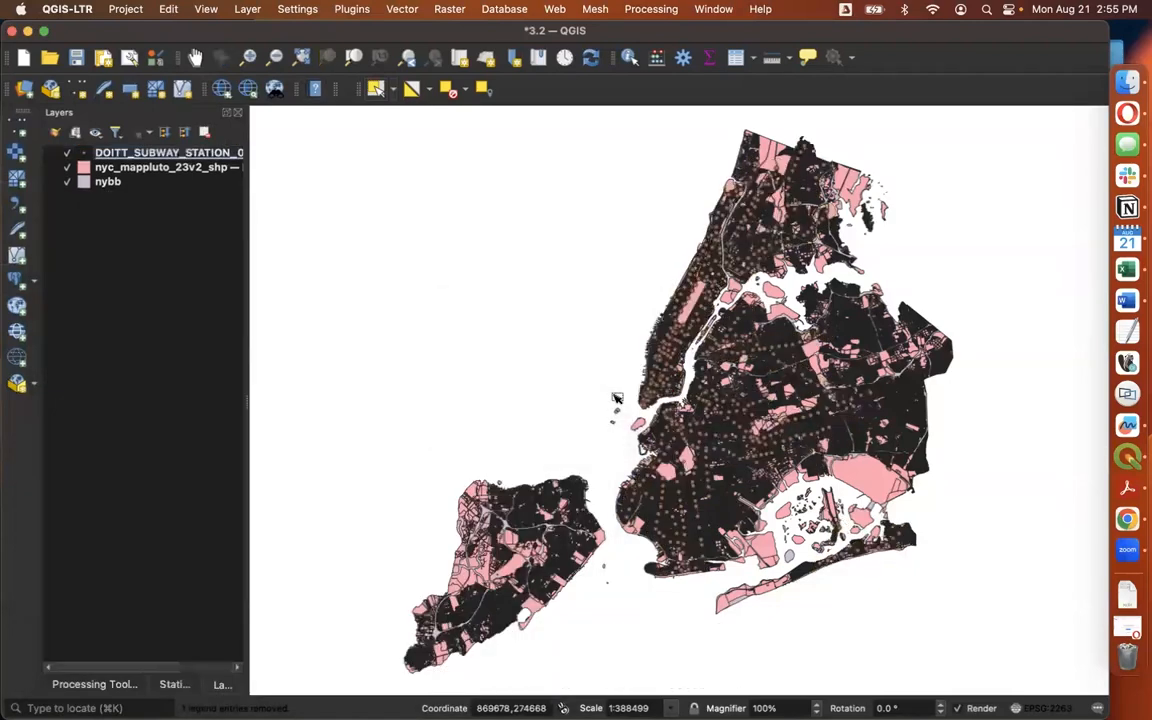
Return to the Buffer dialog, rerun the 0.5-mile subway station buffer with Dissolve result enabled, and close the dialog
key(ctrl+Up)
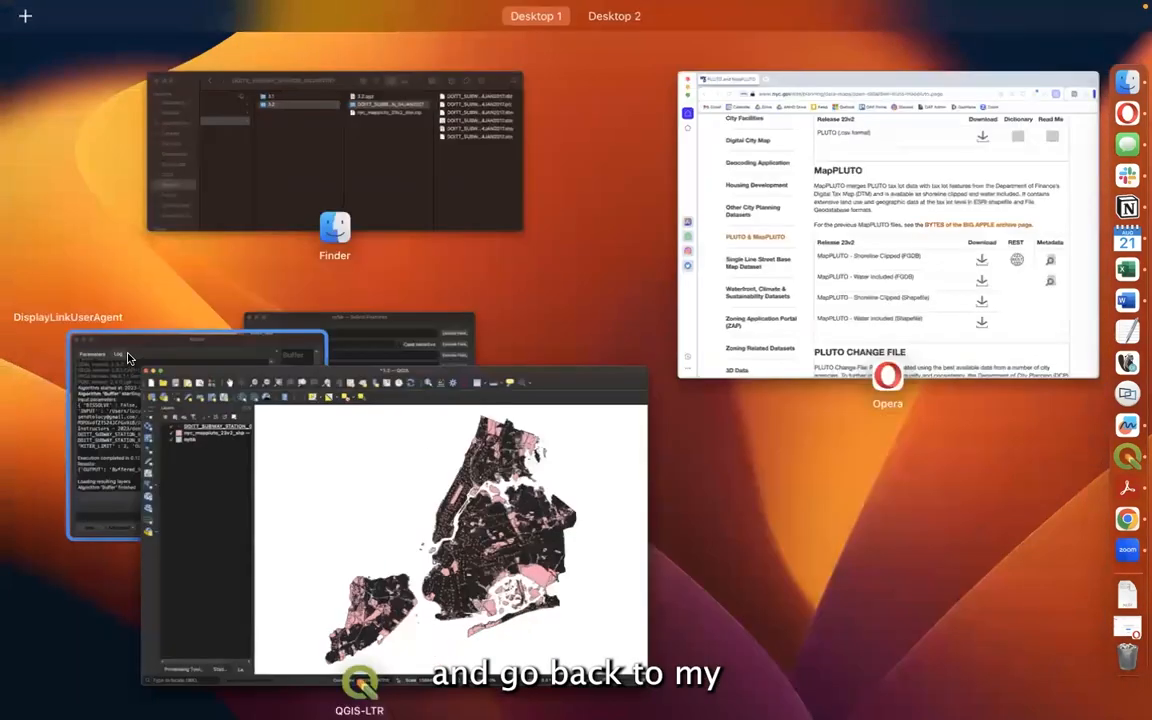
click(118, 330)
drag(258, 250, 294, 211)
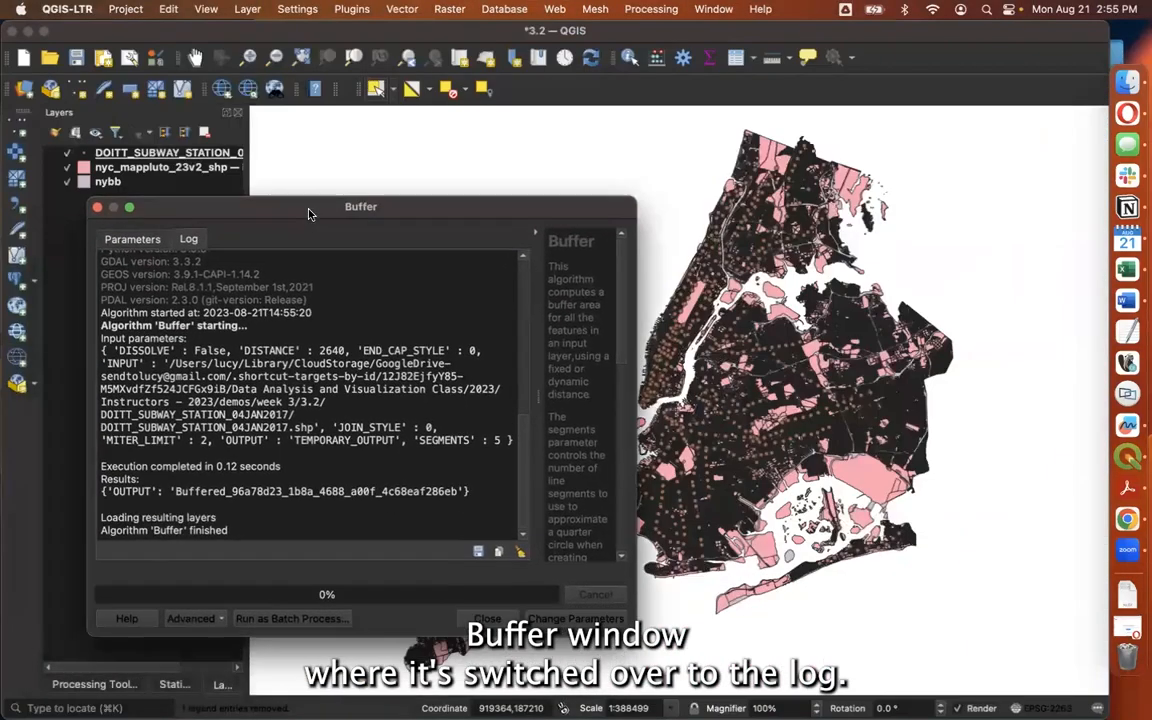
click(133, 240)
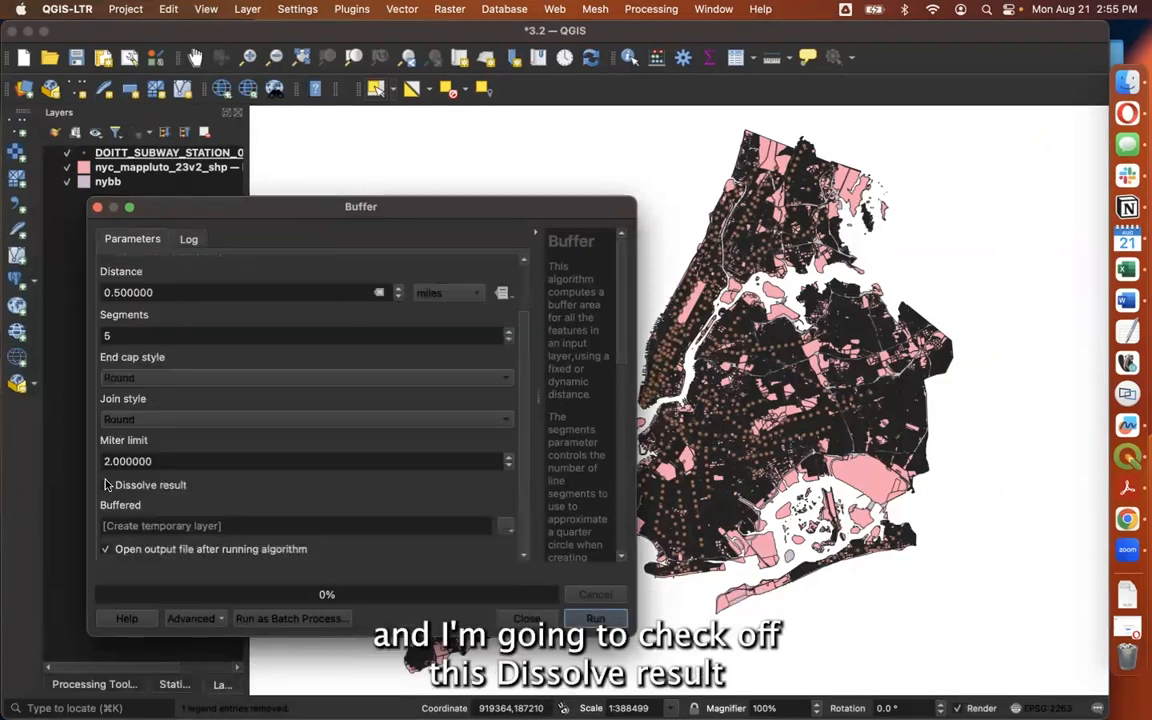
click(106, 486)
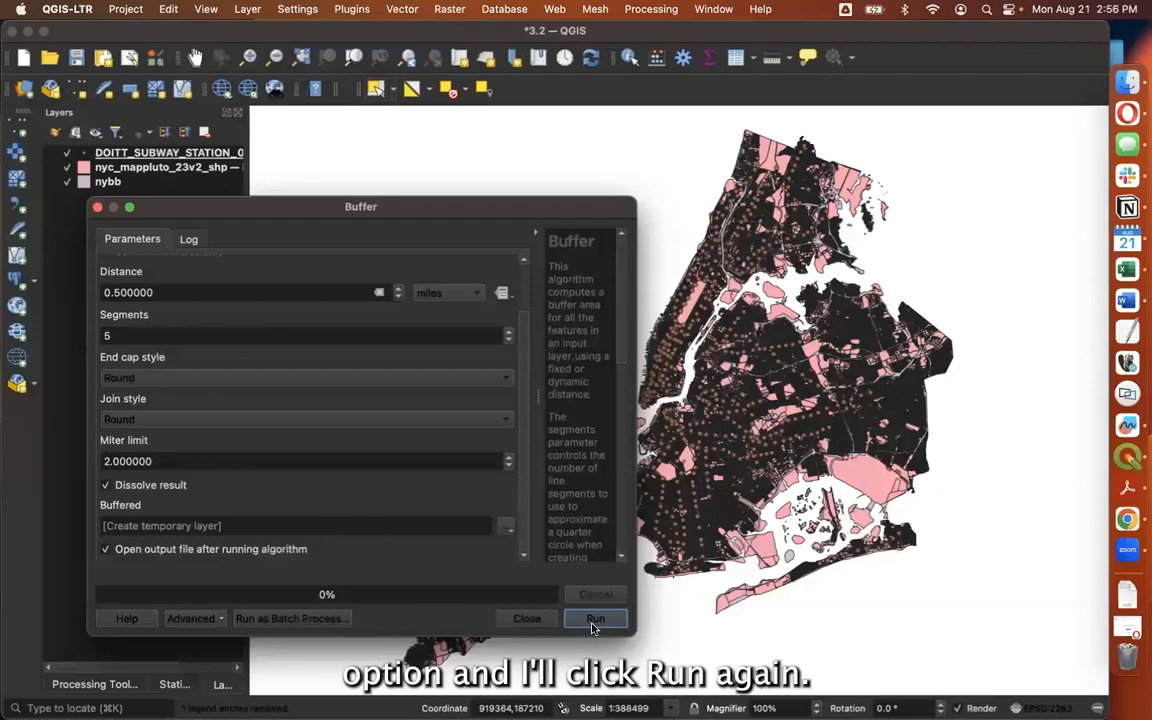
click(593, 622)
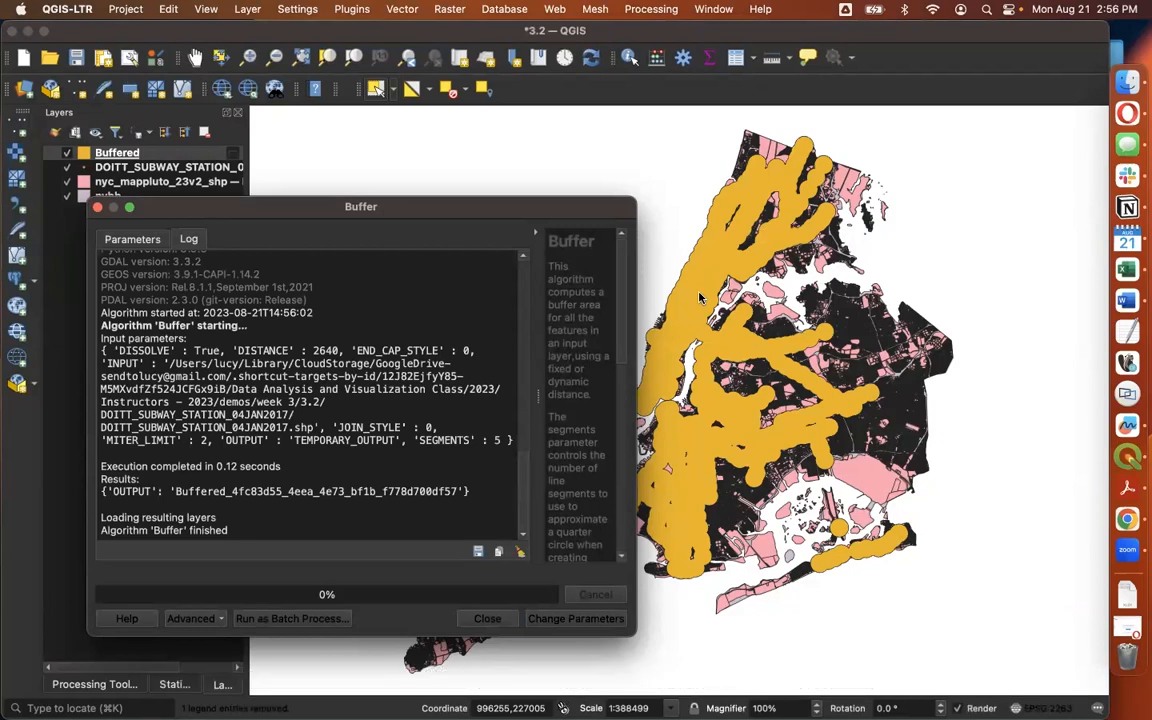
click(485, 618)
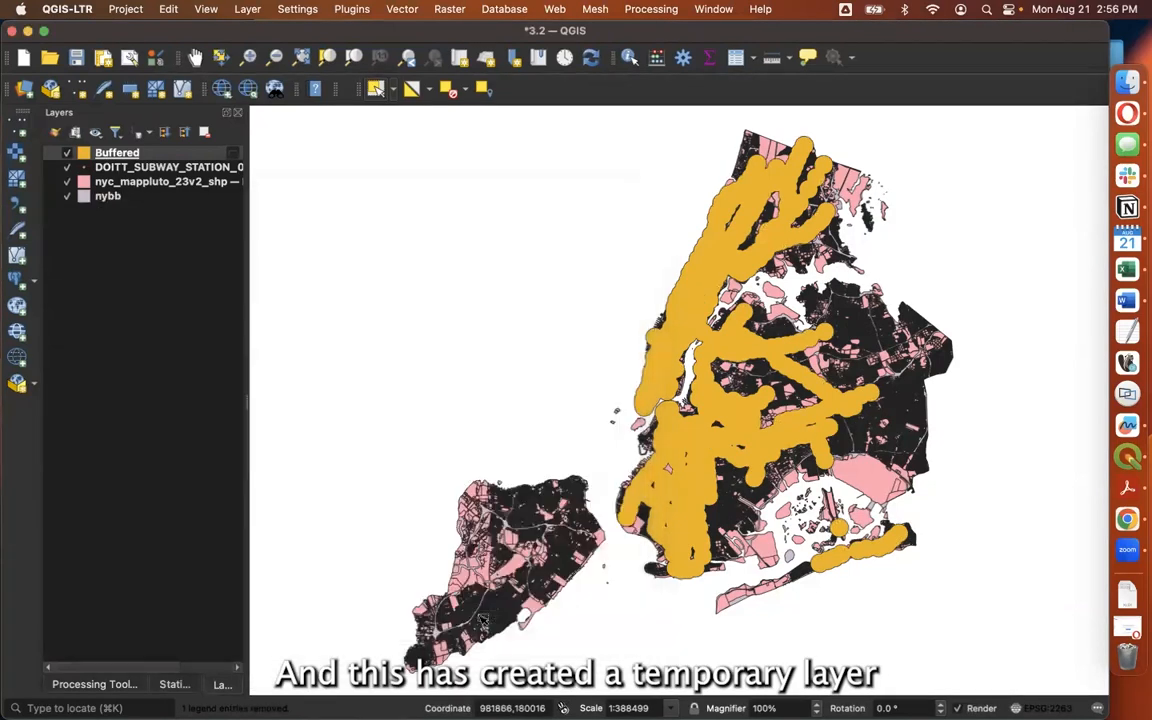
Export the temporary Buffered layer as an ESRI Shapefile named subways_buffer_.5mile in the 3.2 folder, adding it to the map
right_click(165, 155)
mouse_move(205, 500)
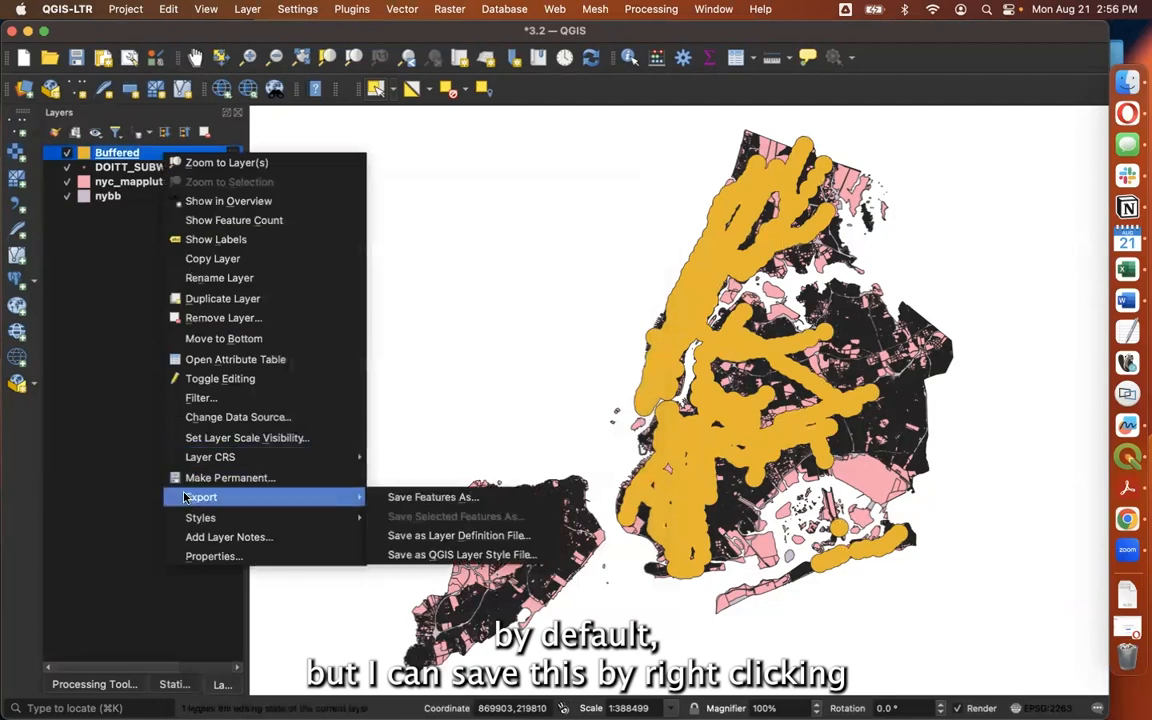
click(425, 497)
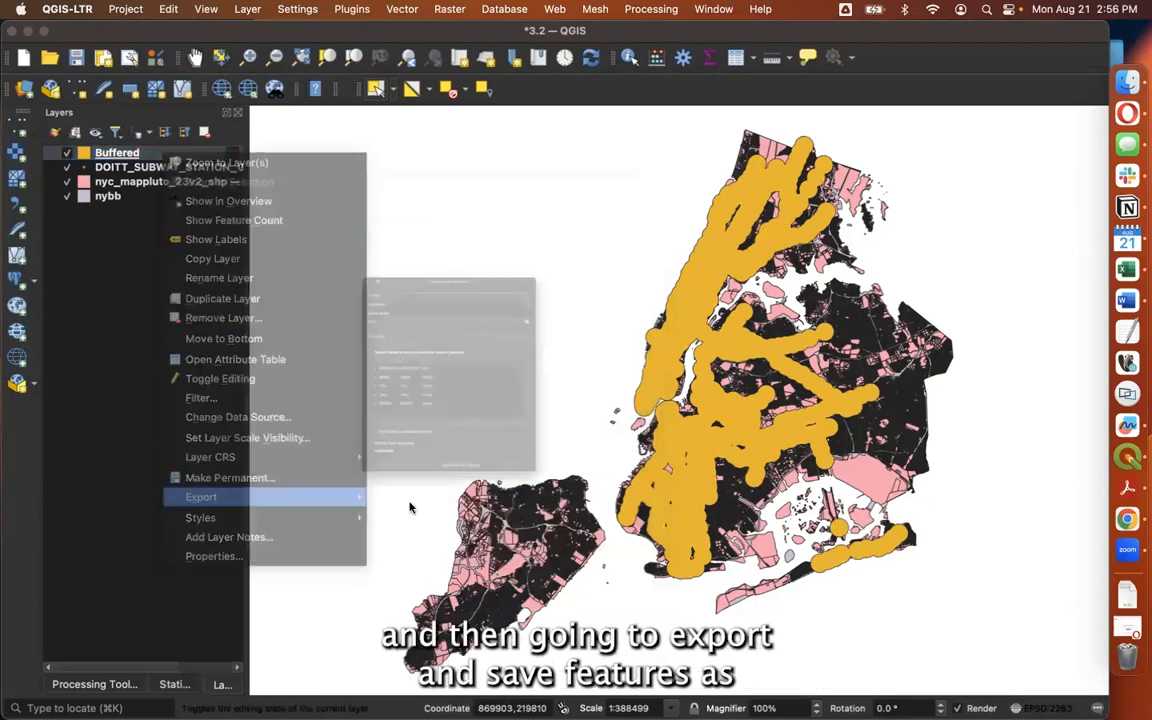
click(660, 183)
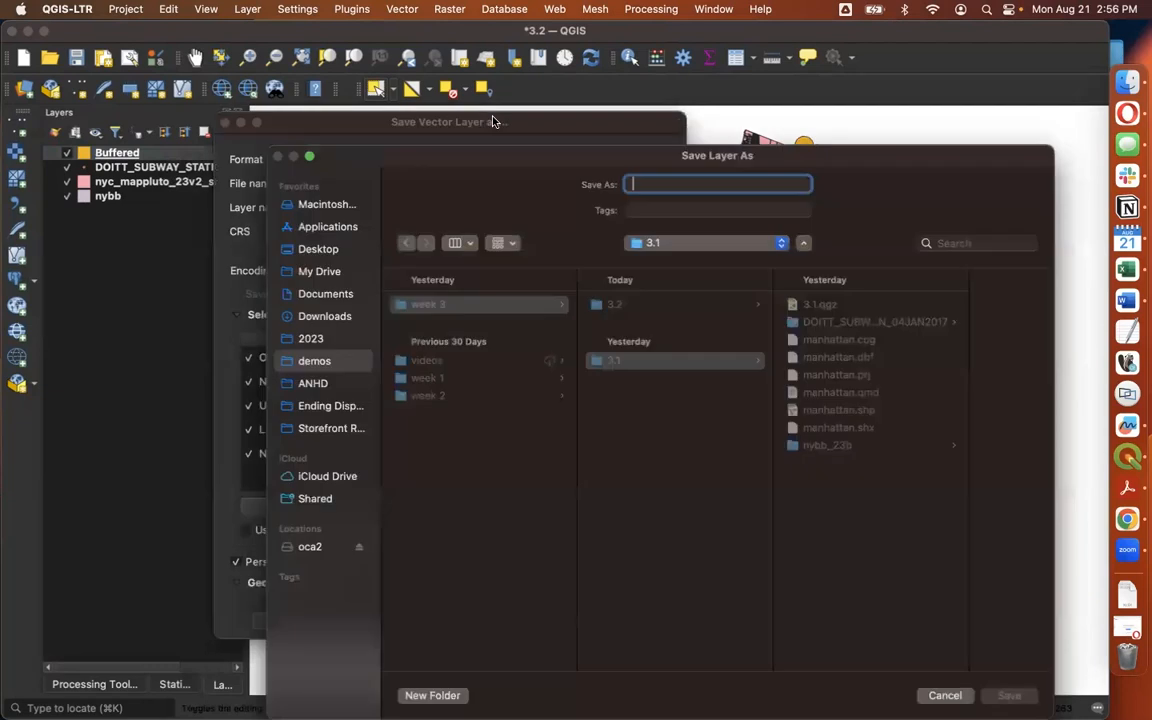
click(689, 306)
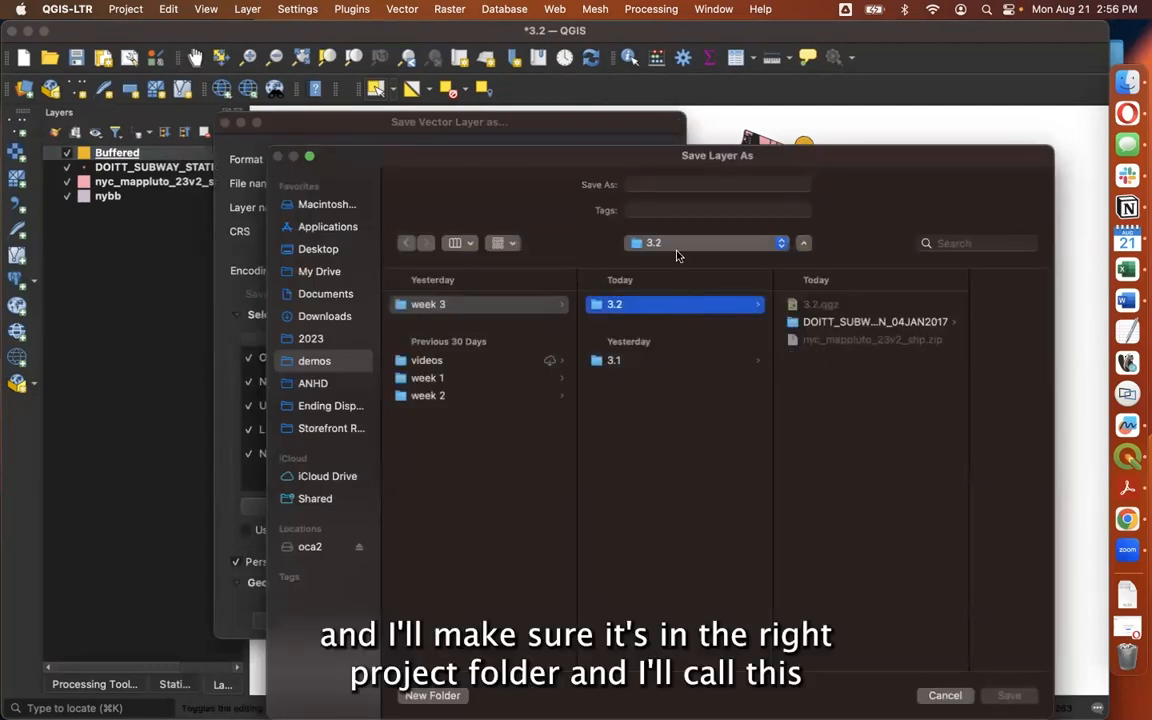
click(663, 185)
text(subways_buffer)
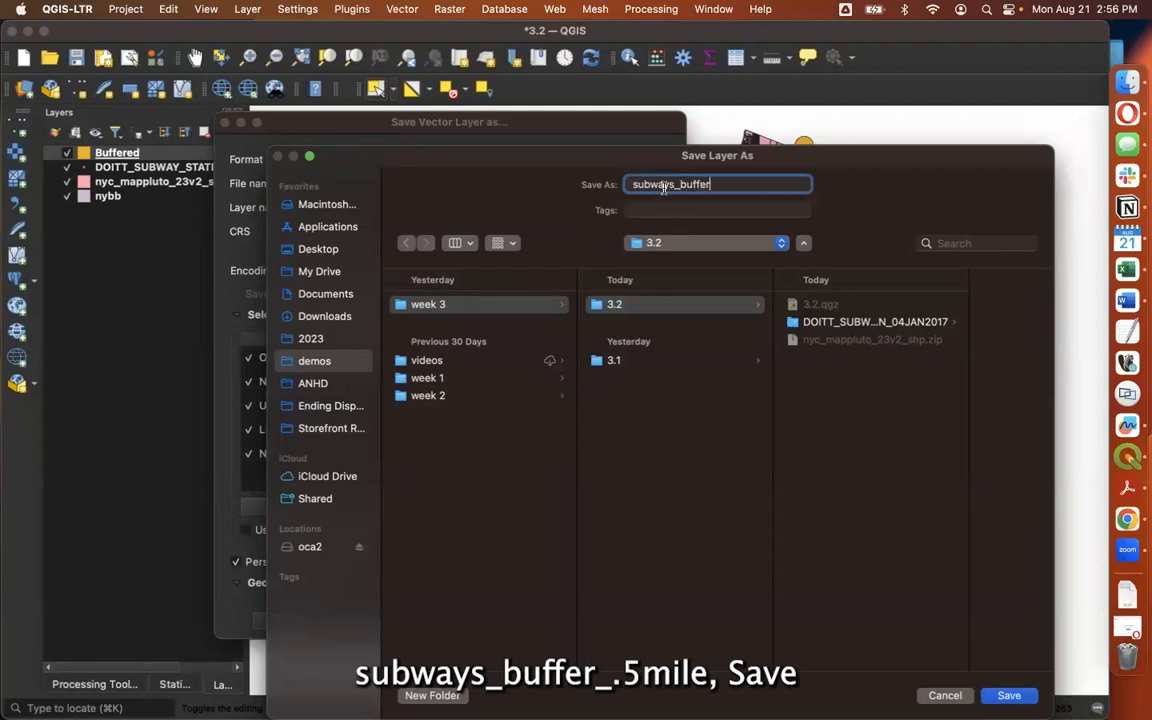
text(_.5mile)
click(1036, 695)
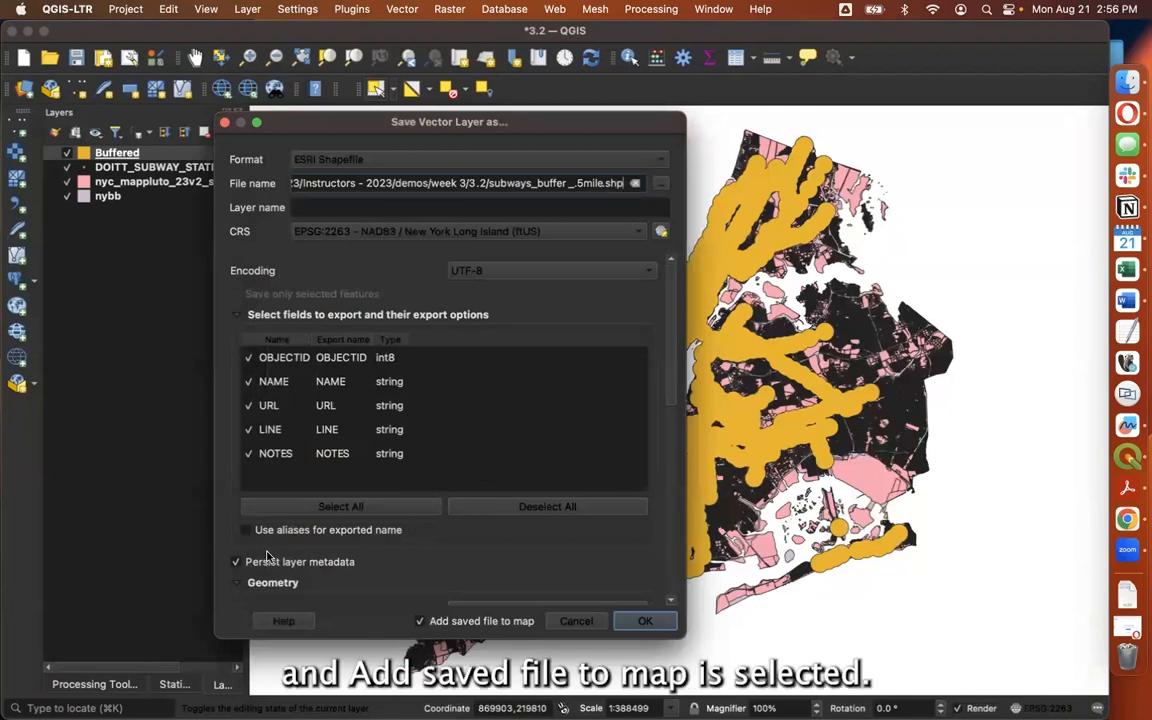
scroll(337, 571, down, 1)
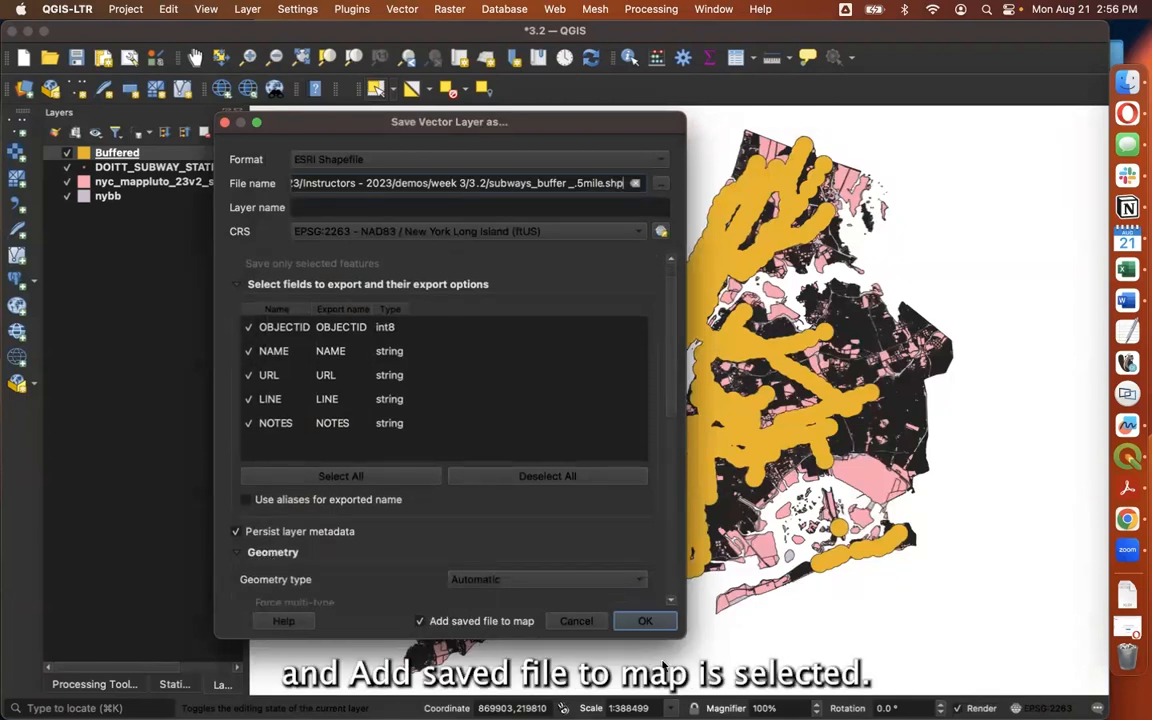
click(656, 622)
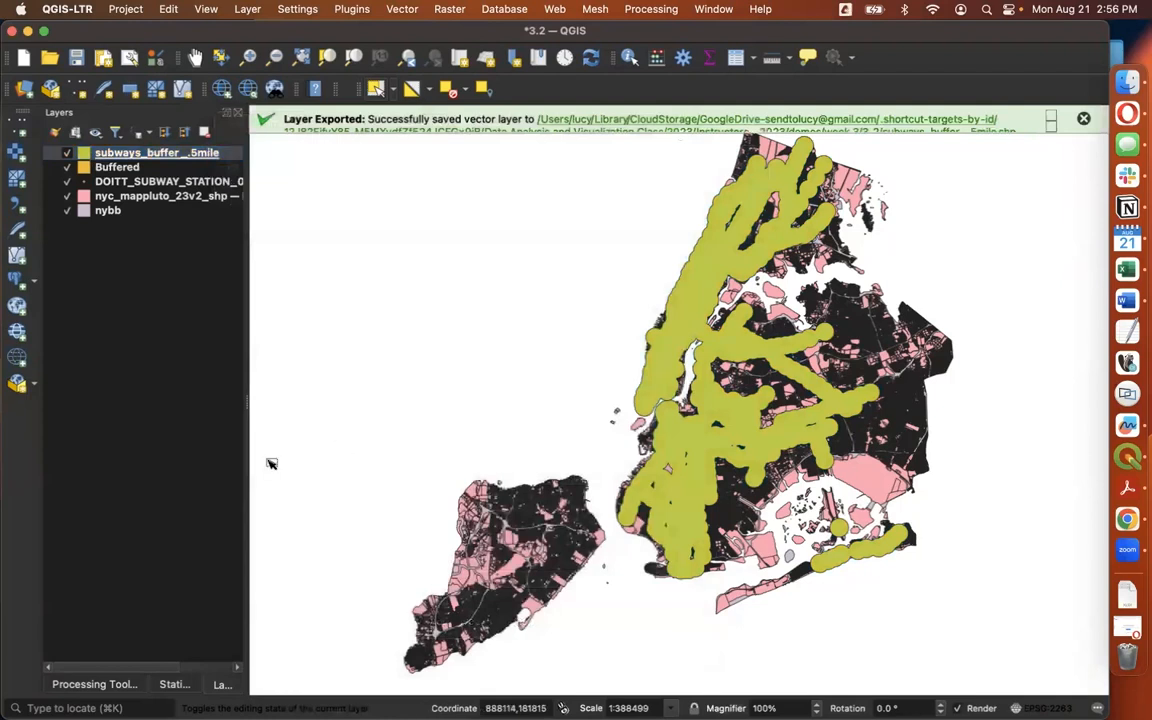
Remove the temporary Buffered layer and place the subways_buffer_.5mile layer below the subway station layer
click(160, 167)
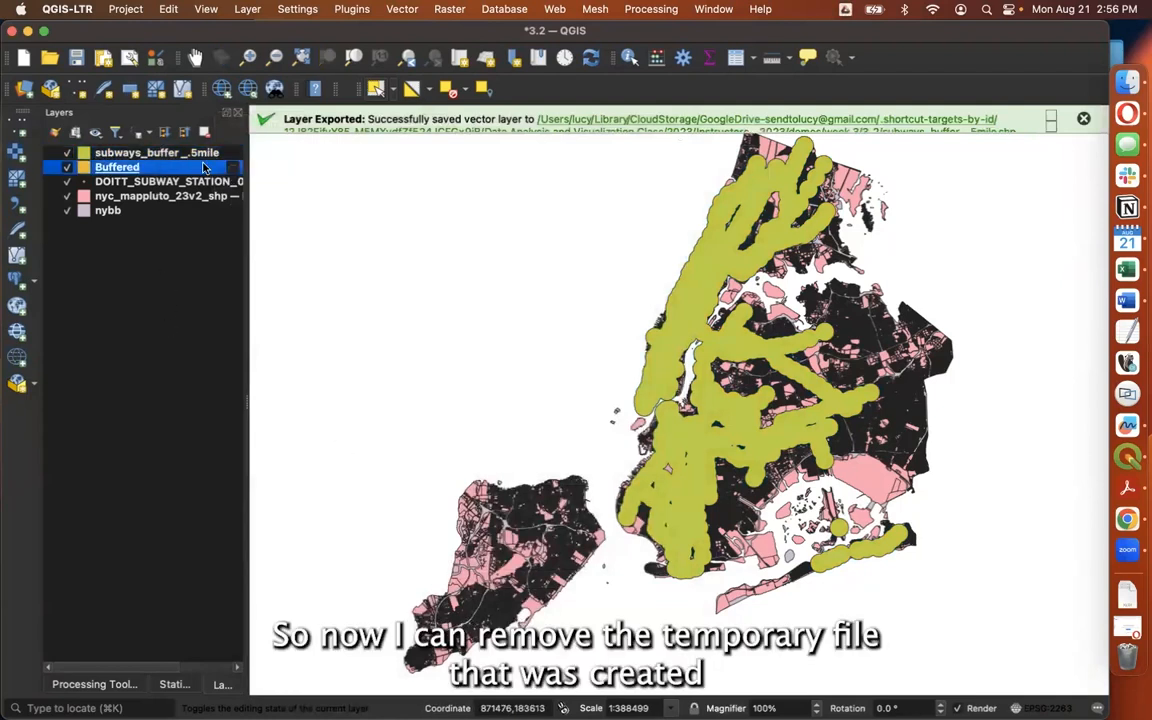
click(207, 136)
click(610, 387)
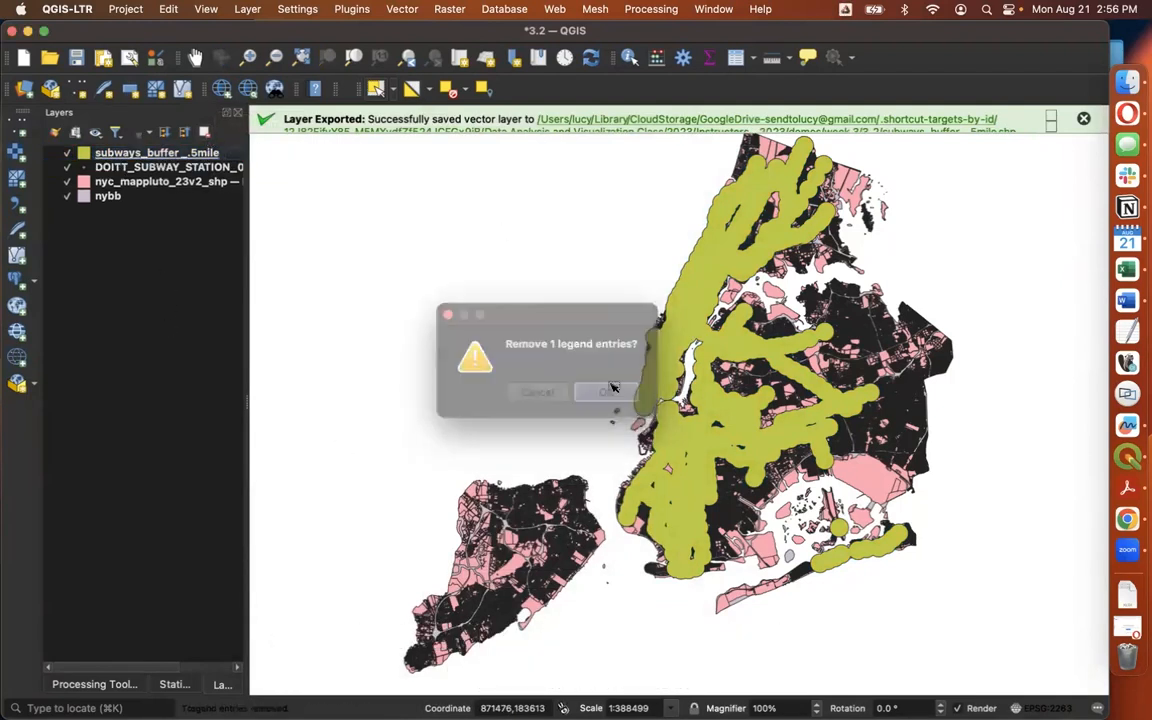
drag(133, 155, 131, 174)
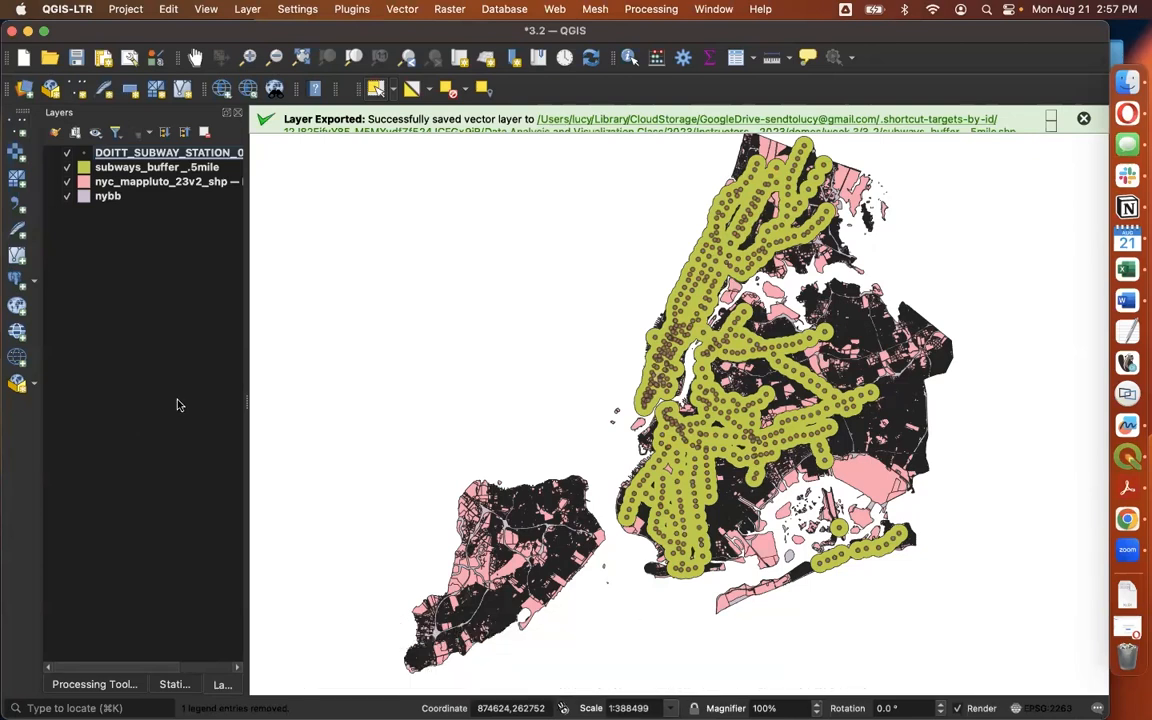
Set the subways_buffer_.5mile layer's symbol opacity to 40%, with the map showing a few stations close up
click(250, 59)
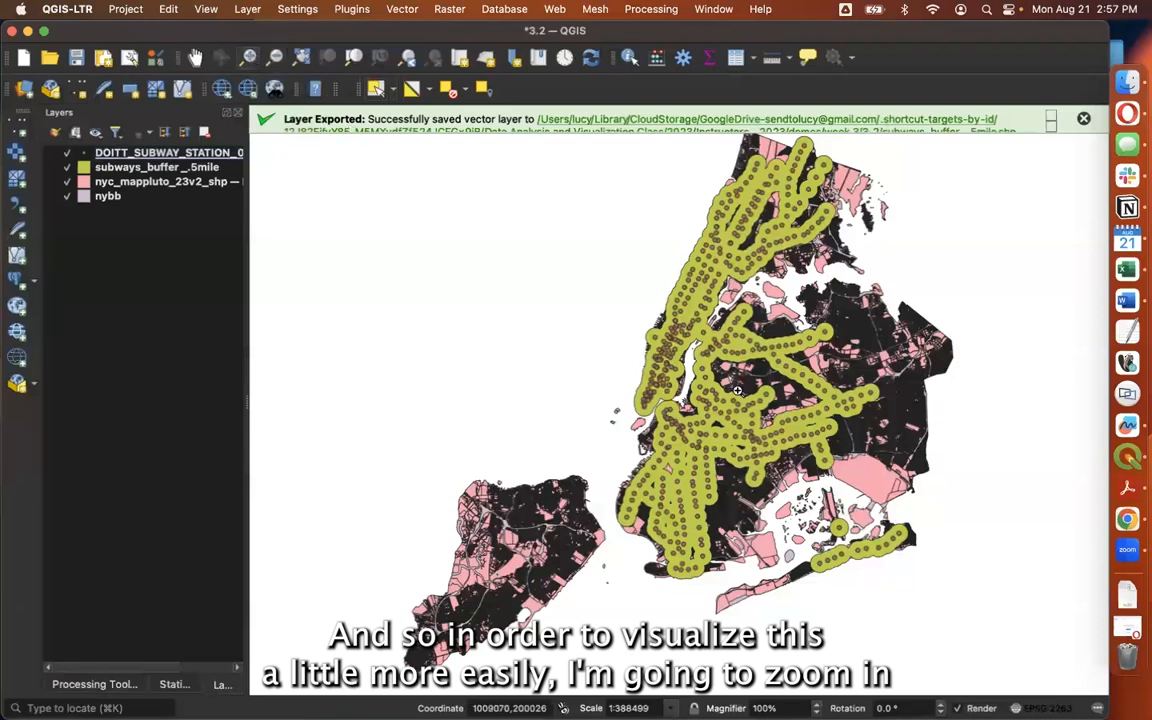
drag(734, 384, 770, 431)
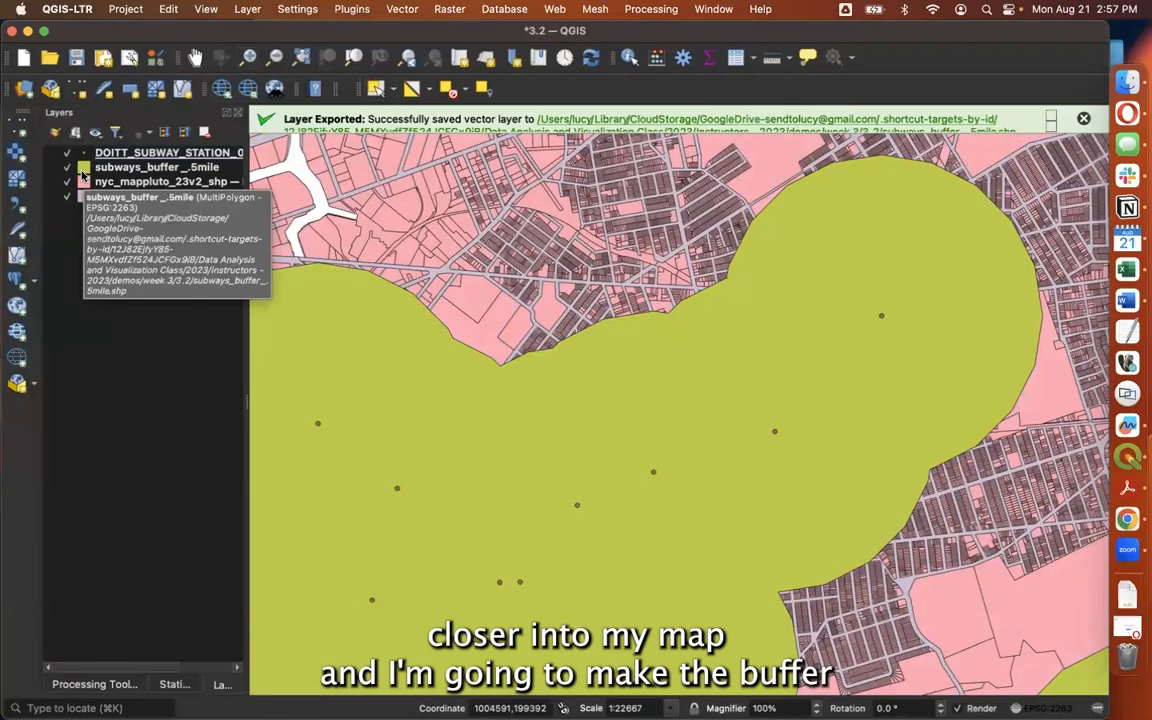
click(84, 170)
double_click(84, 172)
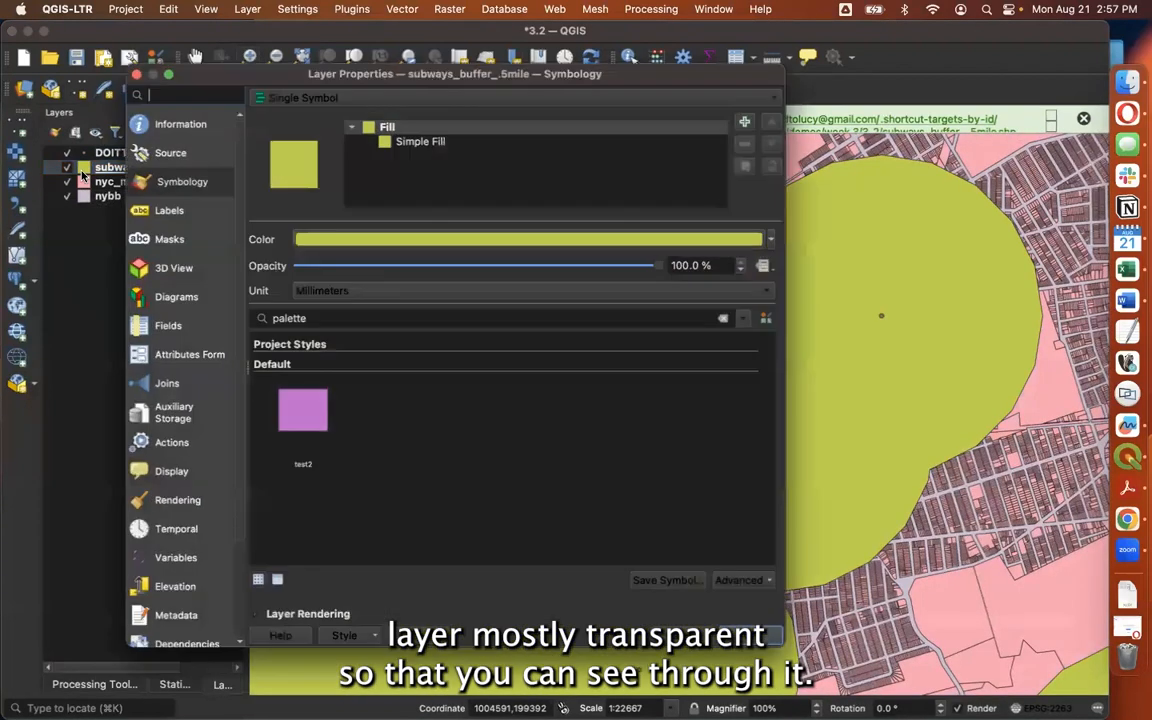
double_click(719, 264)
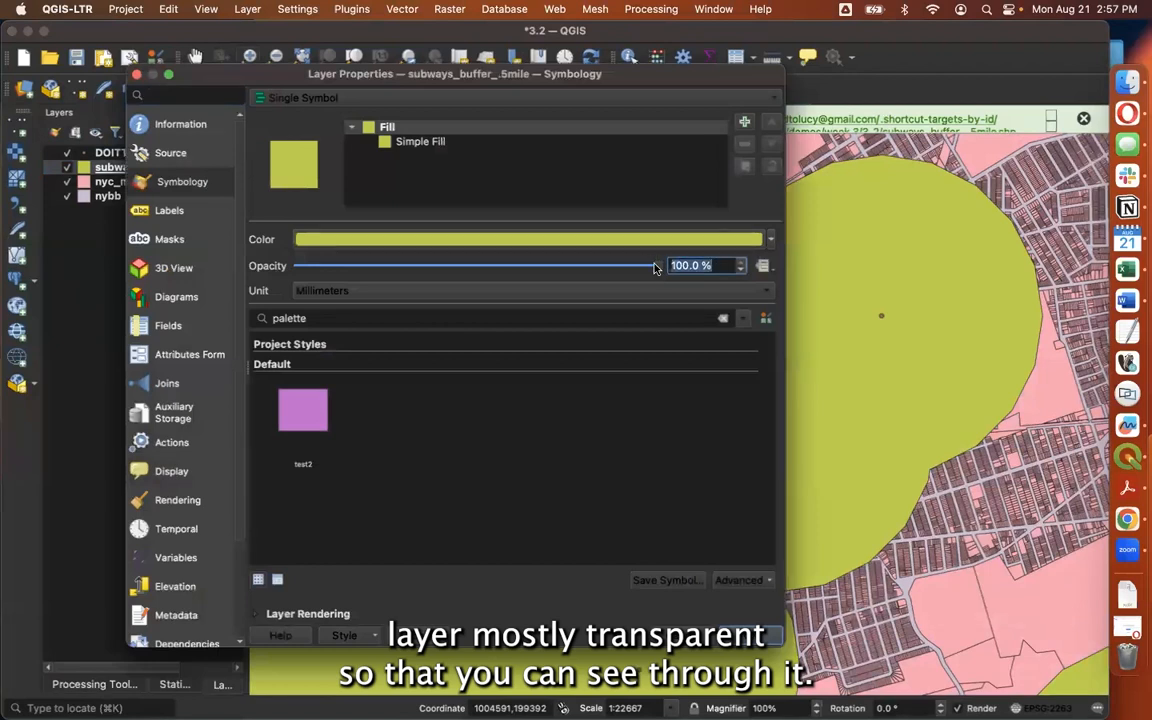
text(40)
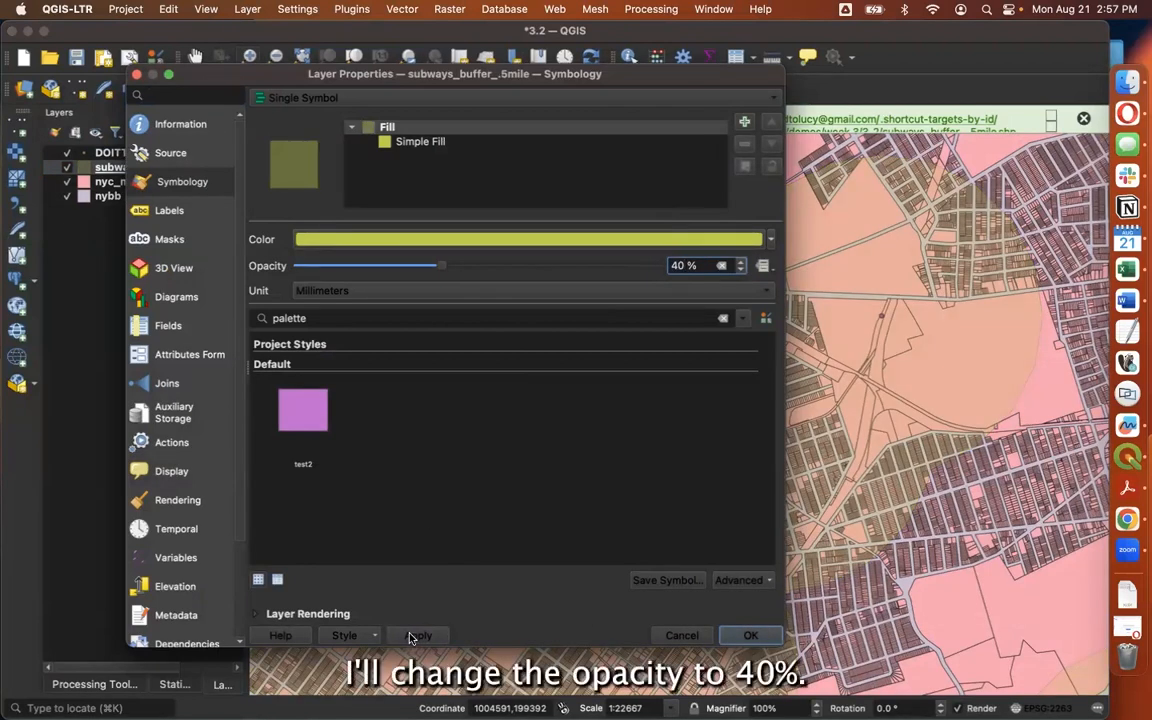
click(416, 636)
click(751, 636)
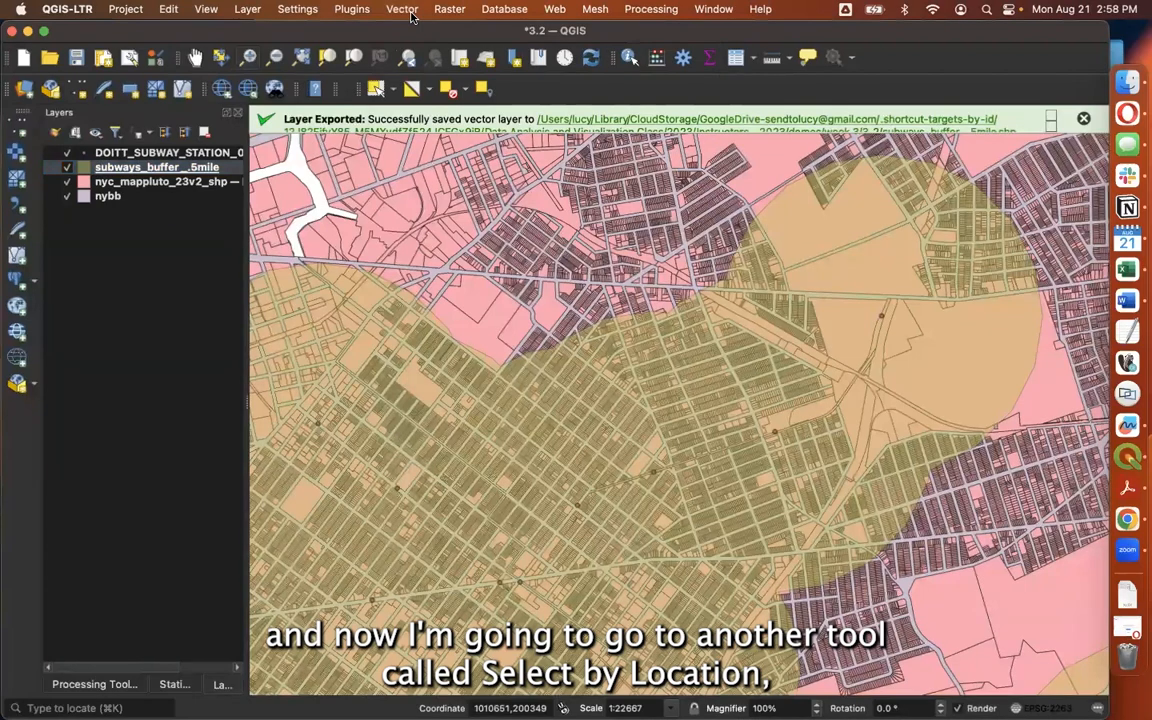
Run Select by Location on the MapPLUTO layer for features that intersect or are within subways_buffer_.5mile, creating a new selection
click(410, 14)
mouse_move(423, 106)
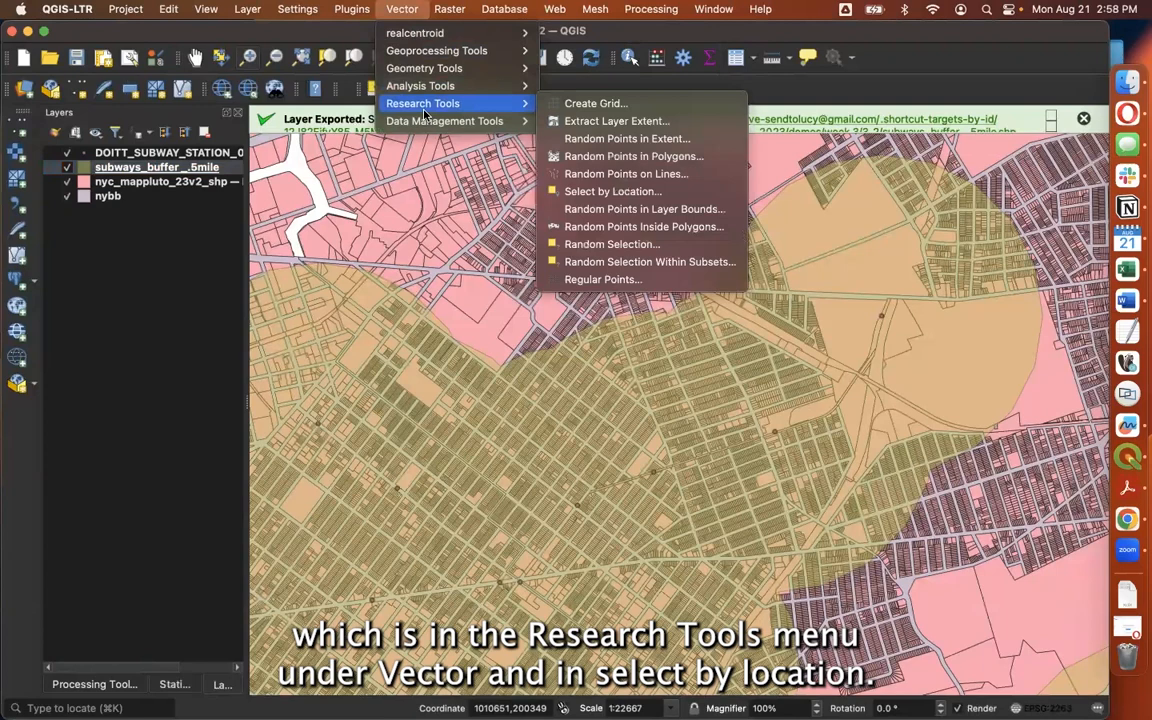
click(589, 189)
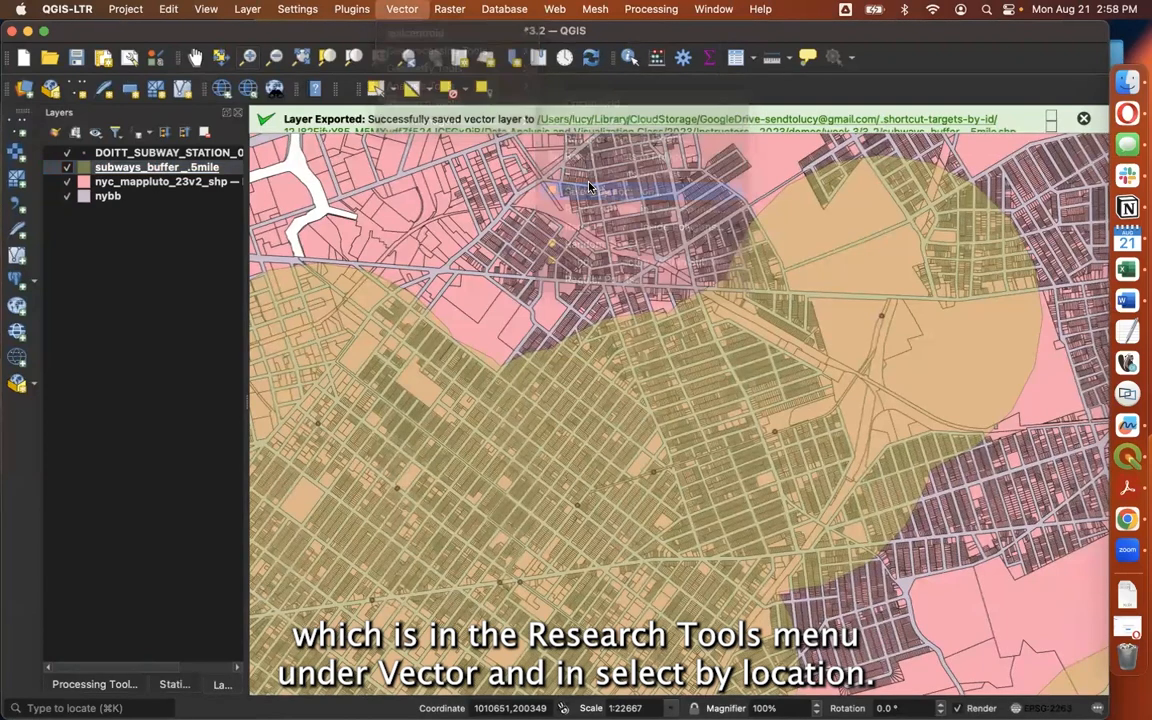
drag(488, 206, 717, 169)
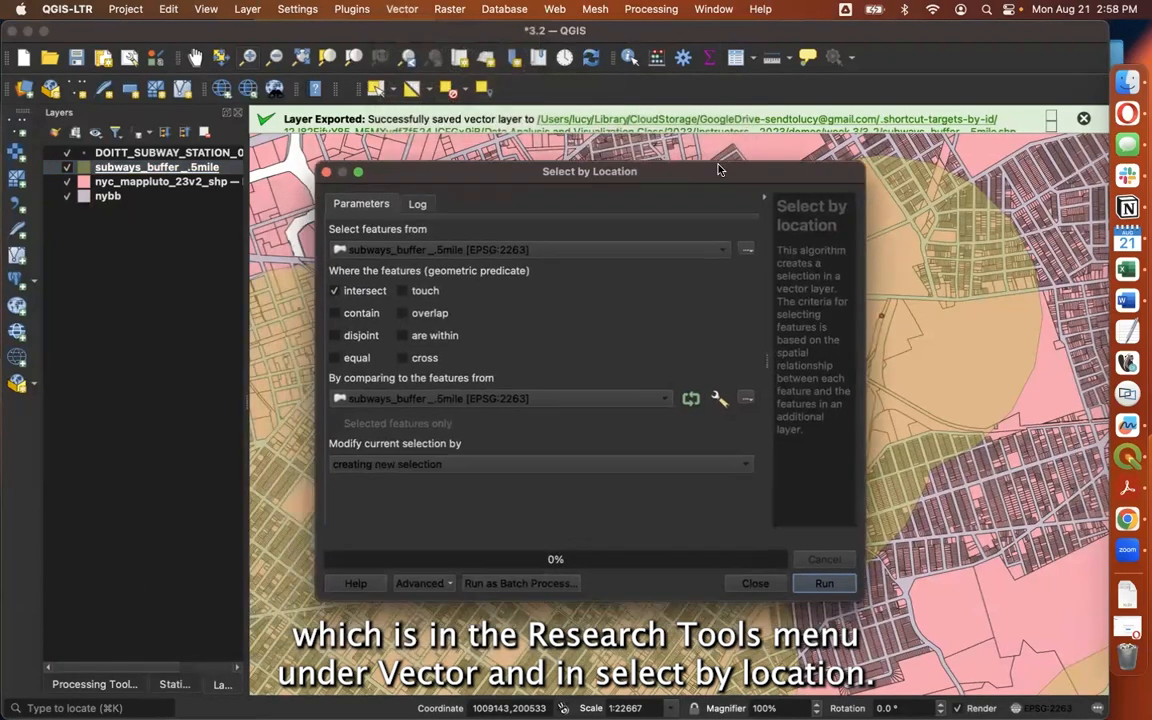
click(372, 246)
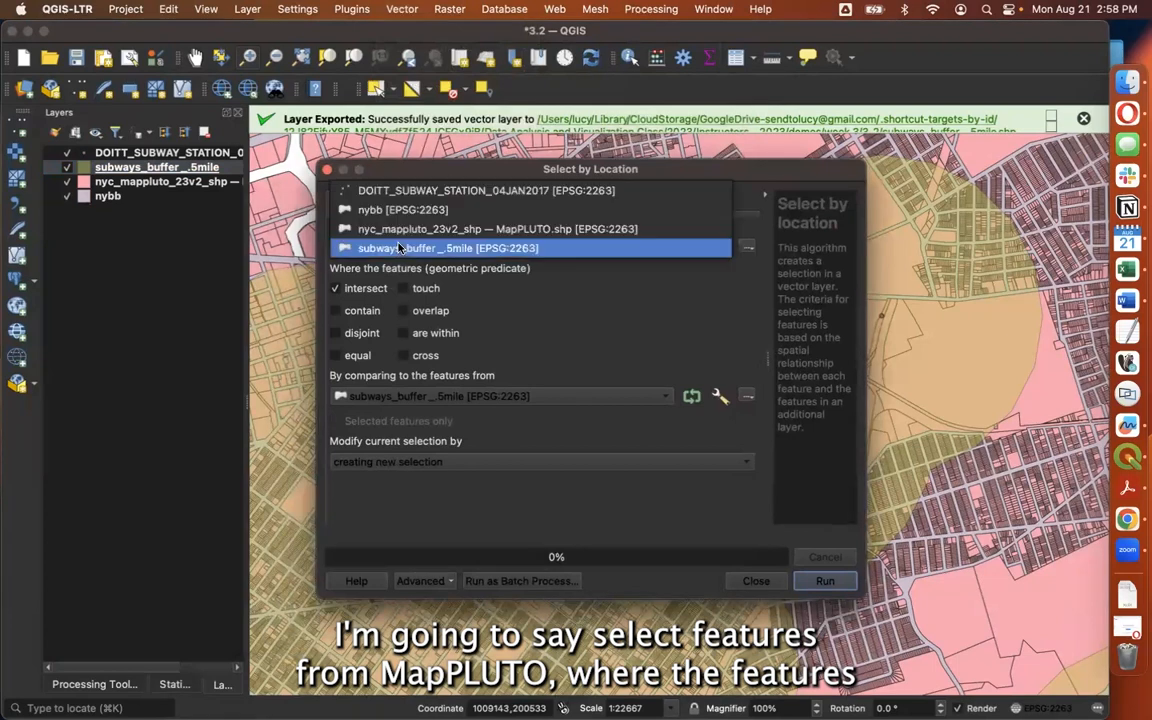
click(401, 229)
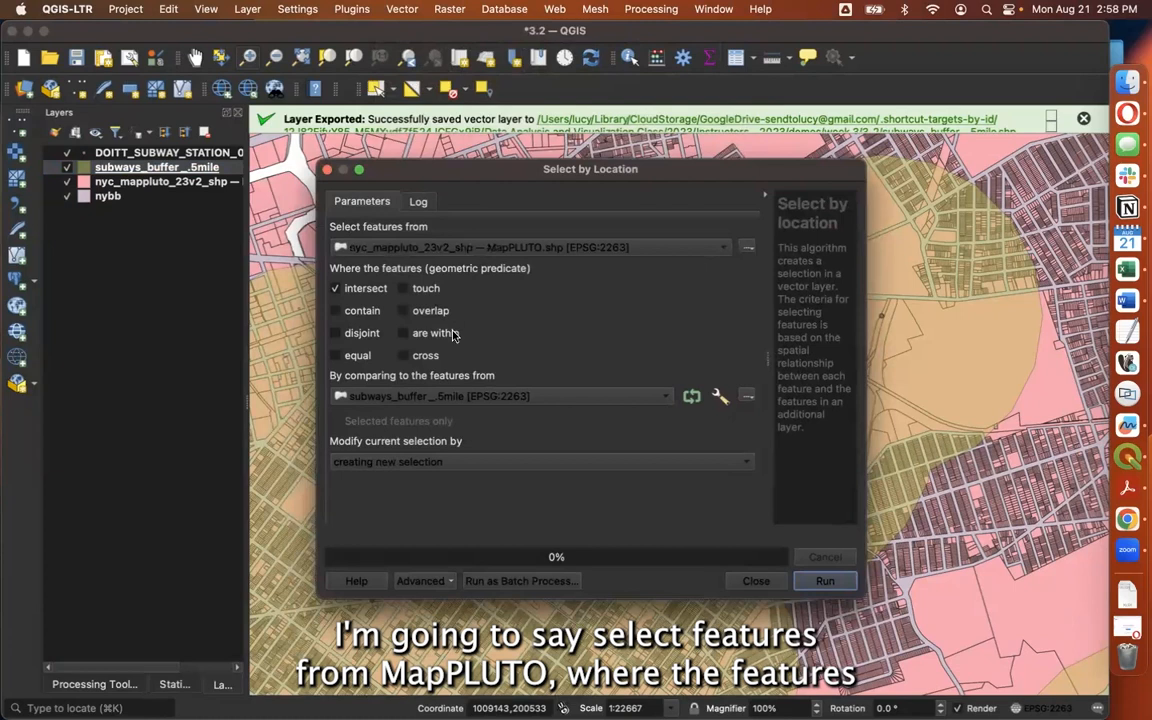
click(404, 334)
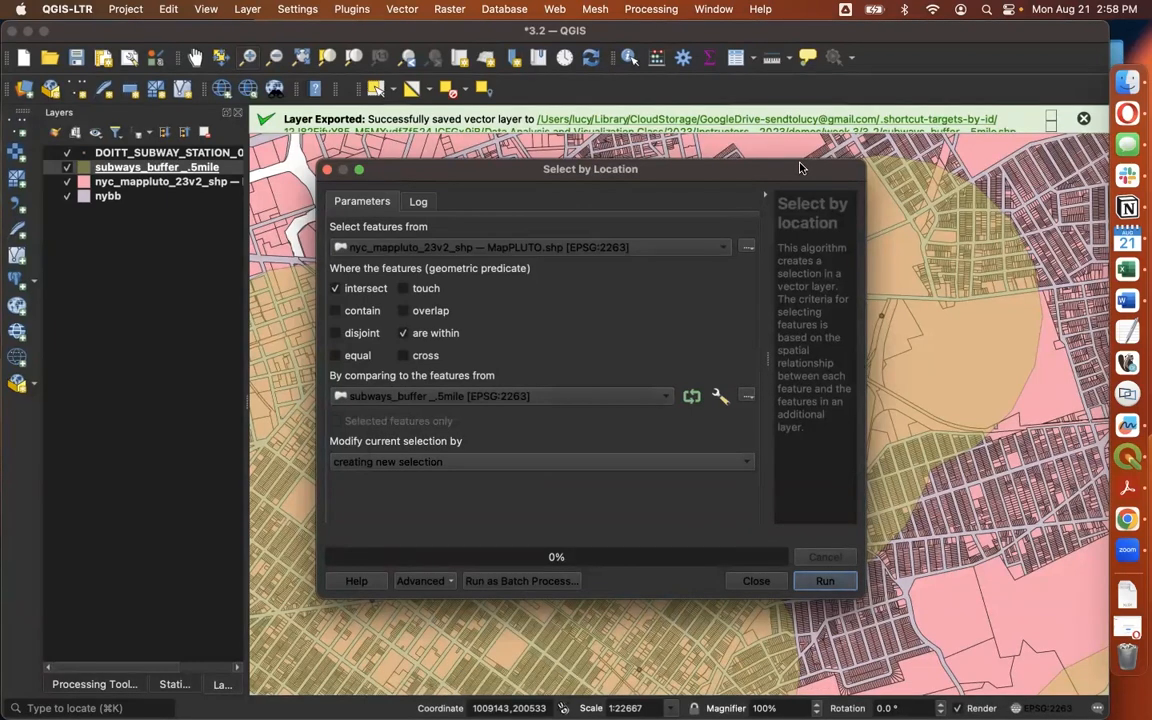
key(Return)
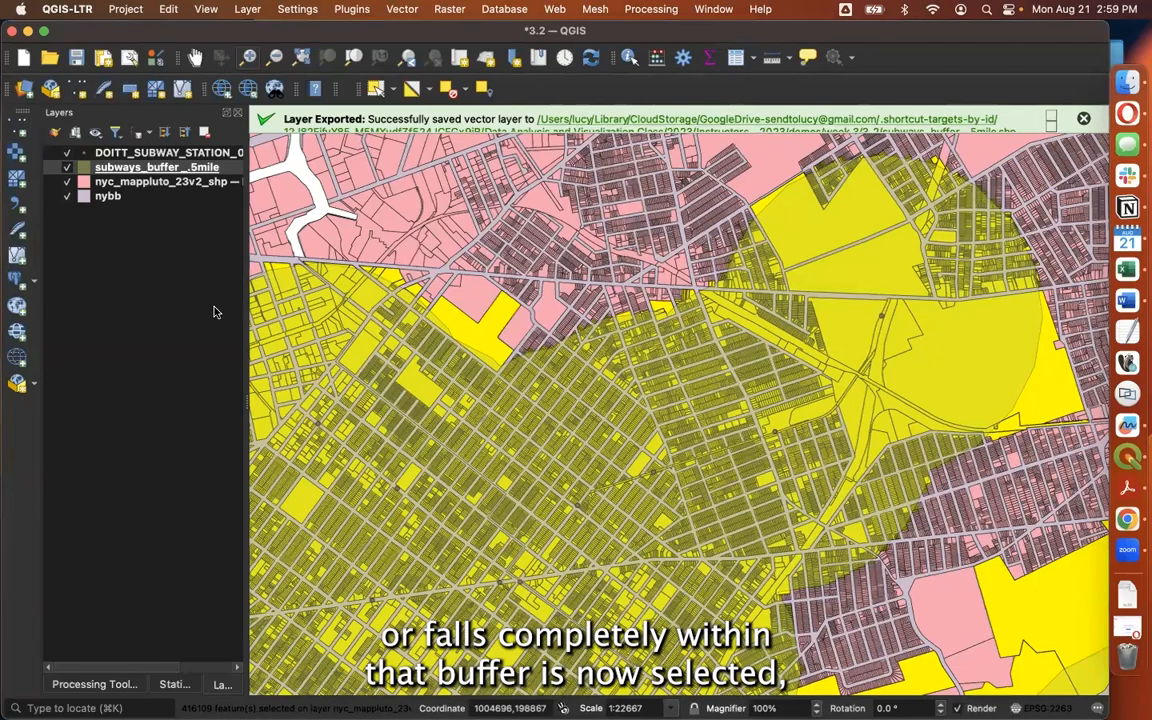
Temporarily hide the subways_buffer_.5mile layer to inspect the selected tax lots, and show it again
click(67, 168)
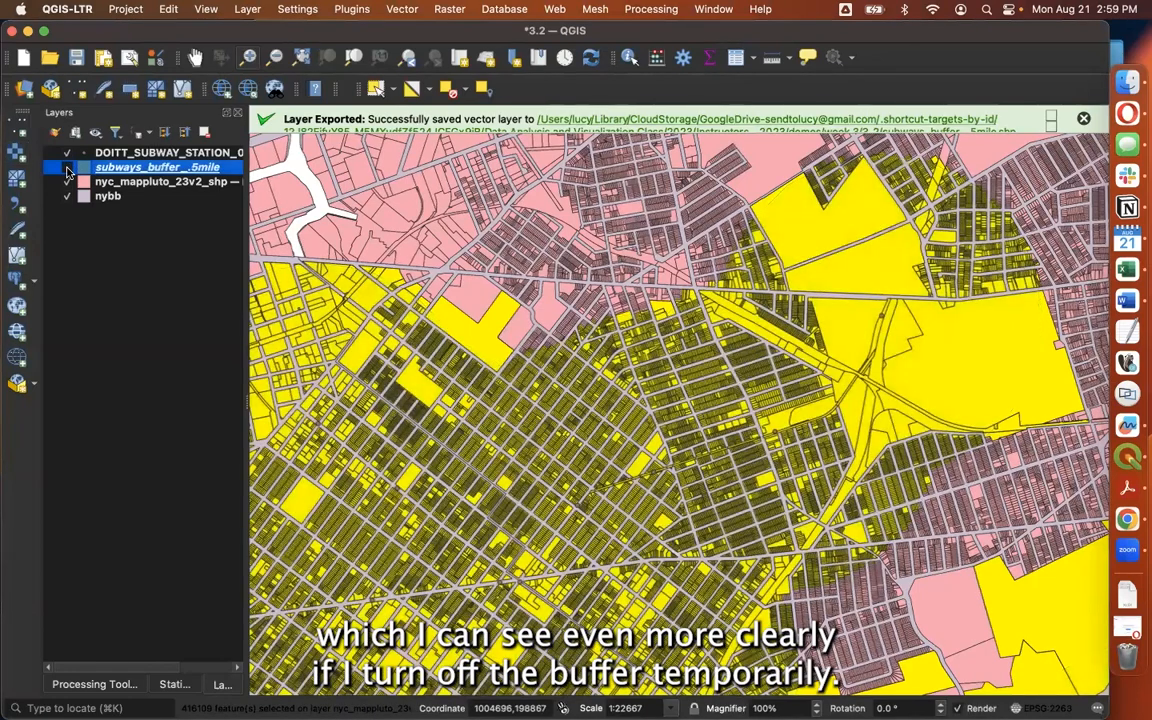
click(67, 168)
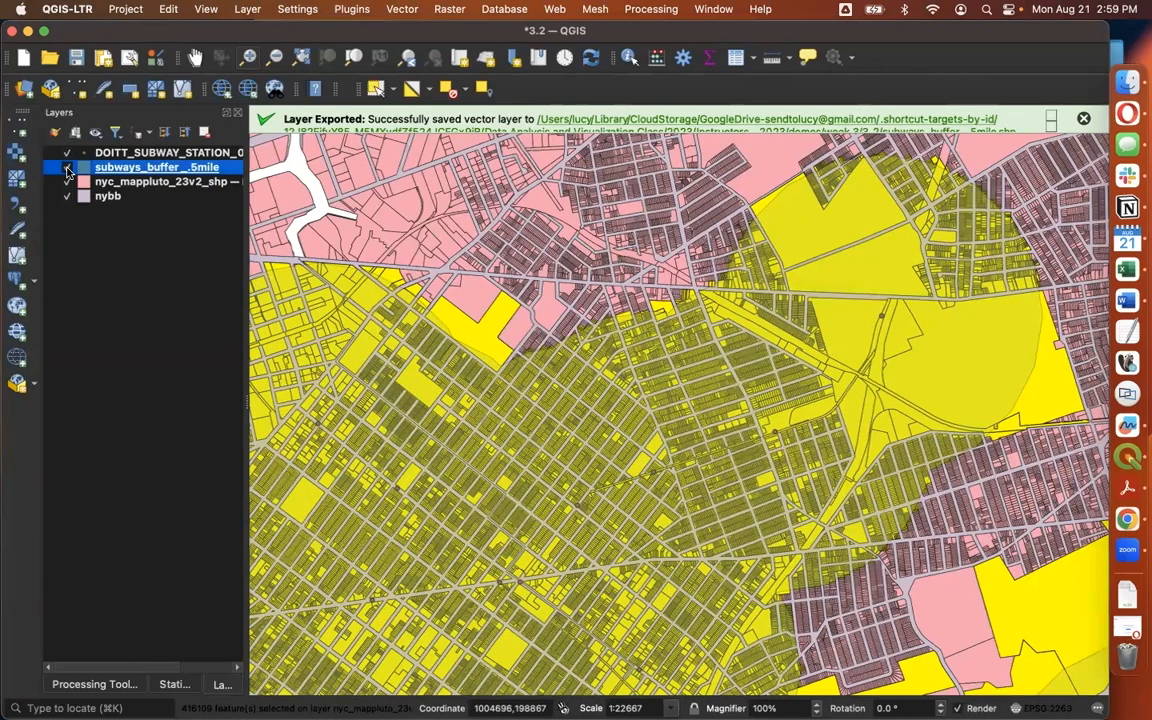
Start exporting only the selected MapPLUTO features as an ESRI Shapefile and deselect all attribute fields
click(133, 183)
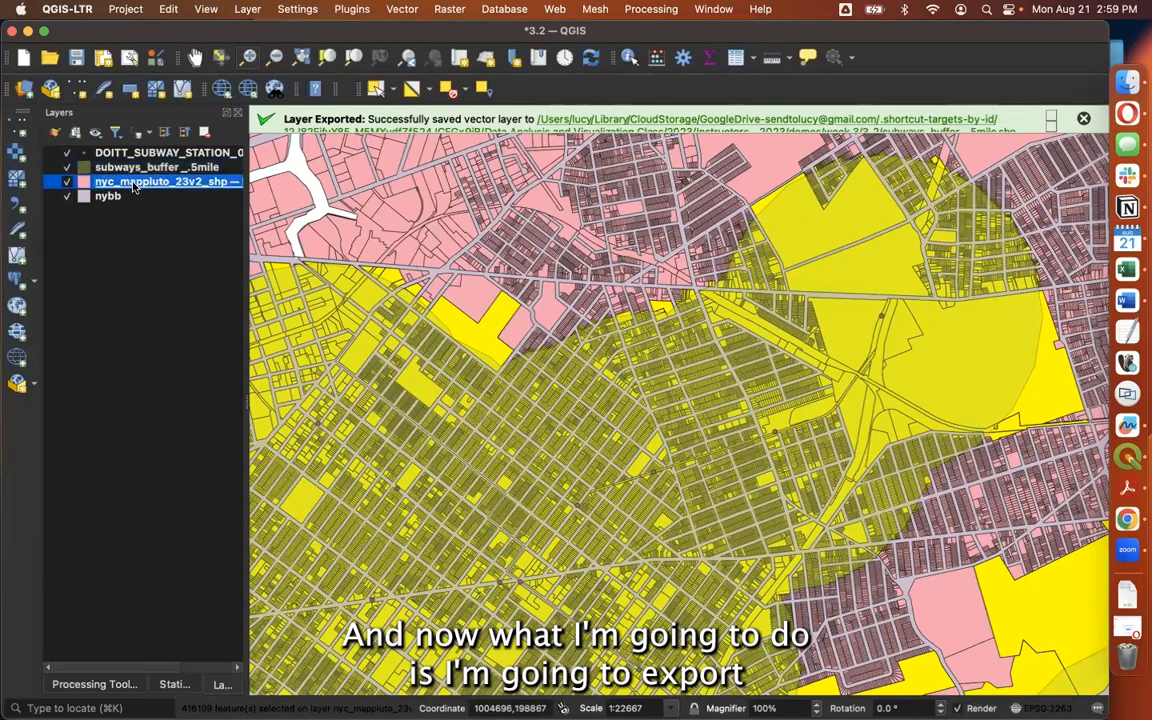
right_click(133, 186)
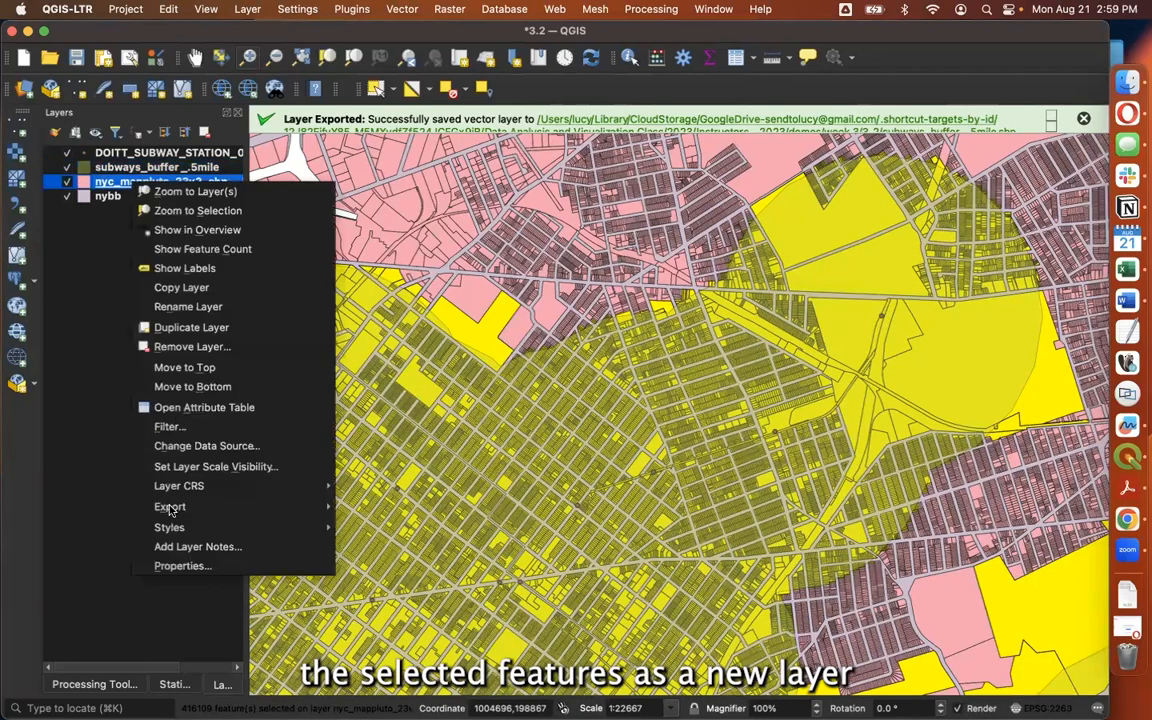
mouse_move(170, 508)
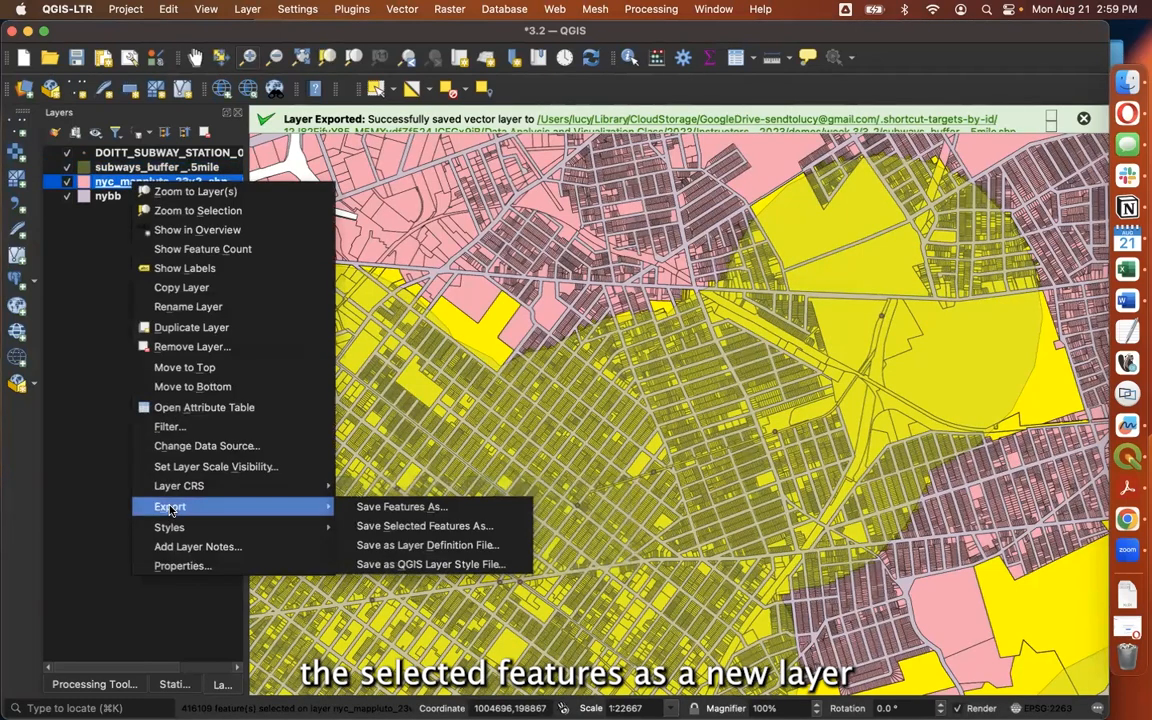
click(379, 530)
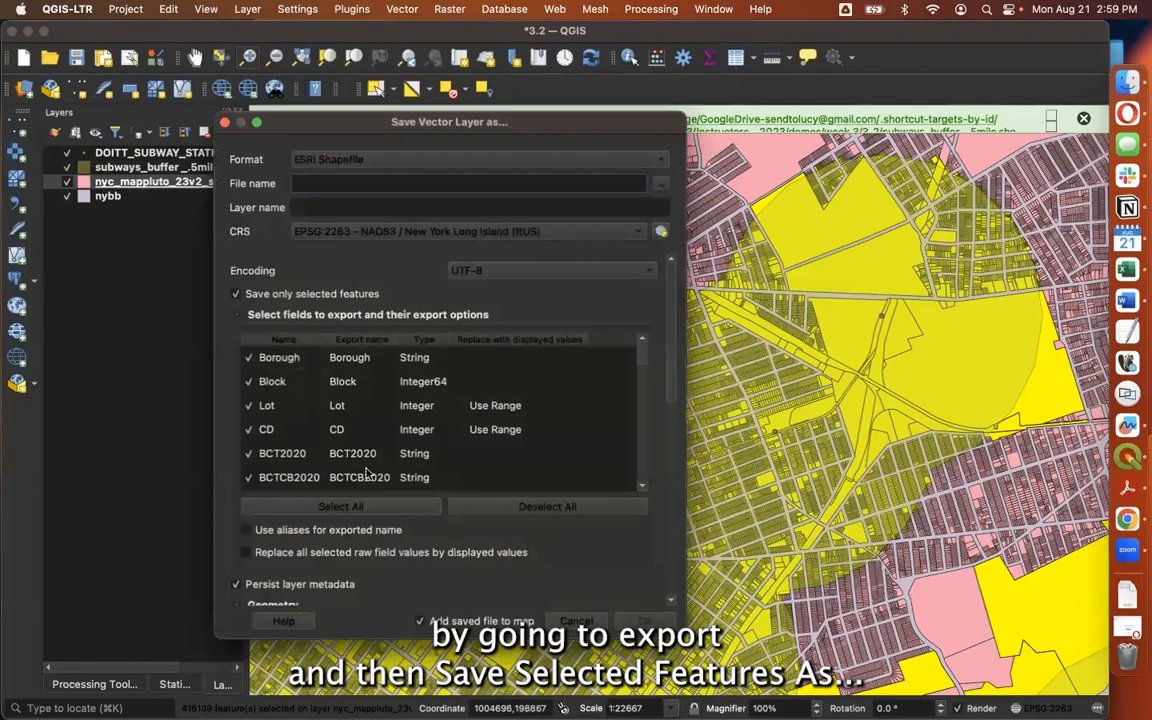
scroll(339, 426, down, 3)
scroll(339, 426, down, 10)
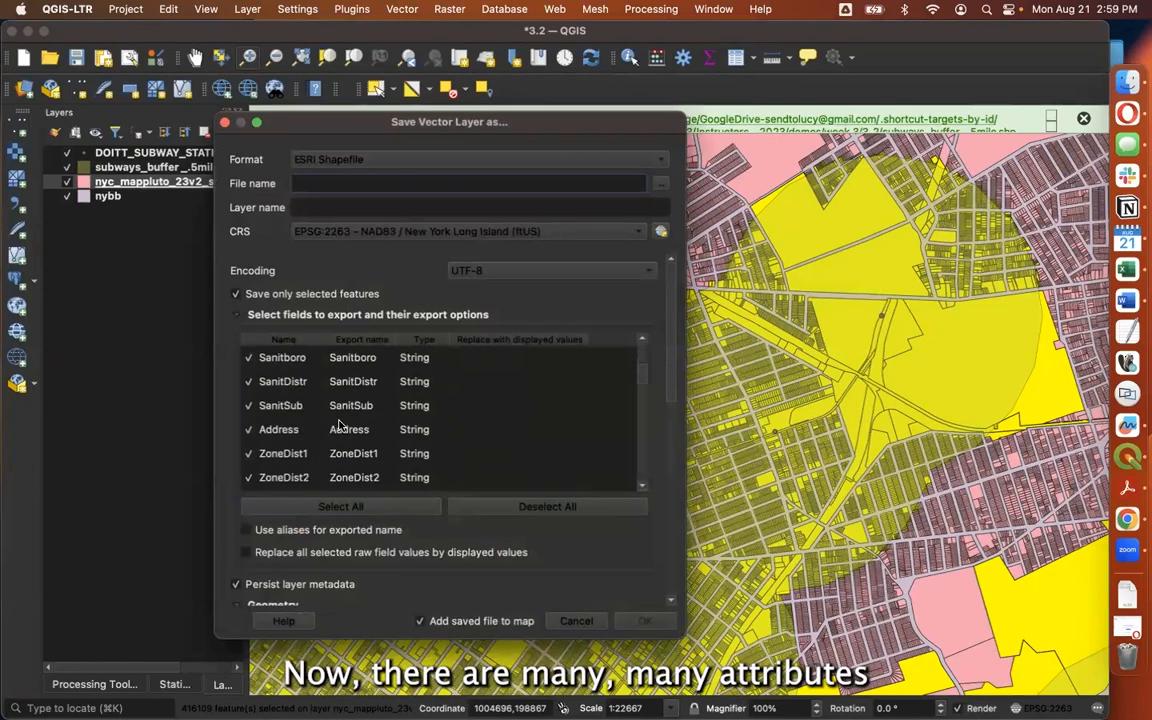
drag(643, 406, 643, 421)
scroll(638, 404, up, 10)
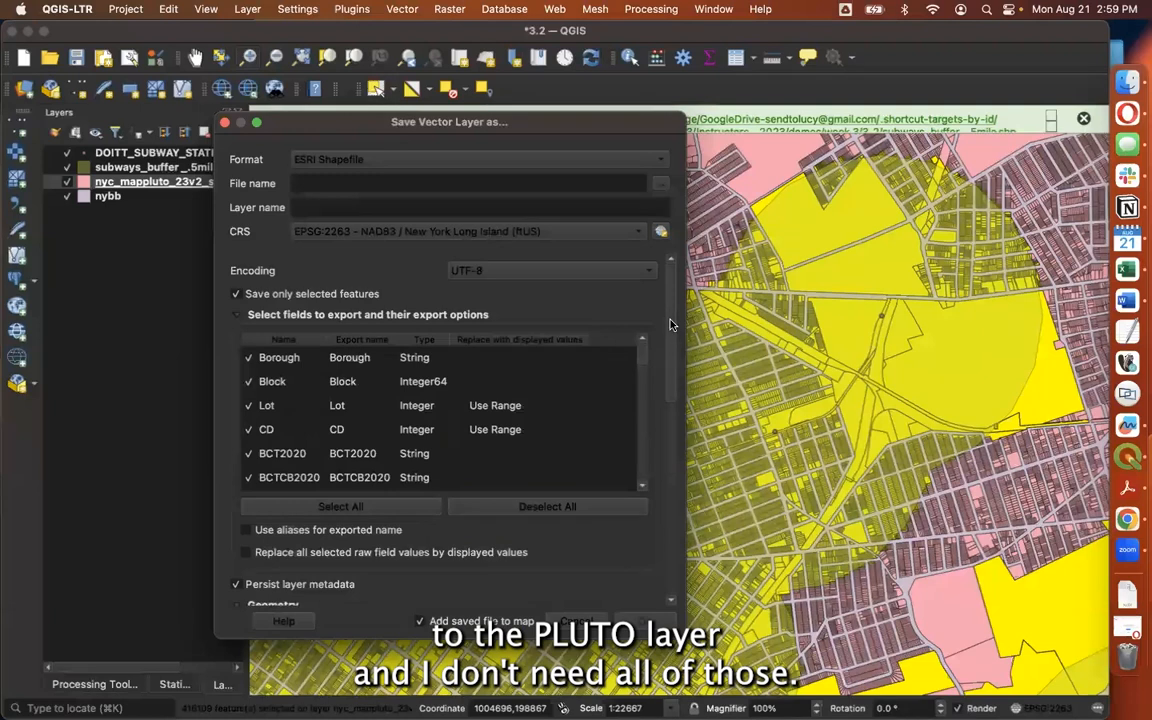
click(543, 512)
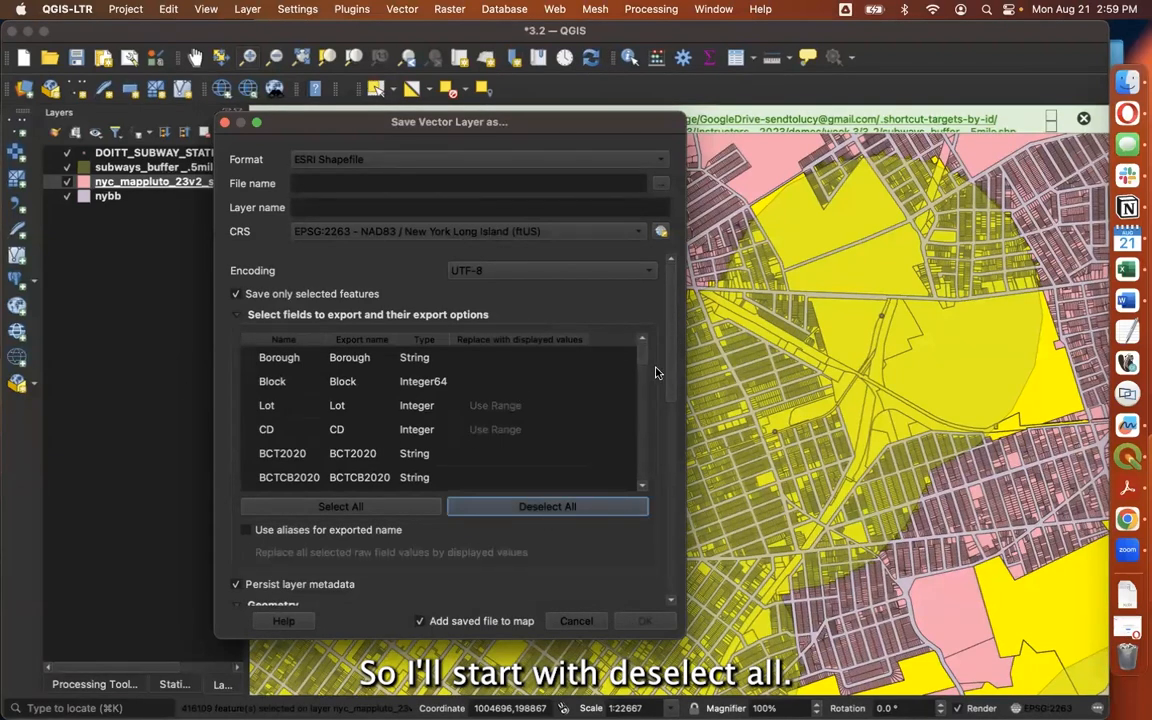
Include only the UnitsRes and LandUse fields in the export
drag(645, 361, 640, 428)
scroll(640, 428, down, 5)
scroll(640, 428, up, 3)
scroll(385, 402, up, 2)
scroll(383, 402, up, 1)
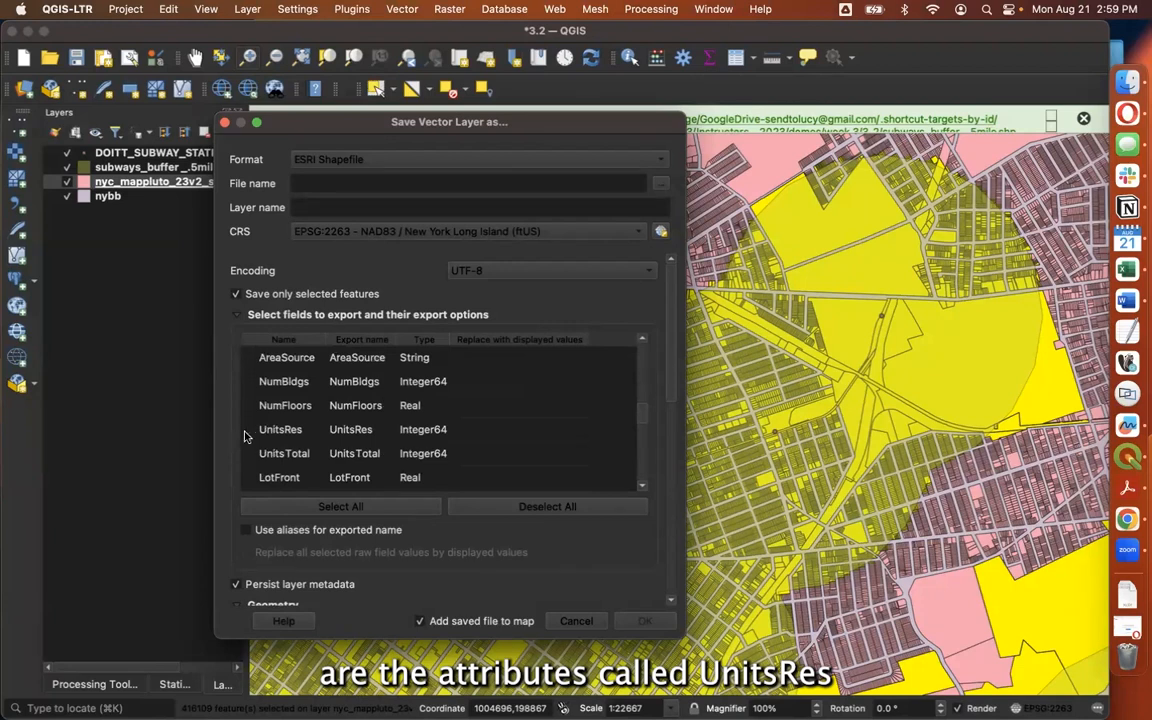
scroll(306, 433, up, 6)
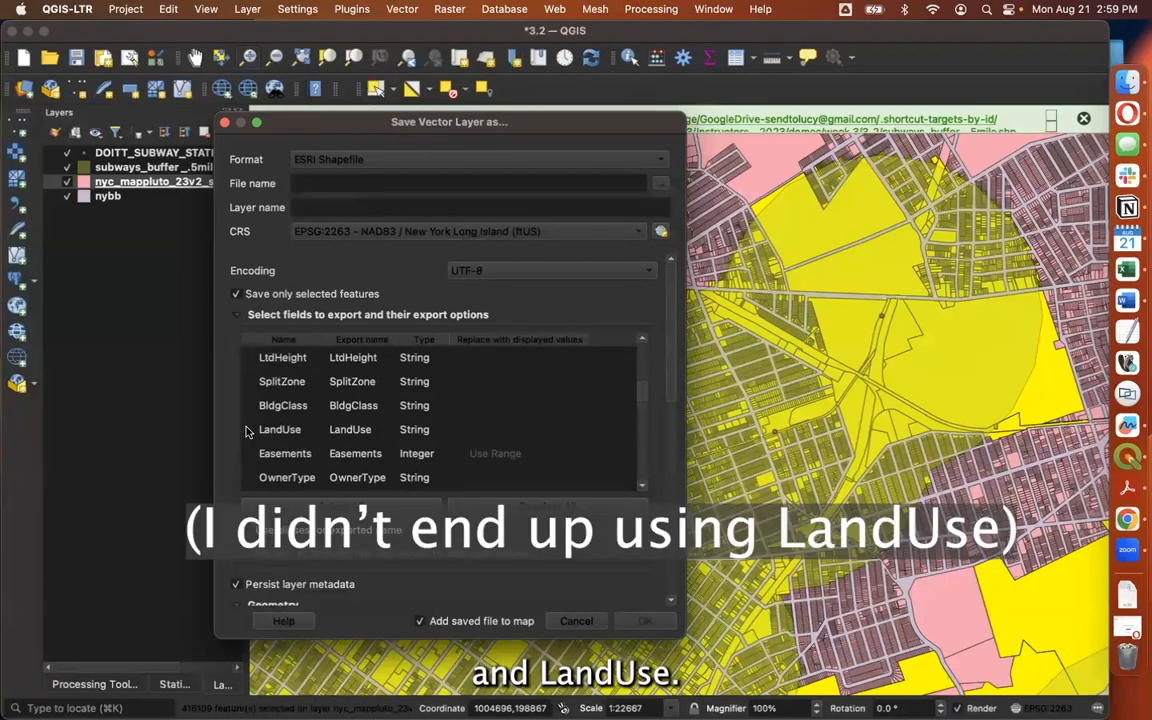
click(248, 430)
scroll(299, 395, down, 5)
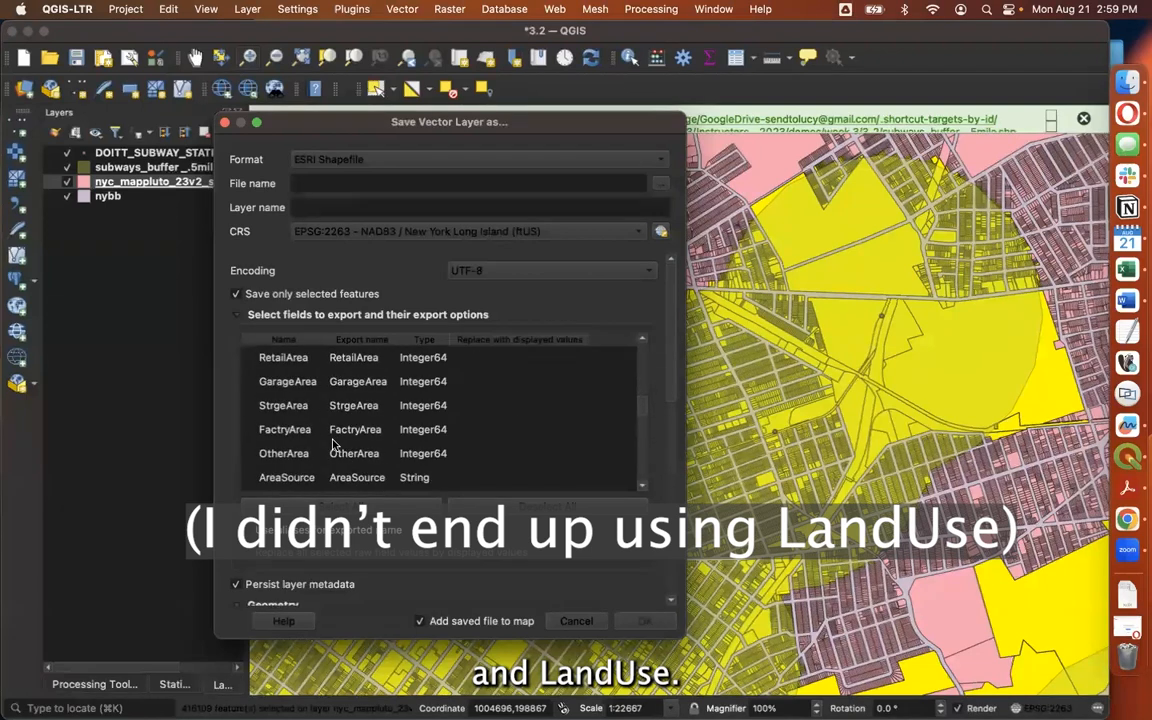
scroll(333, 445, down, 4)
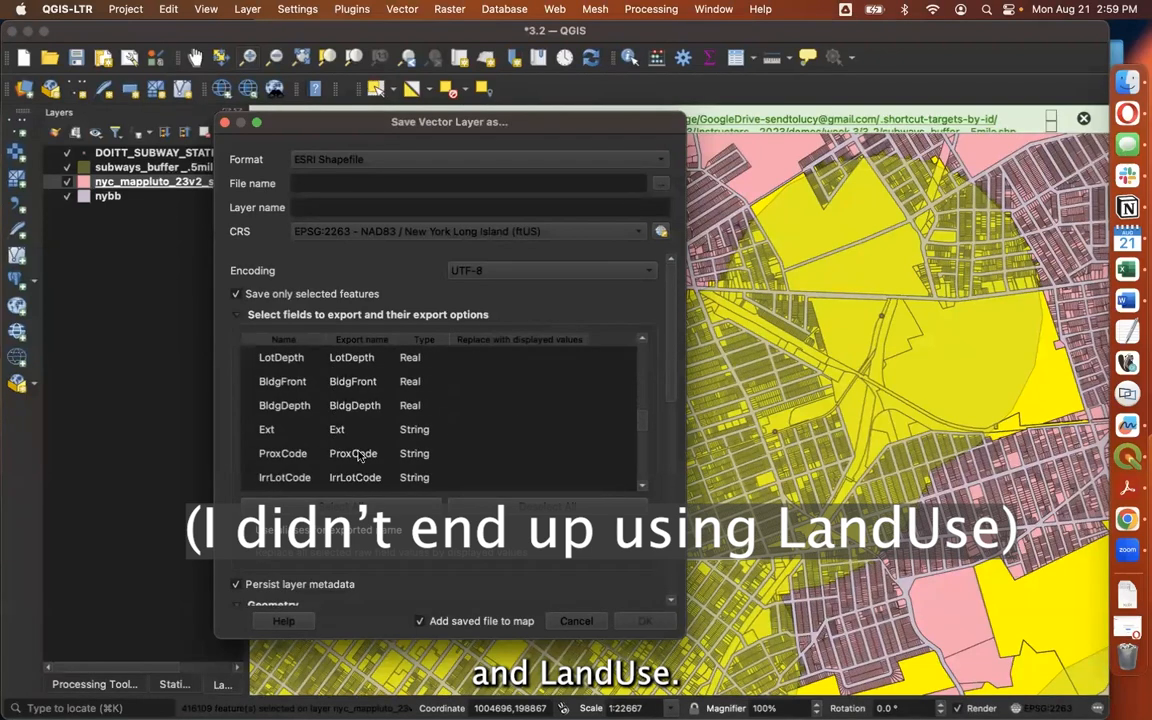
Name the output file pluto_.5mi_subway in the 3.2 folder and export the selected lots, adding the file to the map
click(660, 183)
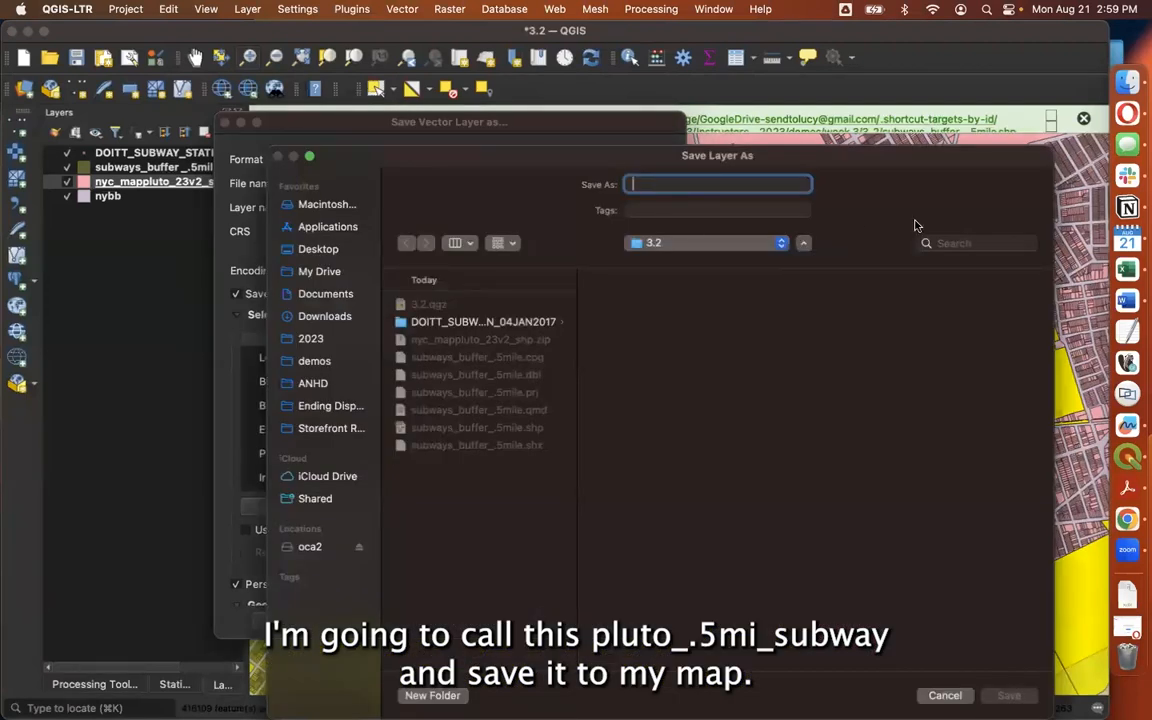
text(pluto_b)
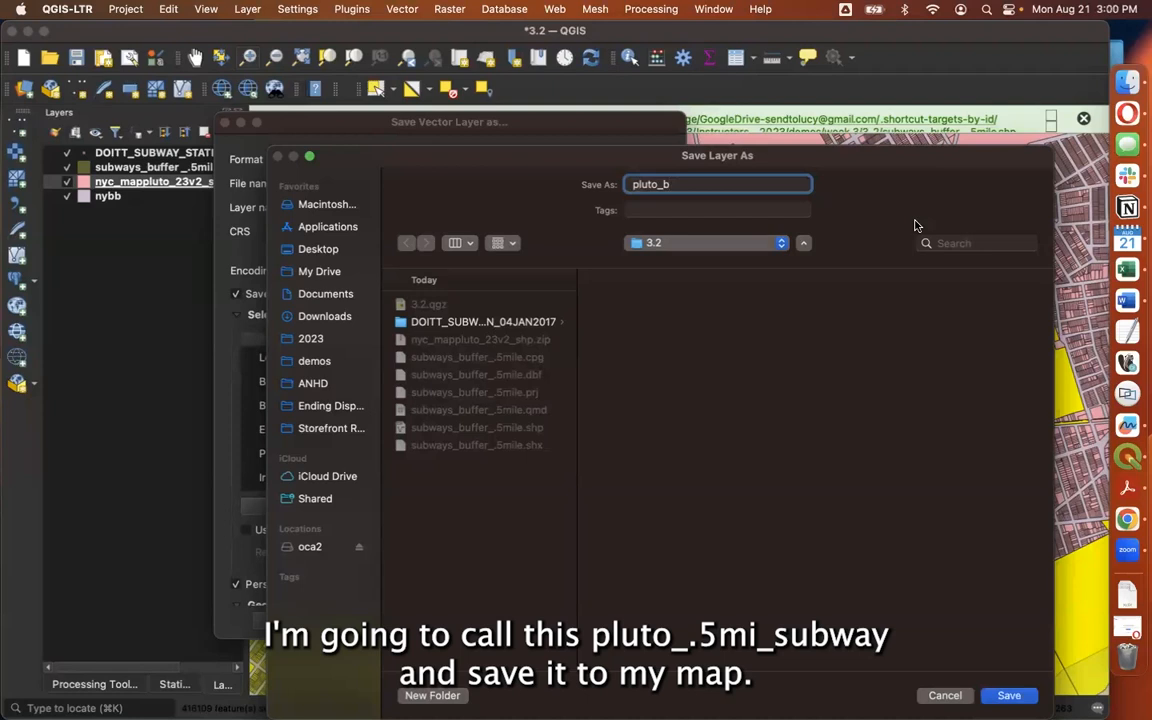
key(BackSpace)
text(.5mi_subway)
click(1011, 695)
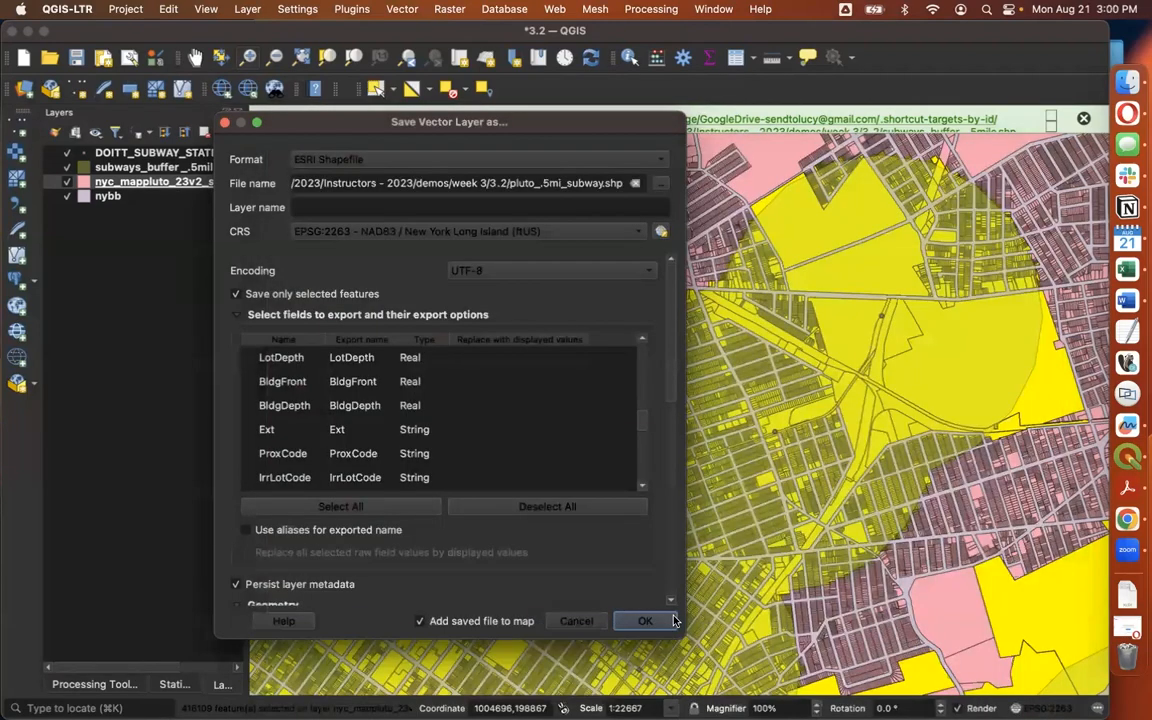
click(652, 689)
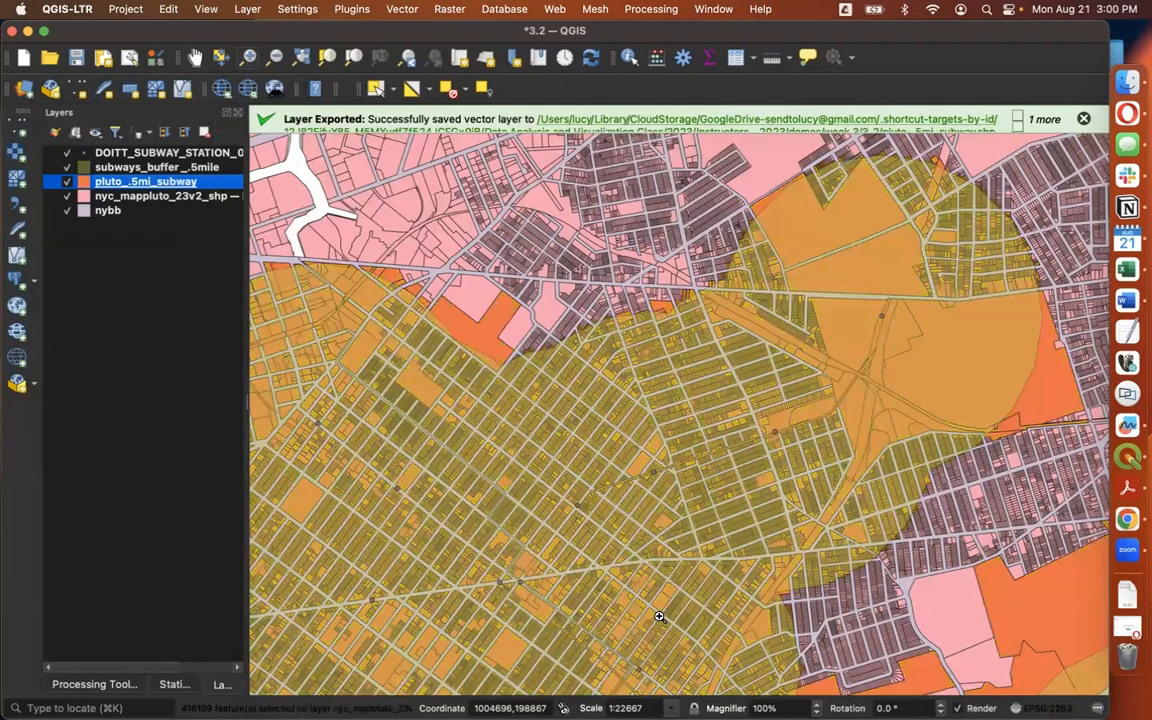
click(594, 556)
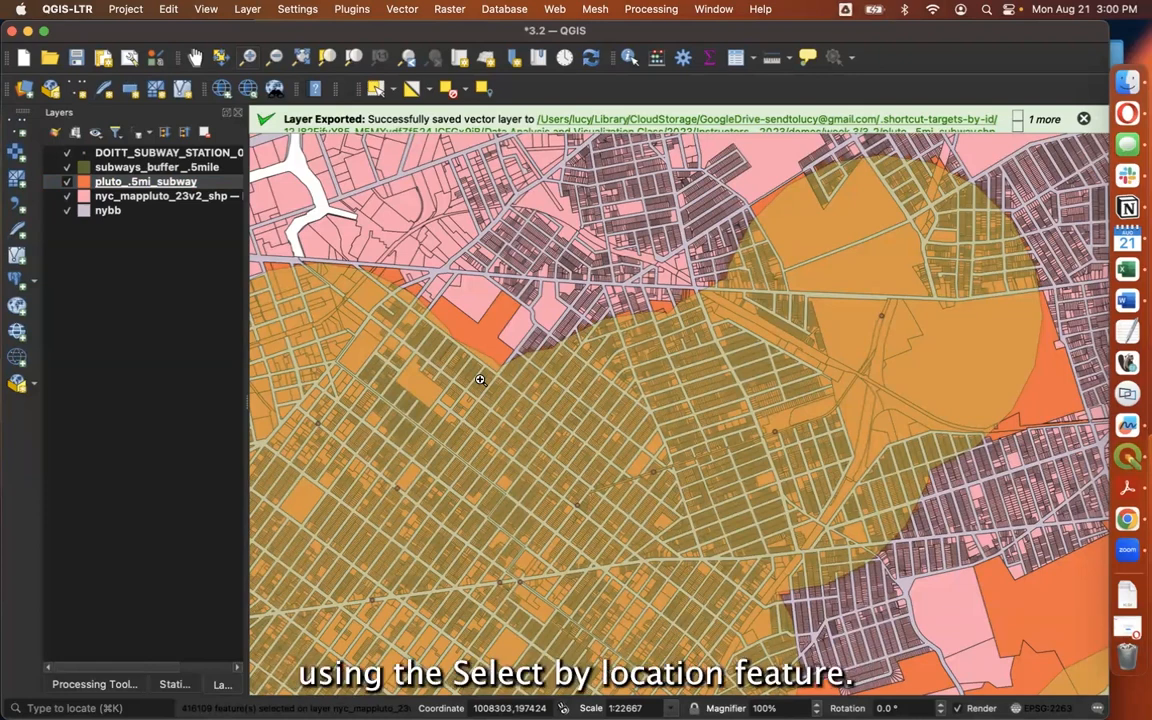
Hide the nyc_mappluto_23v2_shp and subways_buffer_.5mile layers
click(66, 197)
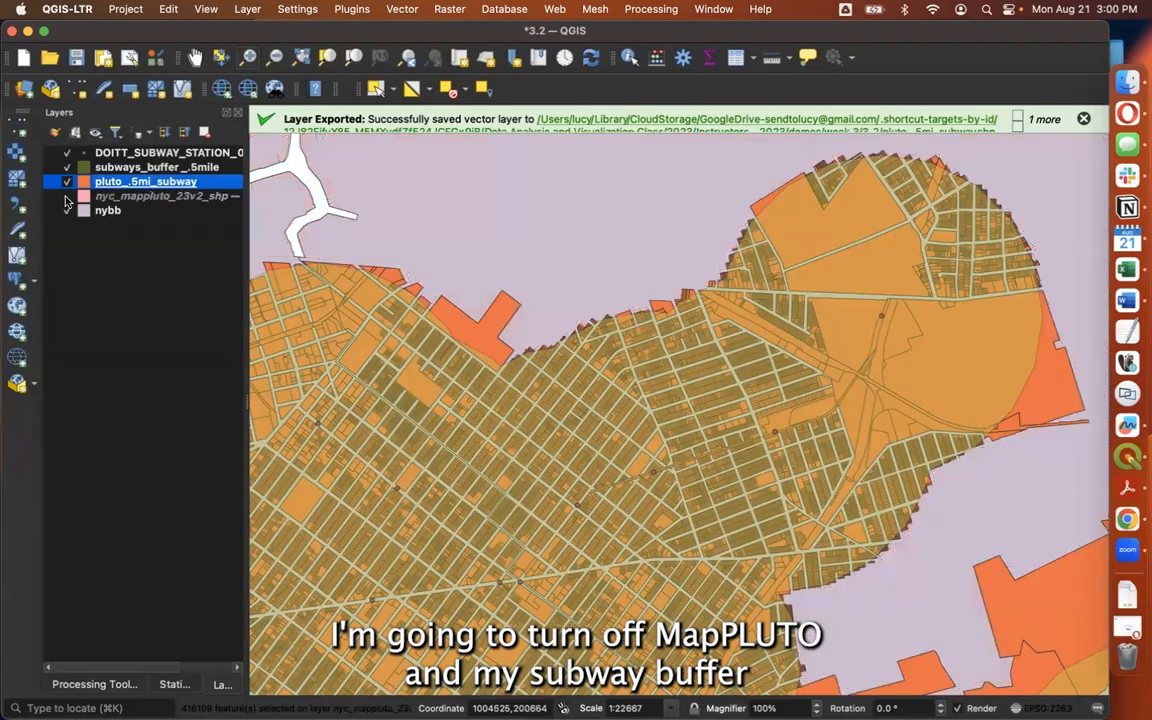
click(66, 167)
click(66, 167)
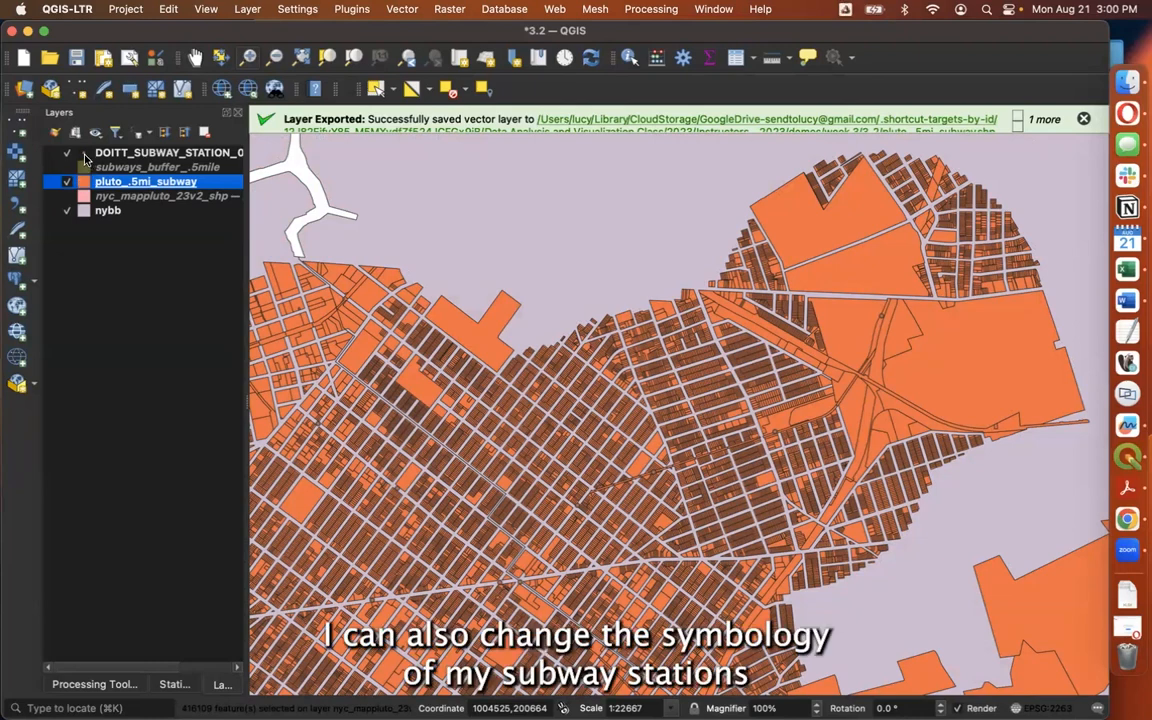
Set the subway station layer's marker size to 10 millimeters and its color to bright yellow (#f7f717)
double_click(86, 154)
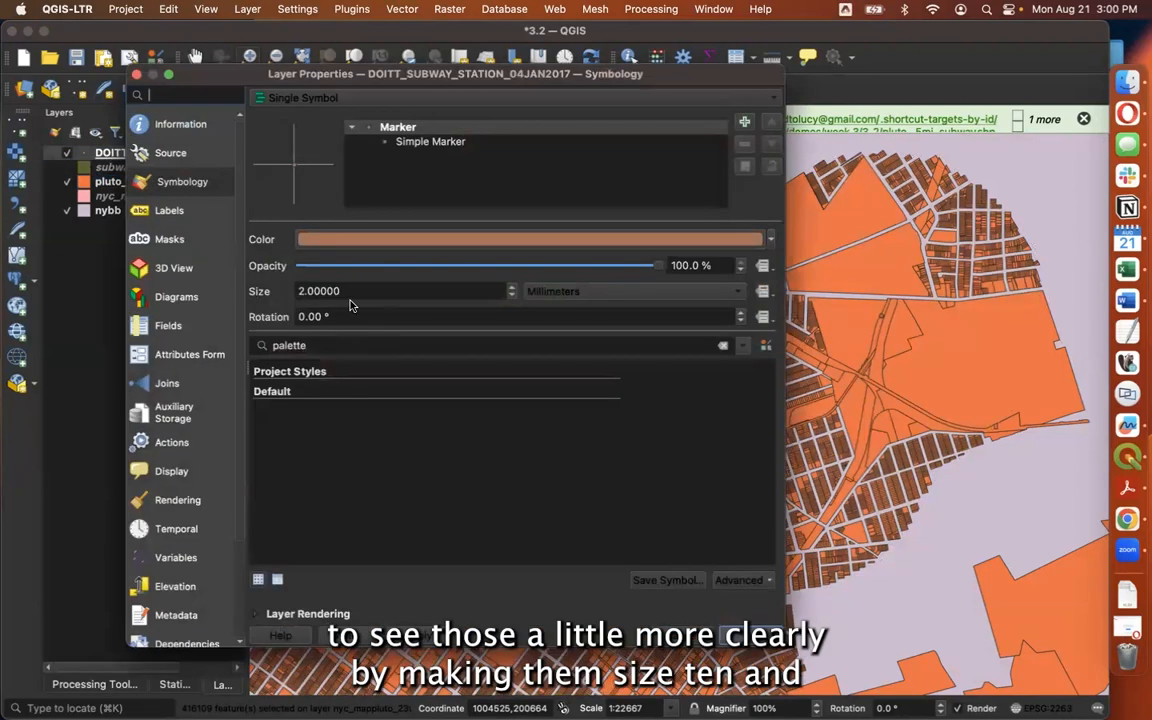
double_click(300, 291)
text(10)
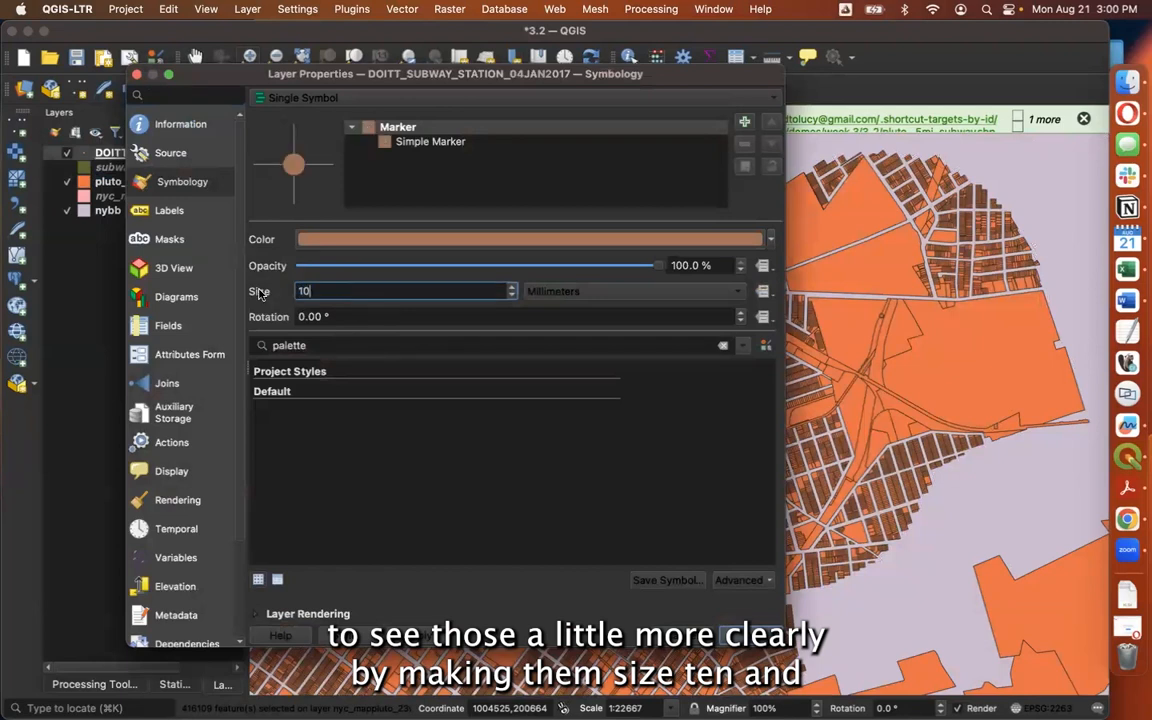
click(571, 238)
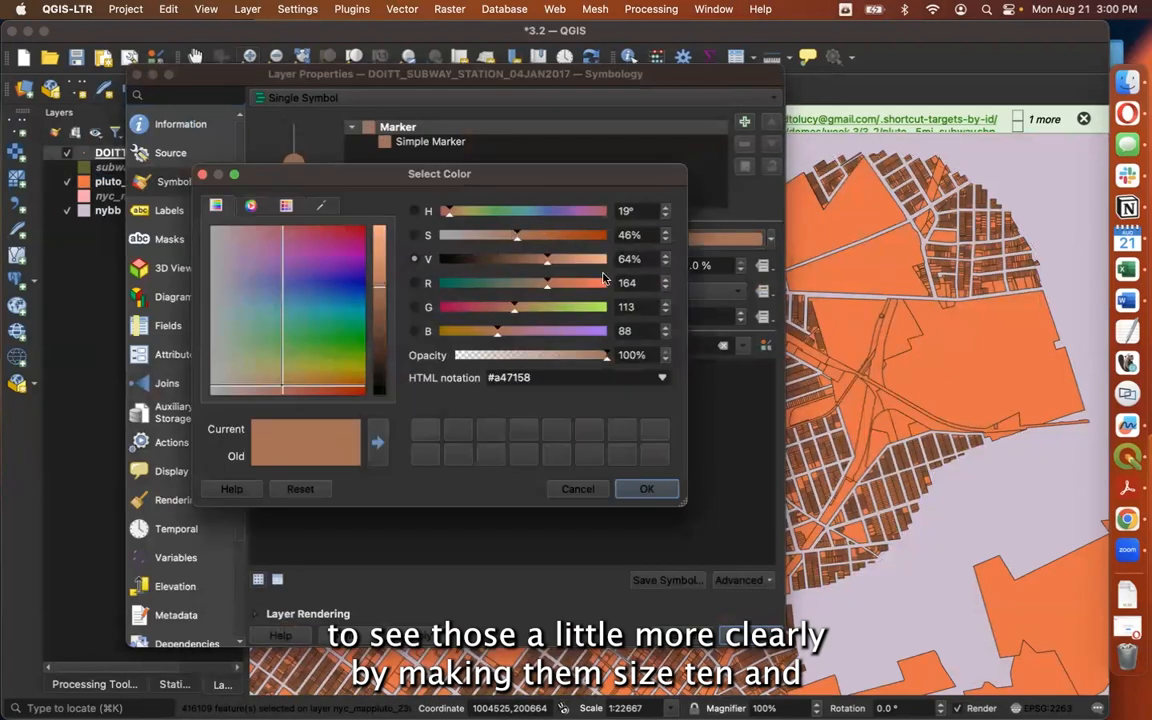
drag(547, 259, 601, 259)
click(350, 368)
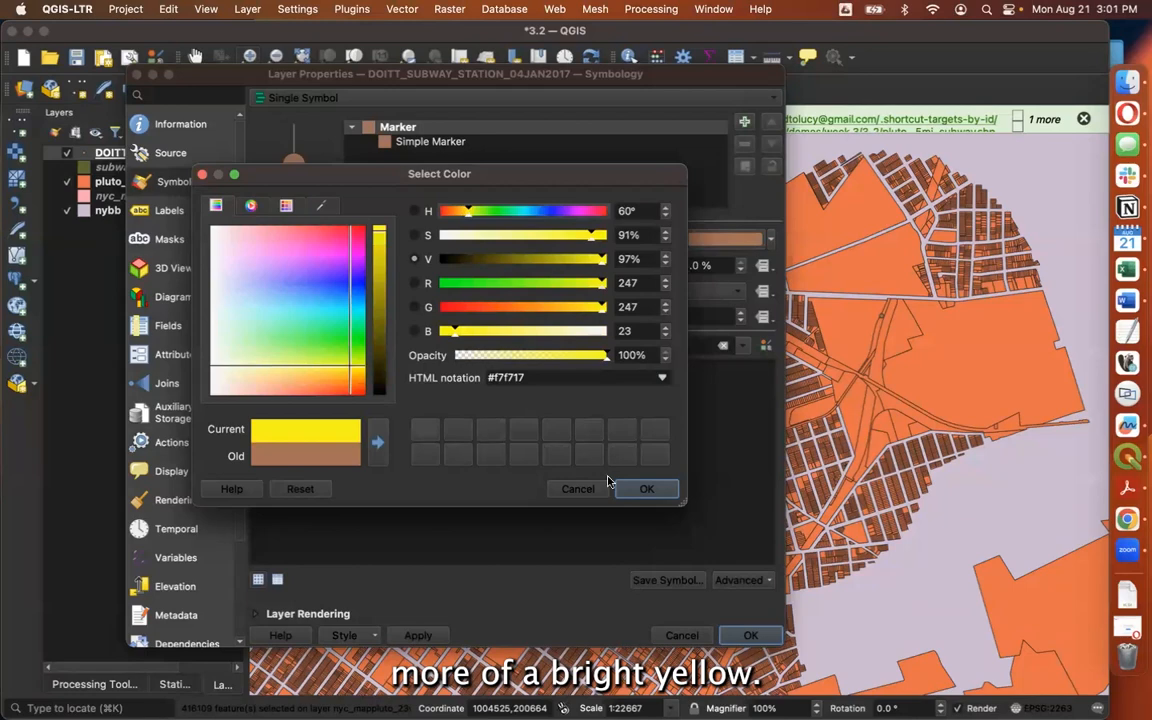
click(646, 488)
click(750, 635)
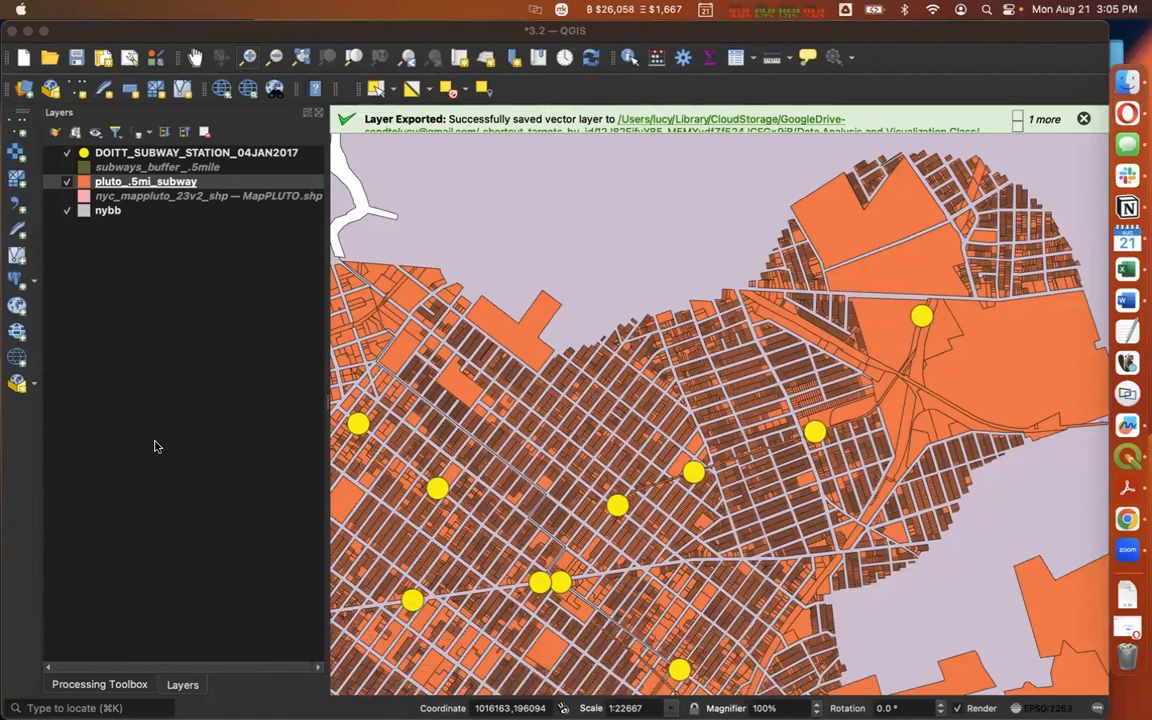
click(193, 519)
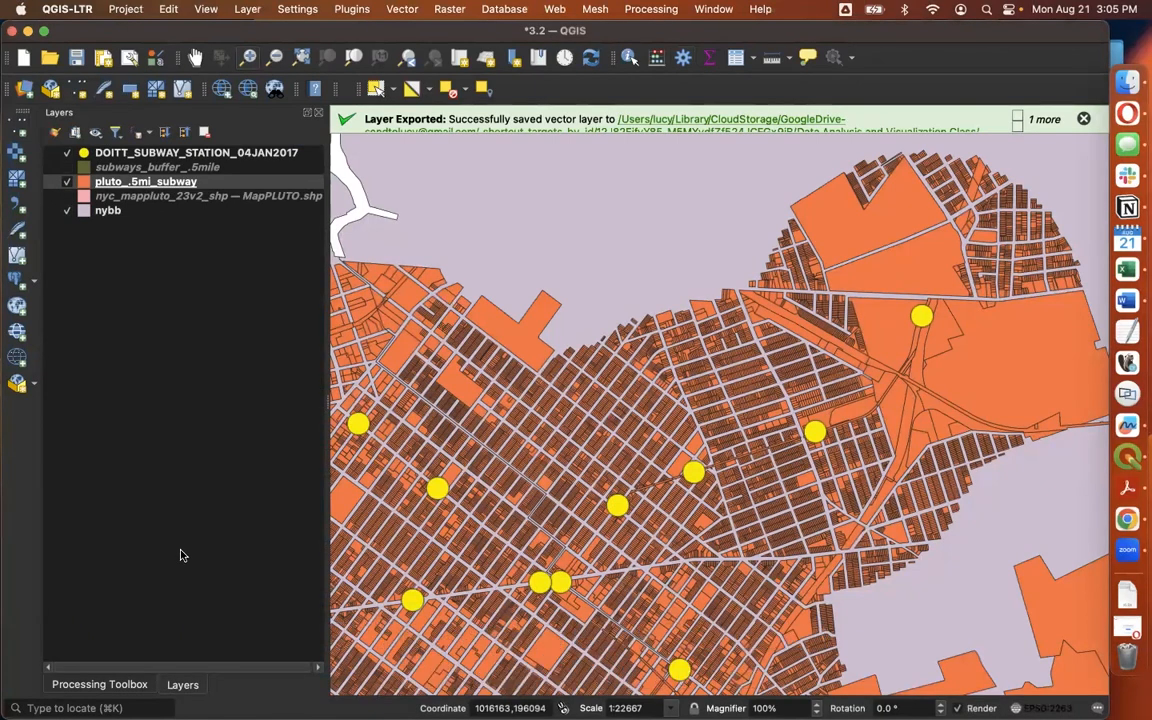
right_click(140, 686)
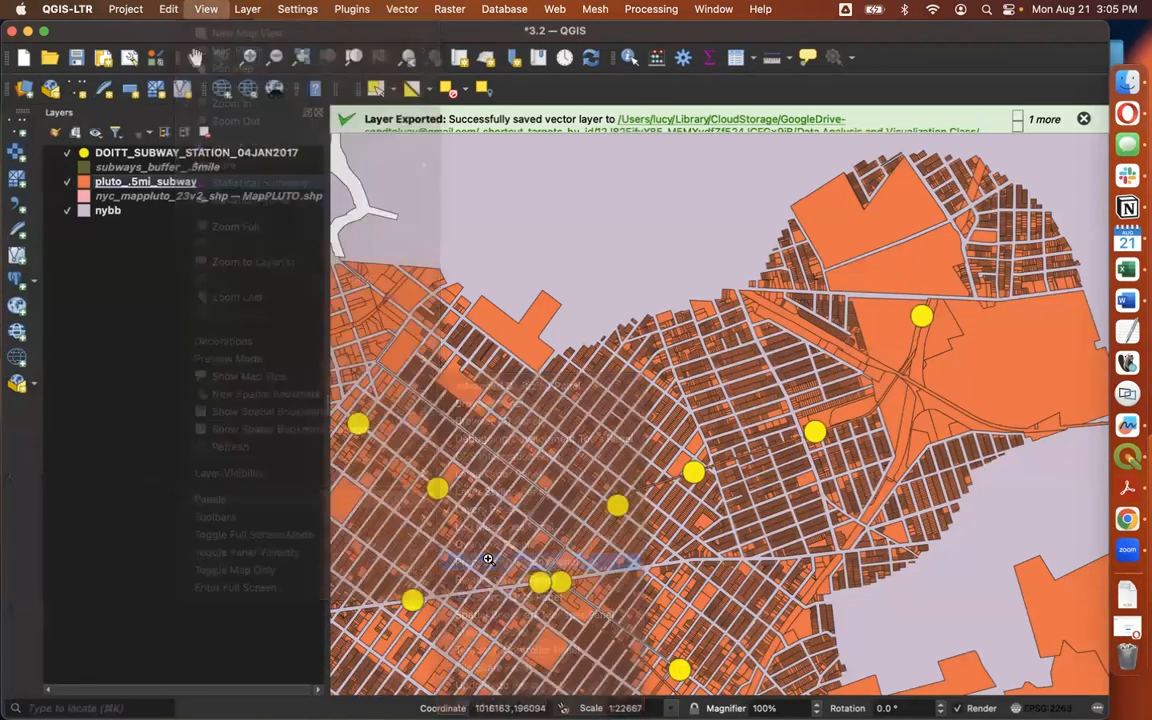
click(8, 302)
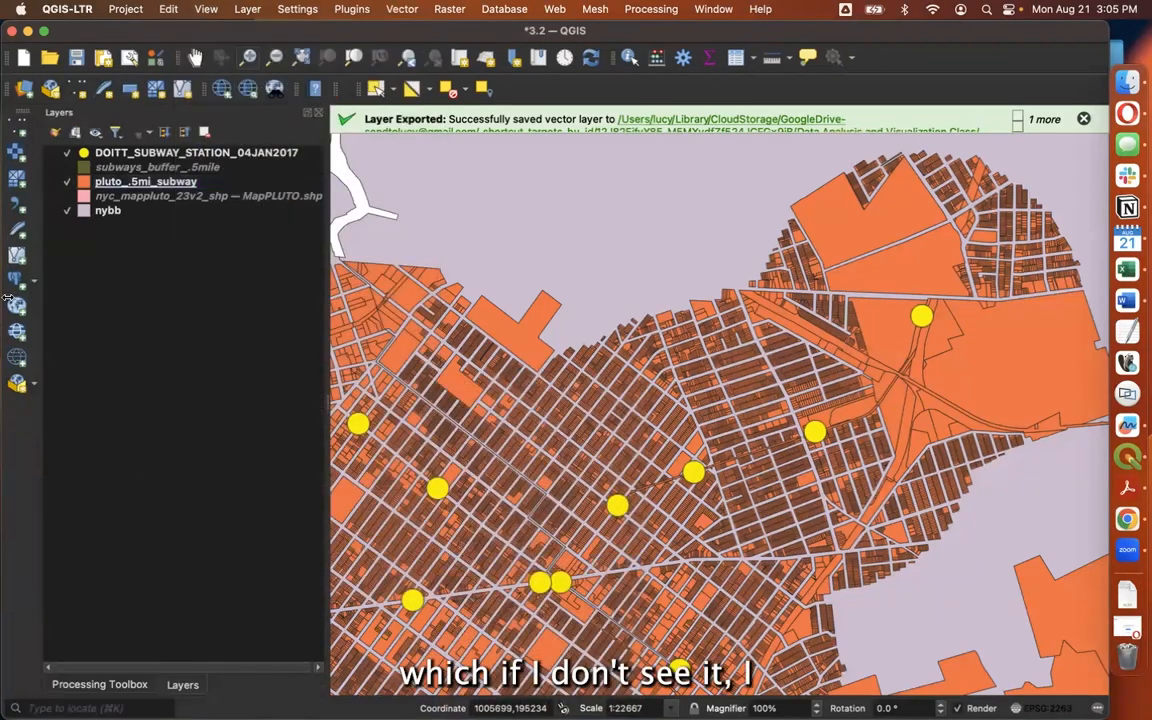
Bring up the Processing Toolbox and search it for "statistics"
click(206, 9)
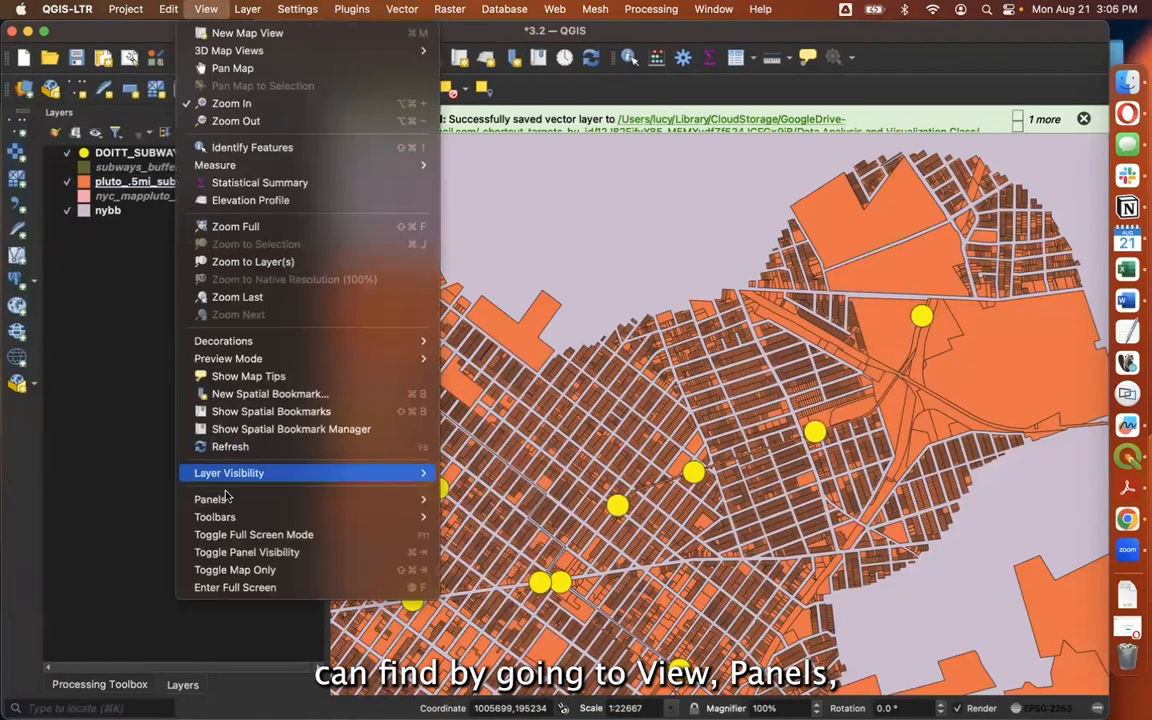
mouse_move(215, 499)
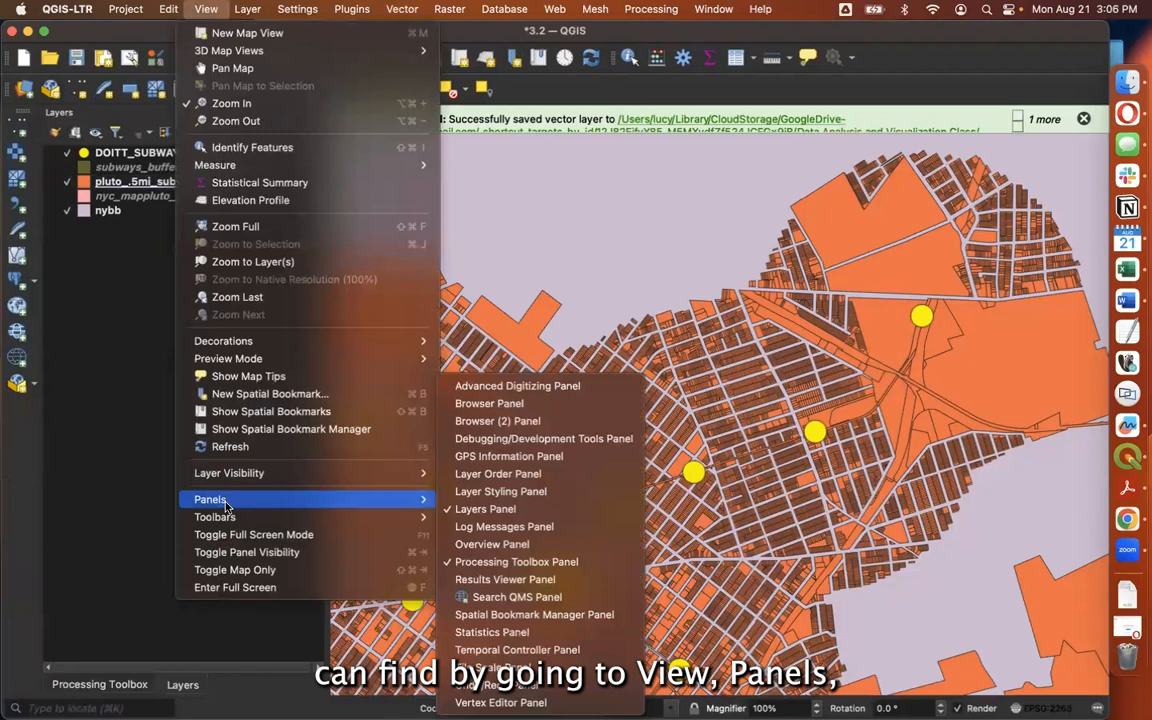
click(513, 562)
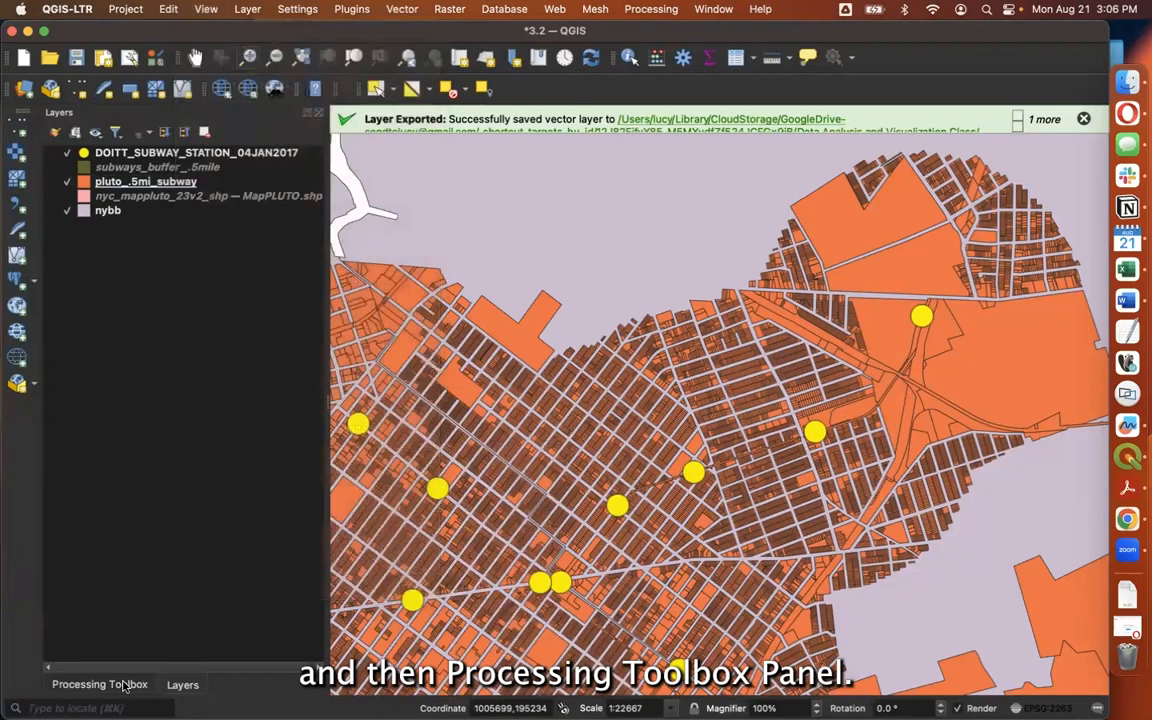
click(140, 156)
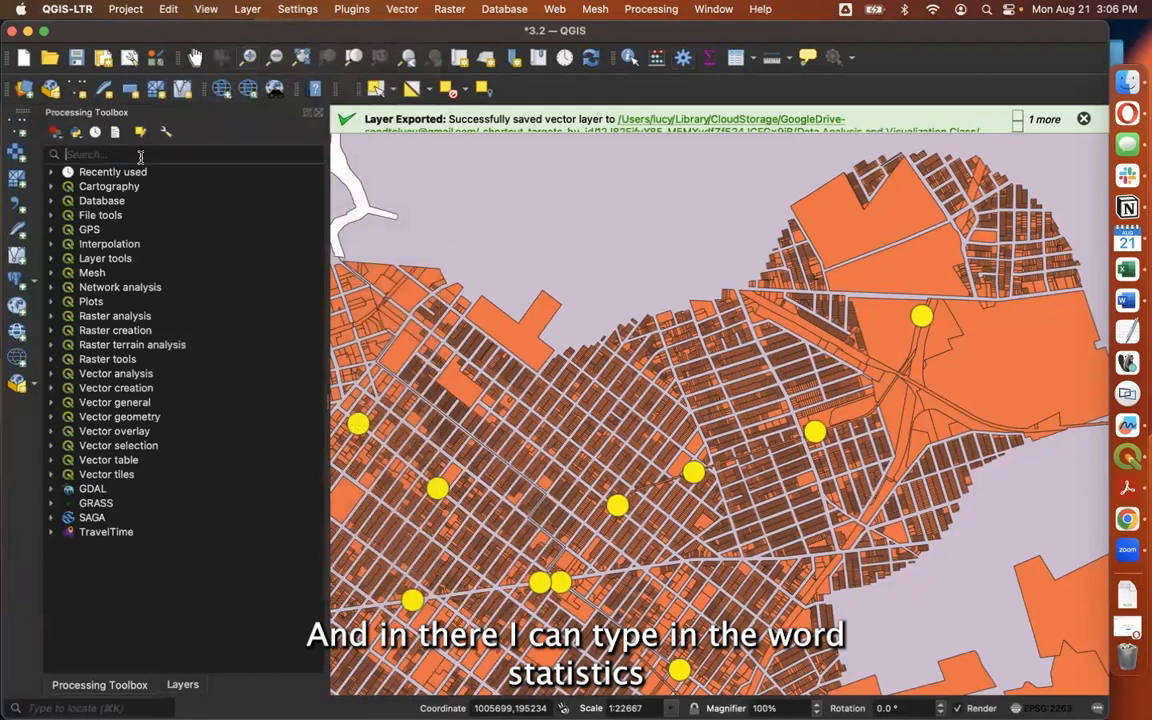
text(statistics)
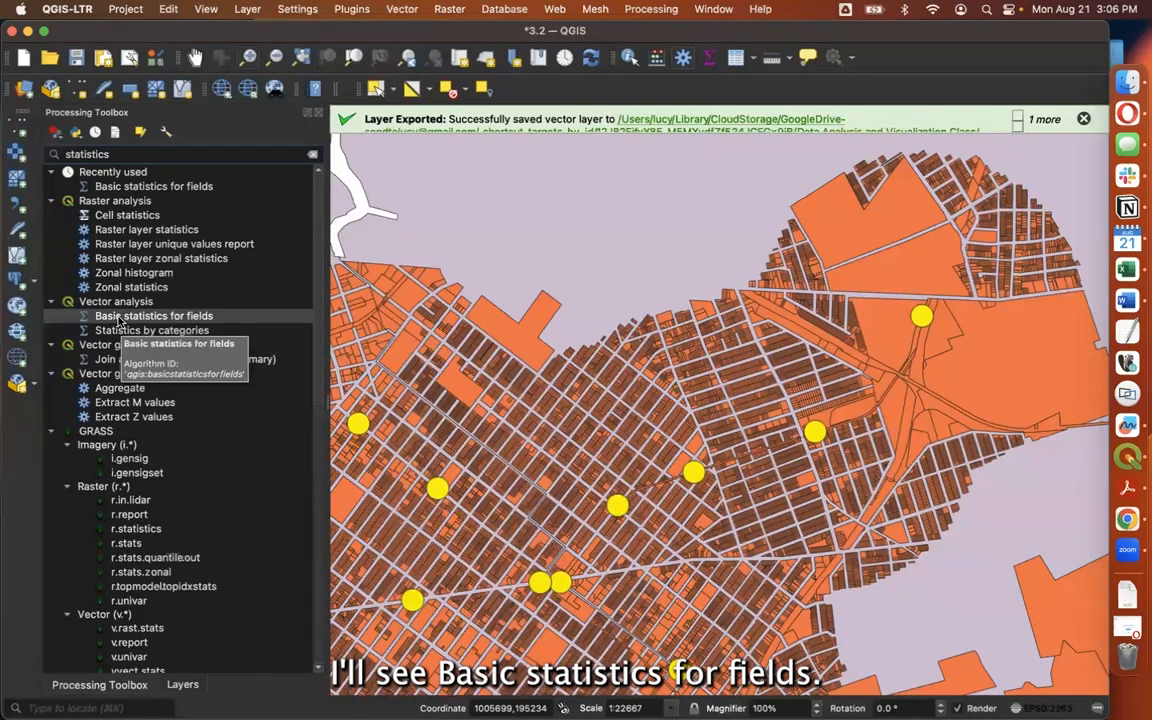
Run Basic Statistics for Fields on the UnitsRes field of the pluto_.5mi_subway layer, saving to a temporary file
double_click(118, 318)
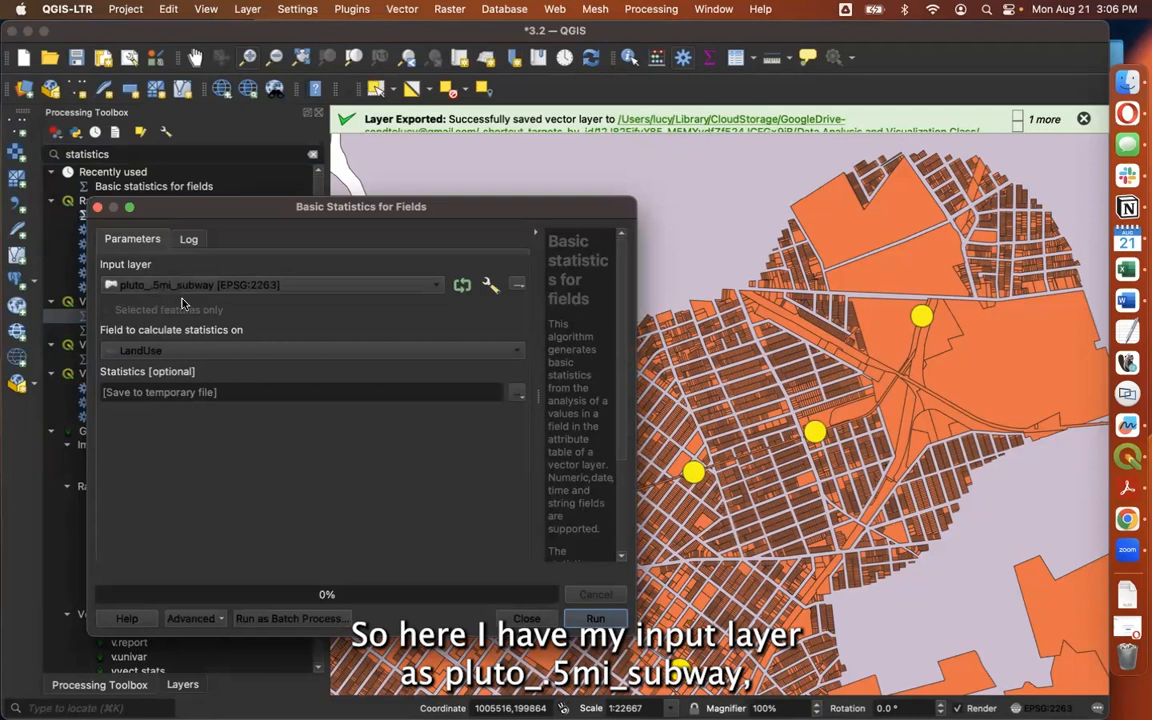
click(140, 350)
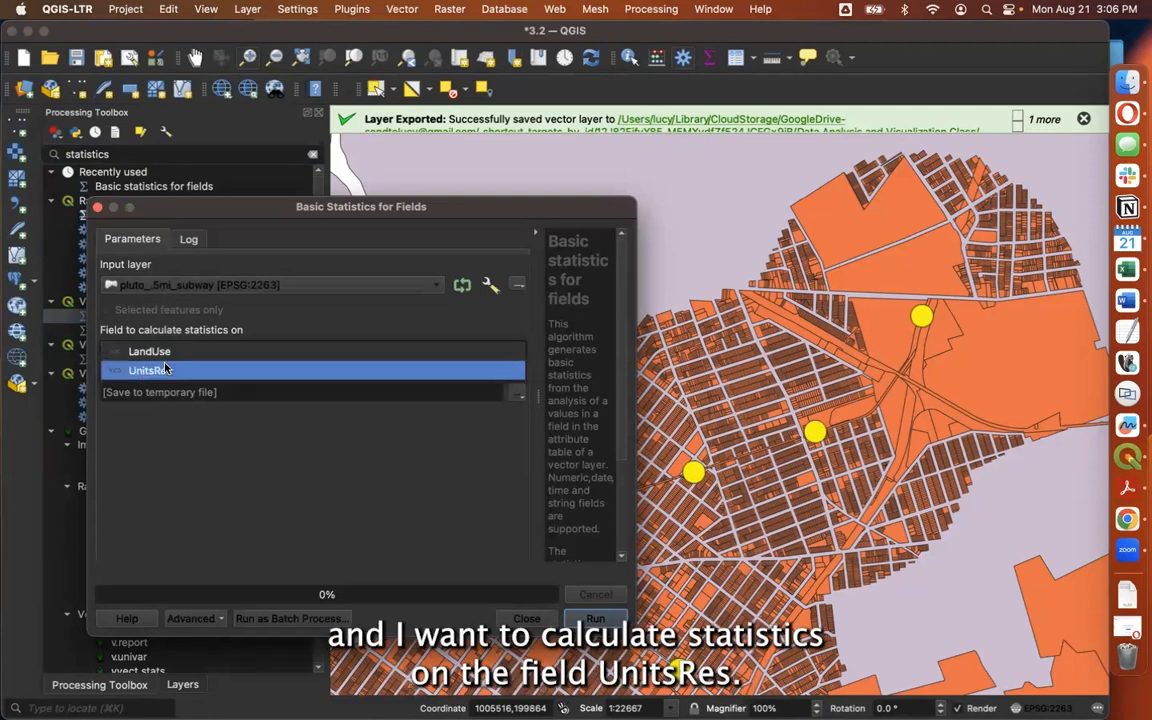
click(165, 370)
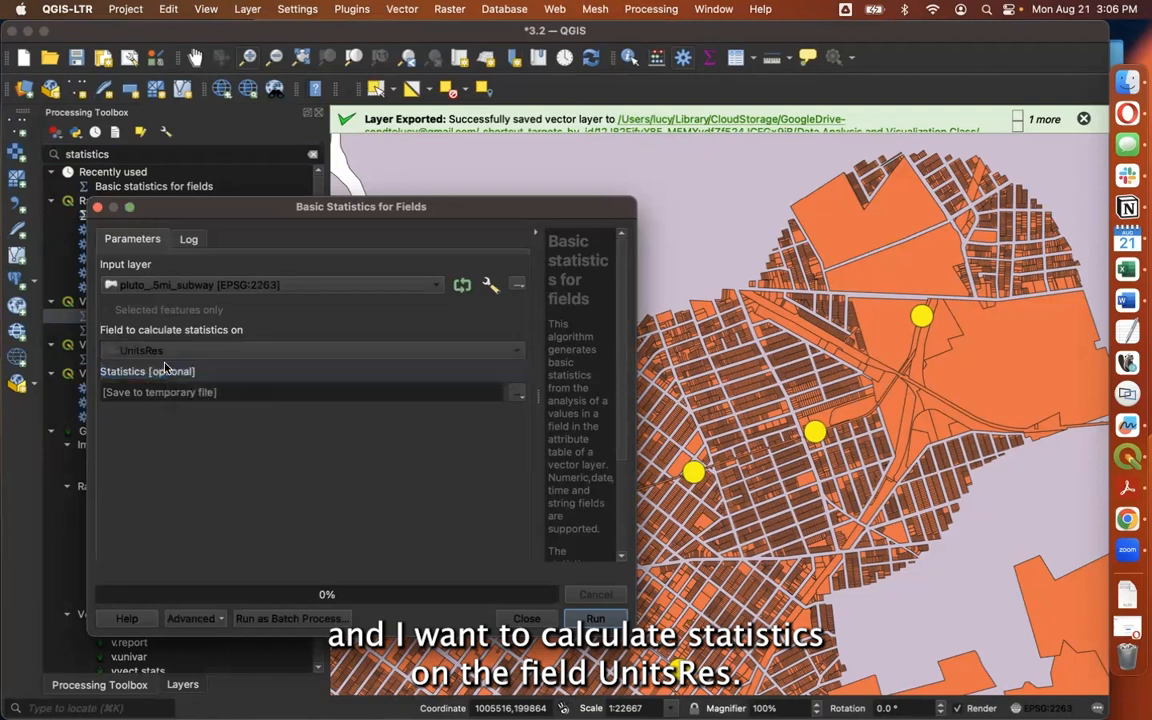
click(595, 619)
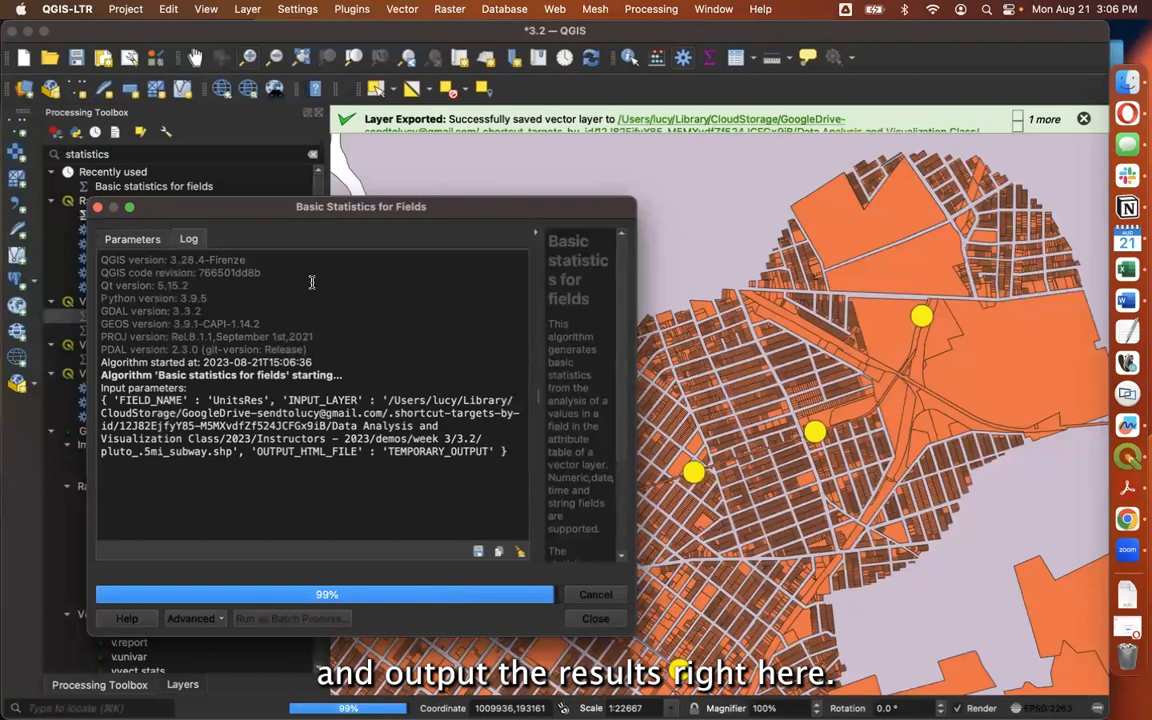
Copy the SUM value 2769741 from the statistics log and paste it into a new TextEdit document
scroll(298, 381, down, 3)
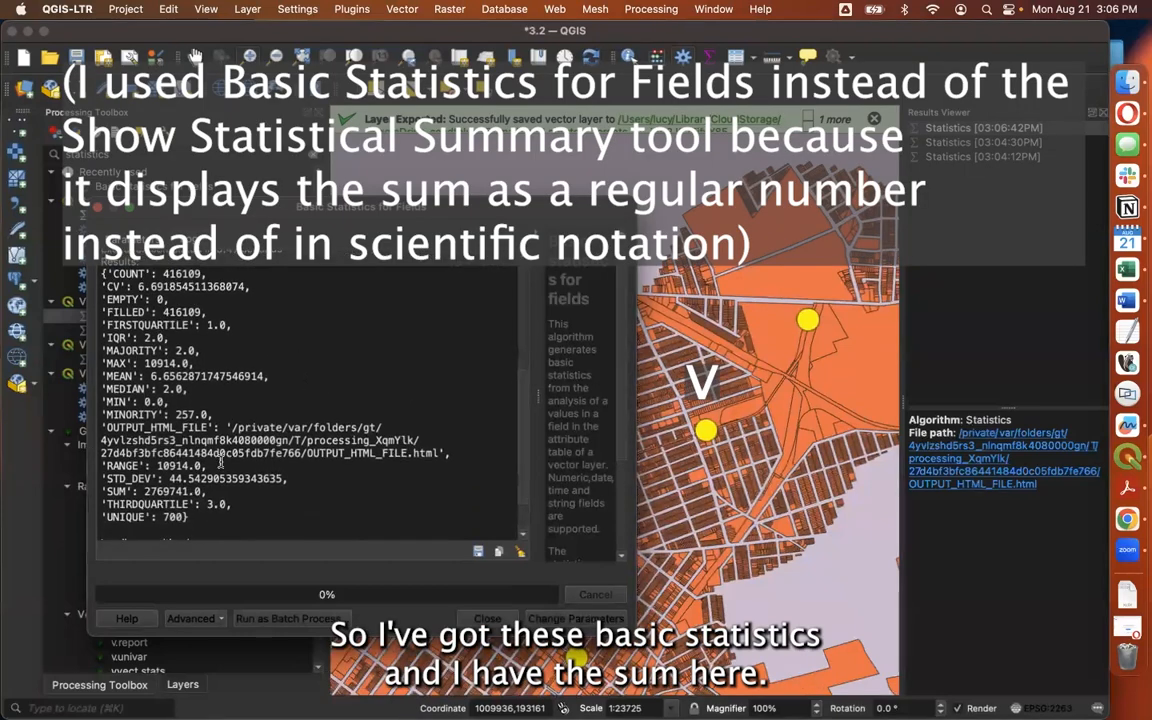
drag(143, 491, 189, 491)
key(super+c)
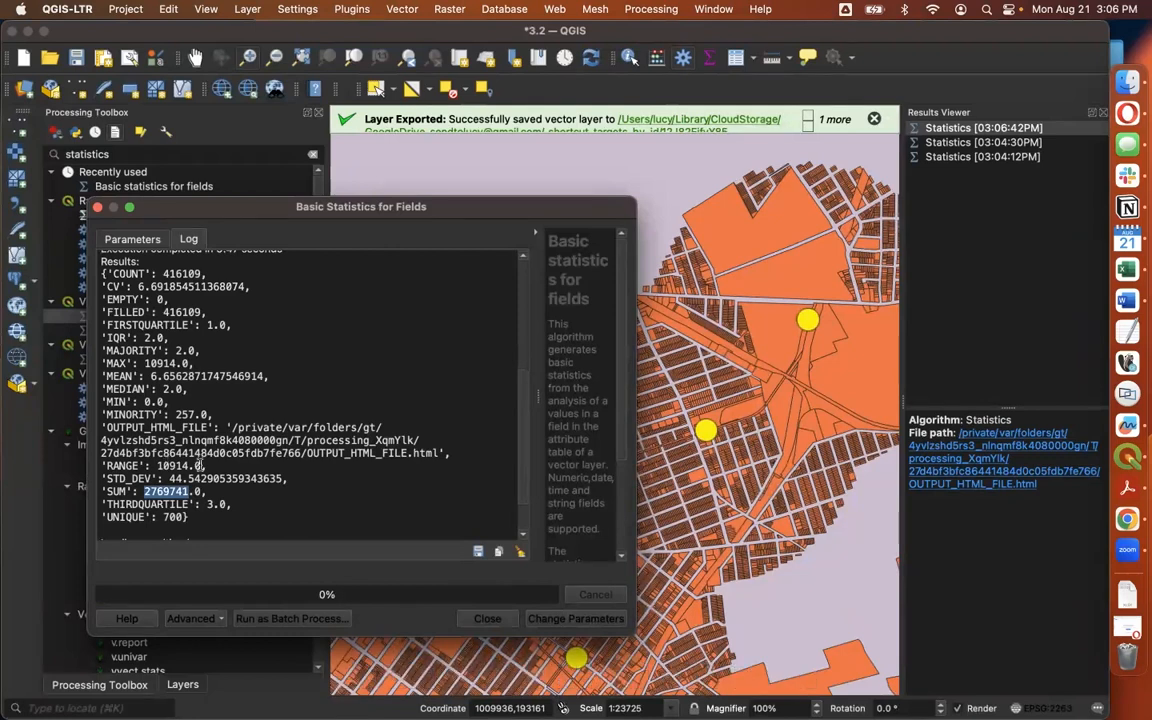
key(super+space)
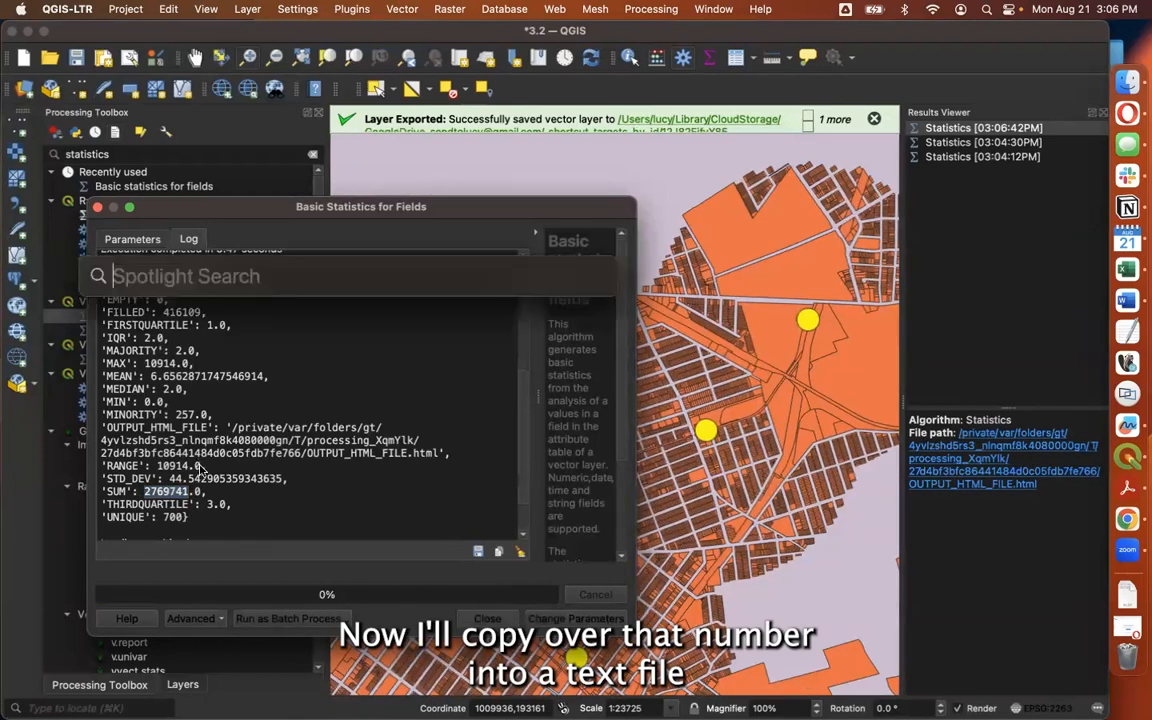
text(text)
key(Return)
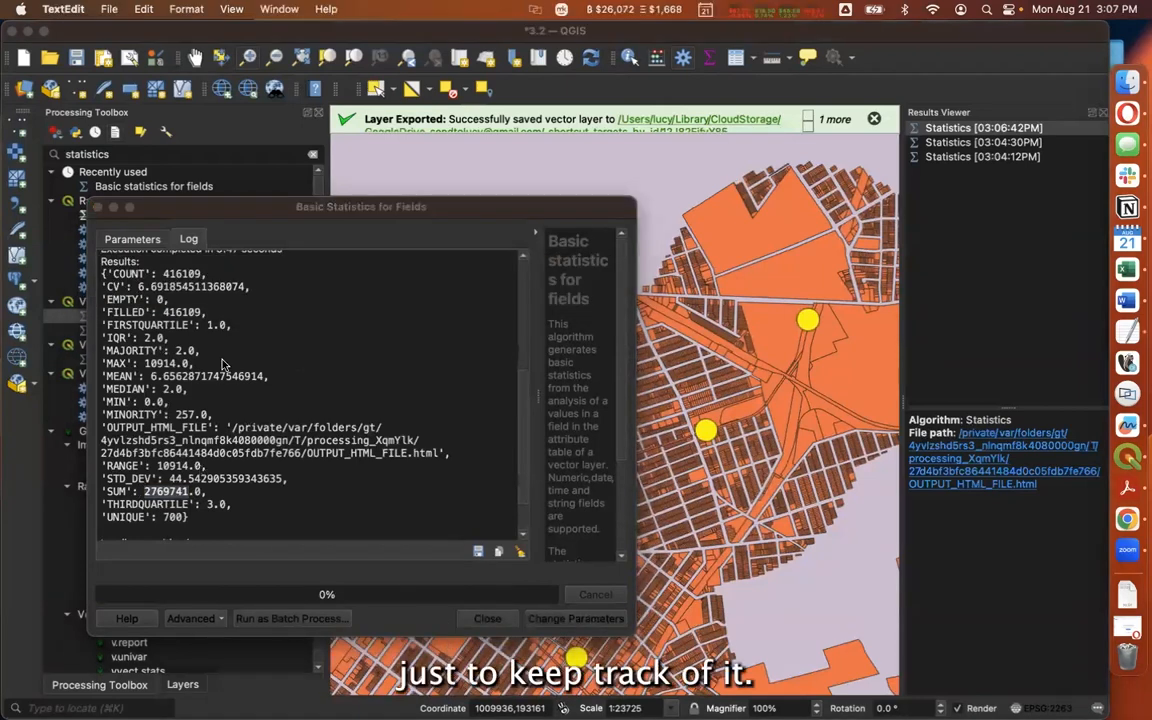
key(Escape)
key(super+n)
key(super+v)
drag(476, 89, 785, 132)
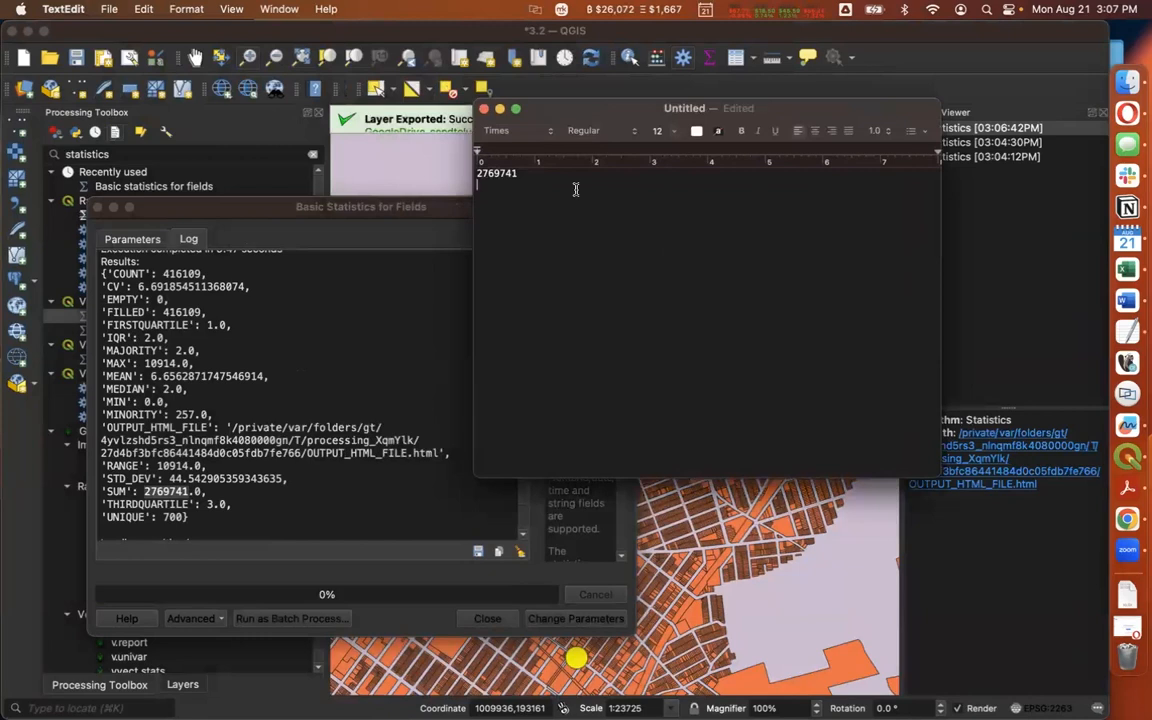
In QGIS, run Basic Statistics for Fields on the UnitsRes field of the nyc_mappluto_23v2_shp layer, saving to a temporary file
click(140, 209)
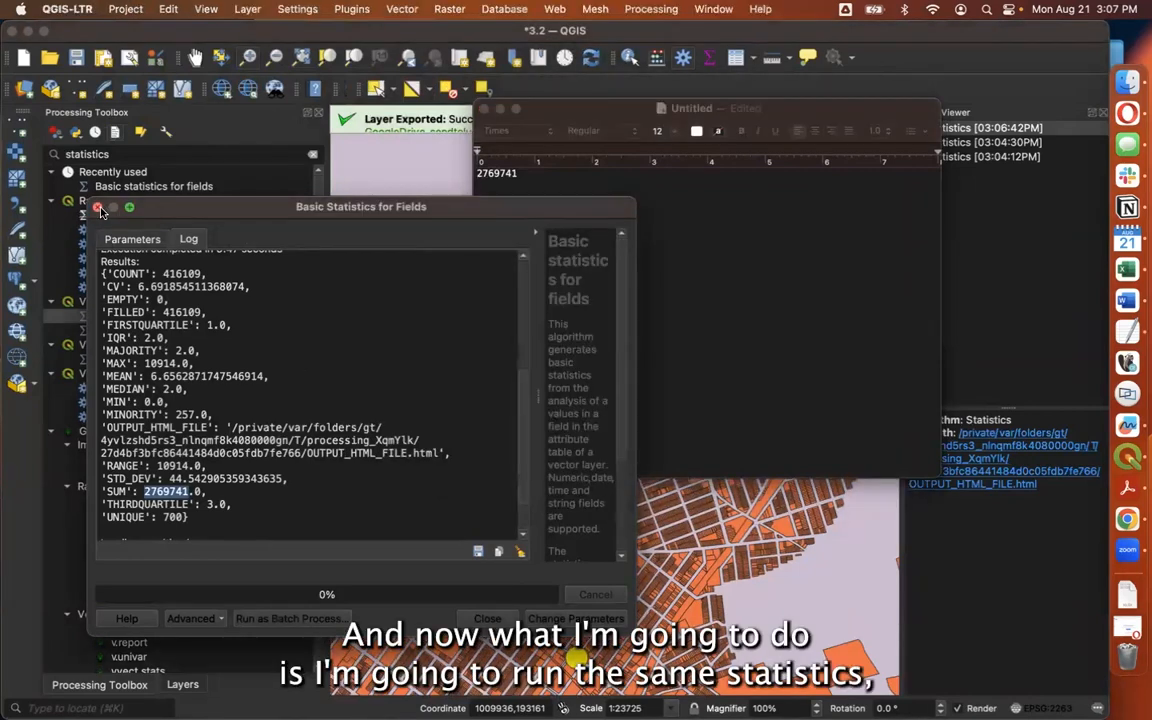
click(98, 208)
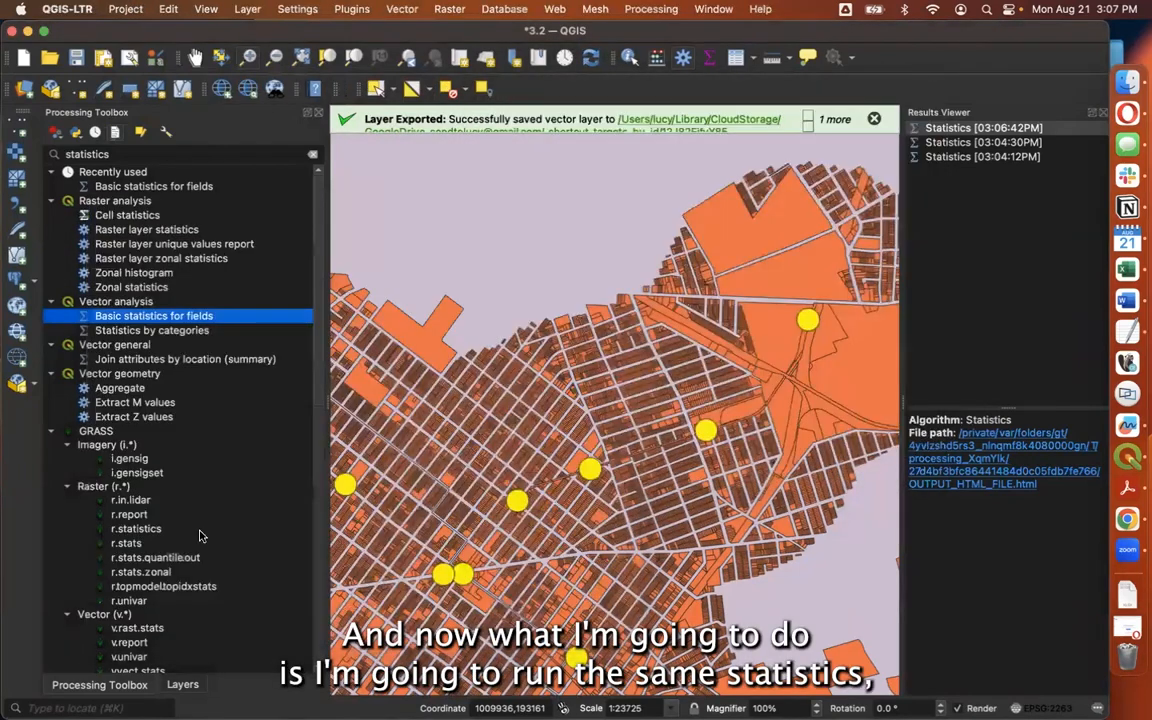
double_click(165, 318)
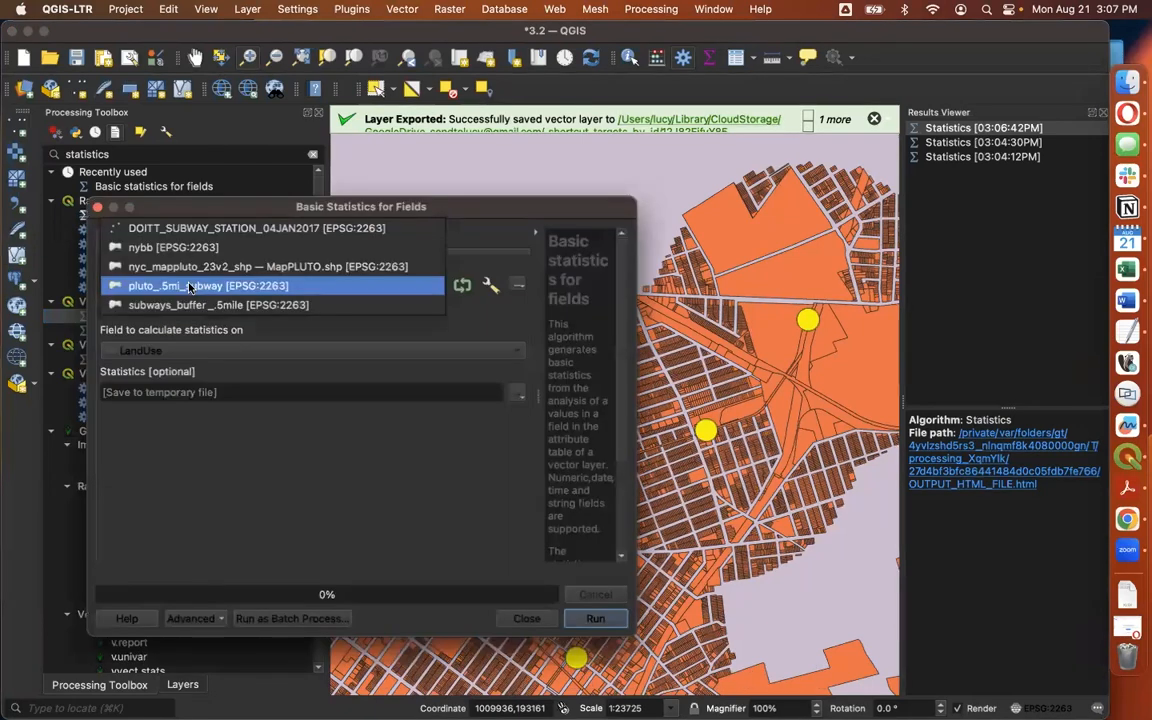
click(170, 285)
click(192, 268)
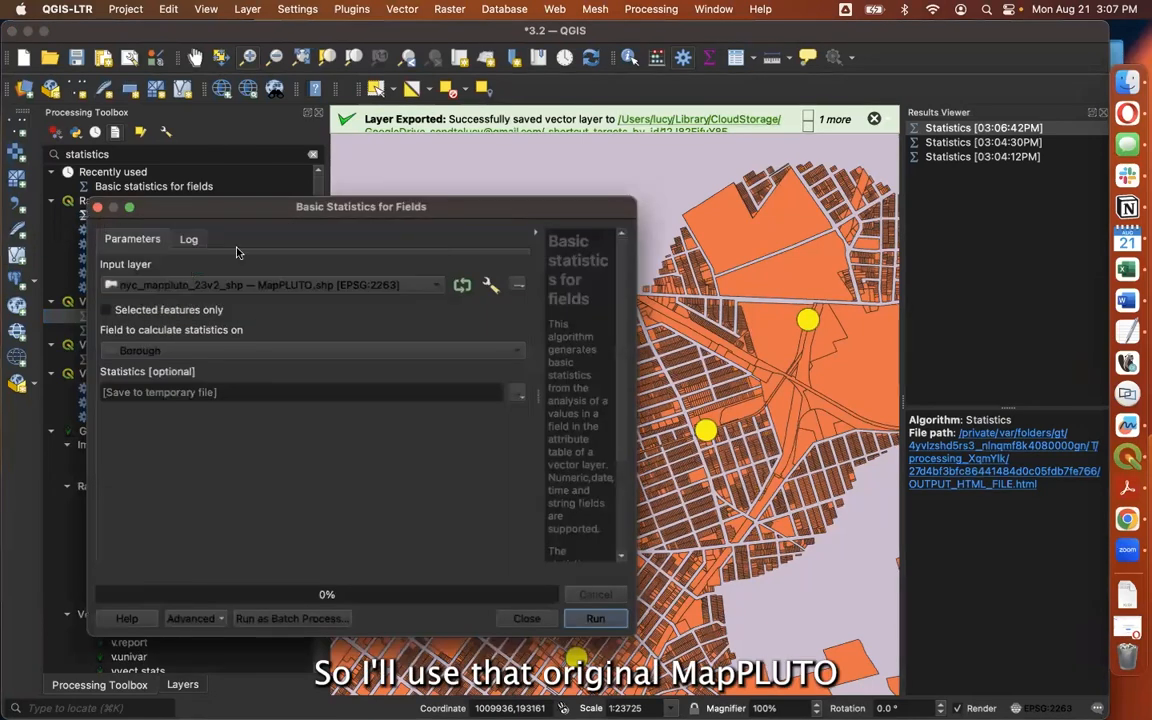
click(221, 352)
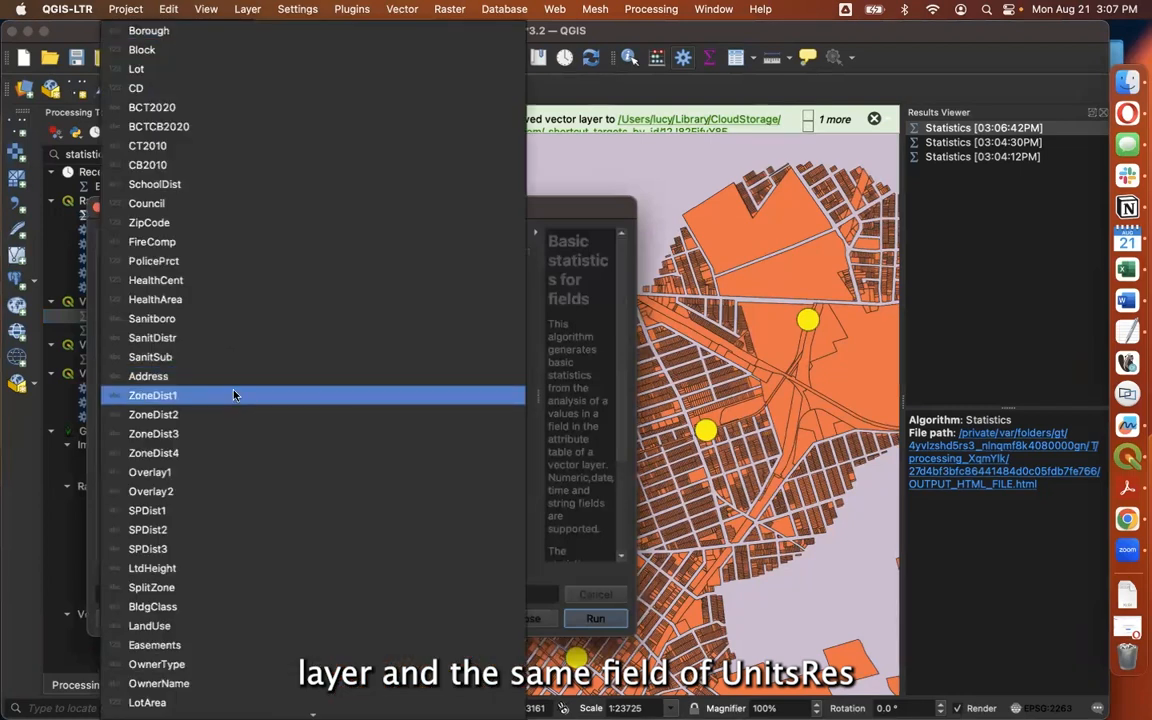
text(u)
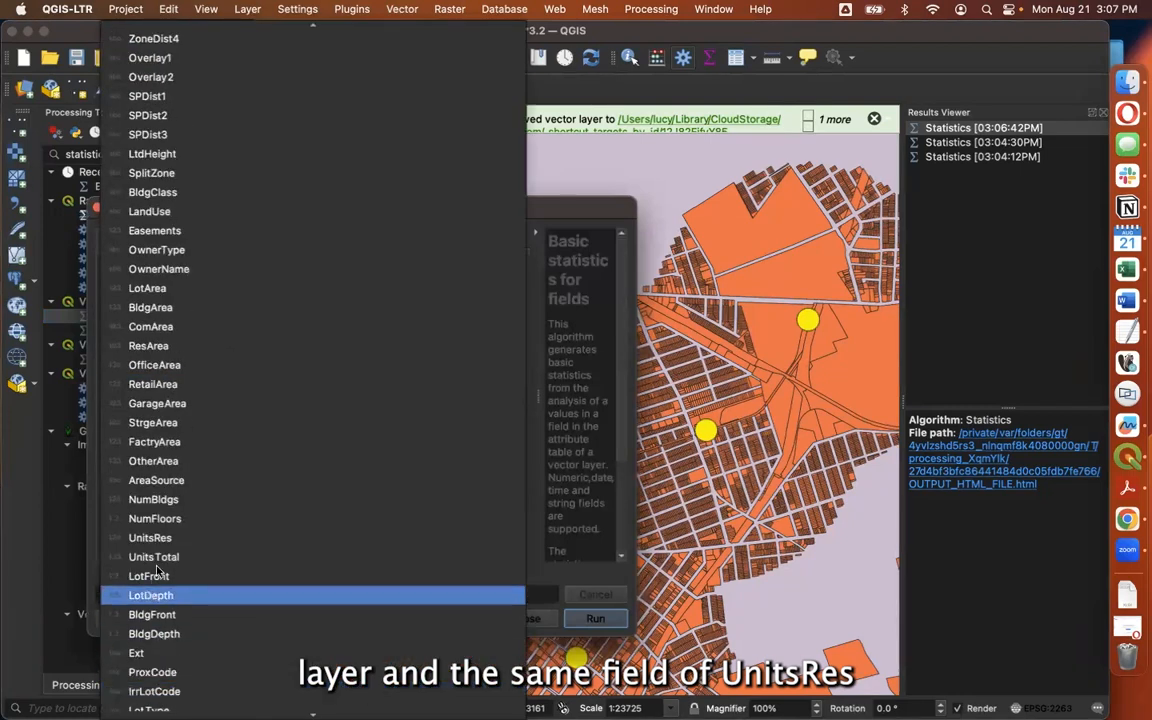
click(155, 468)
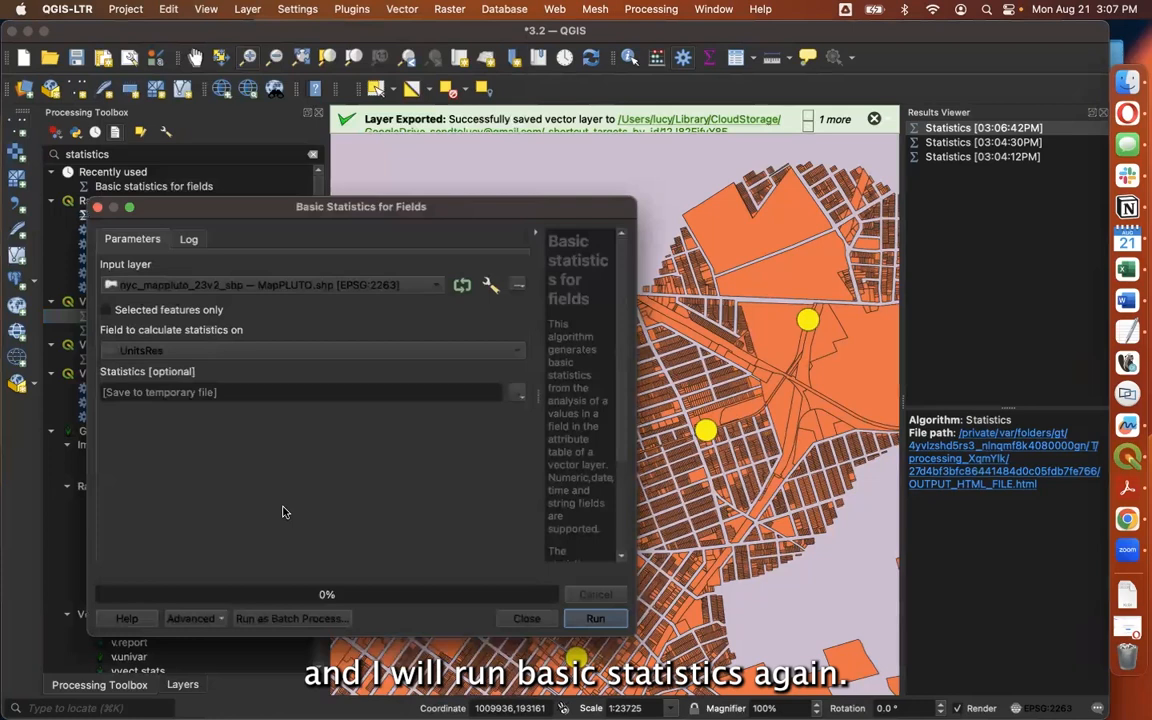
click(598, 619)
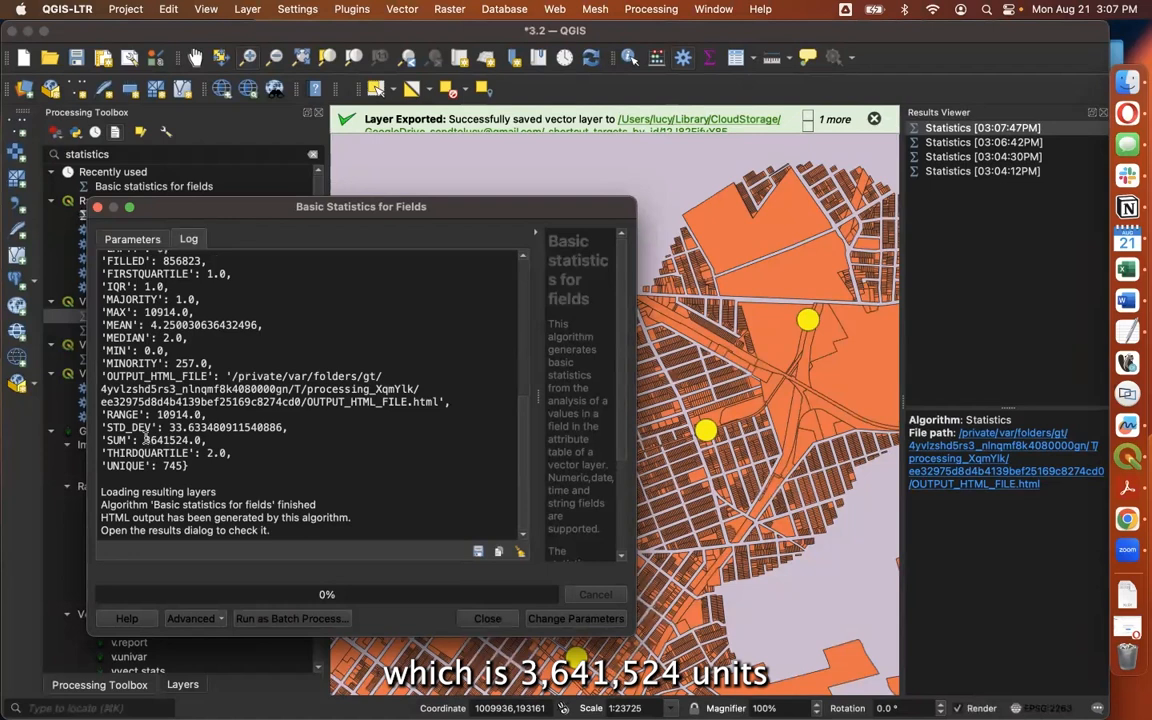
Copy the citywide SUM value 3641524 from the log and paste it below the first number in the TextEdit document
drag(144, 440, 188, 441)
key(super+c)
key(super+Tab)
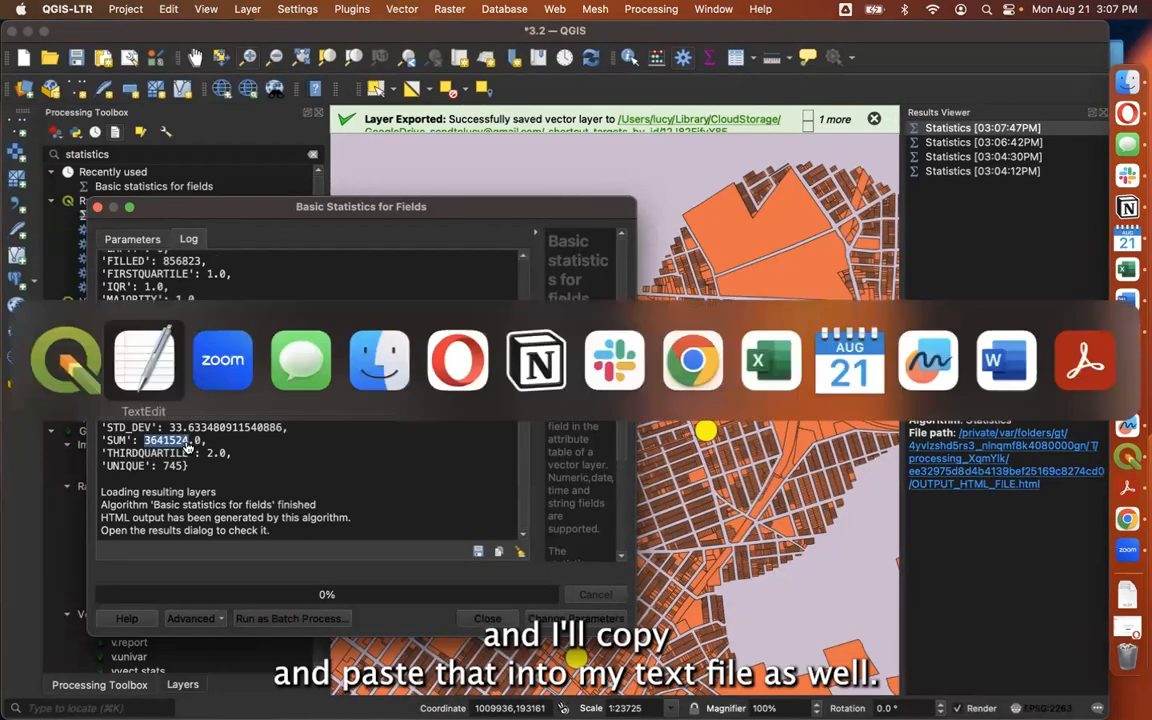
key(super+v)
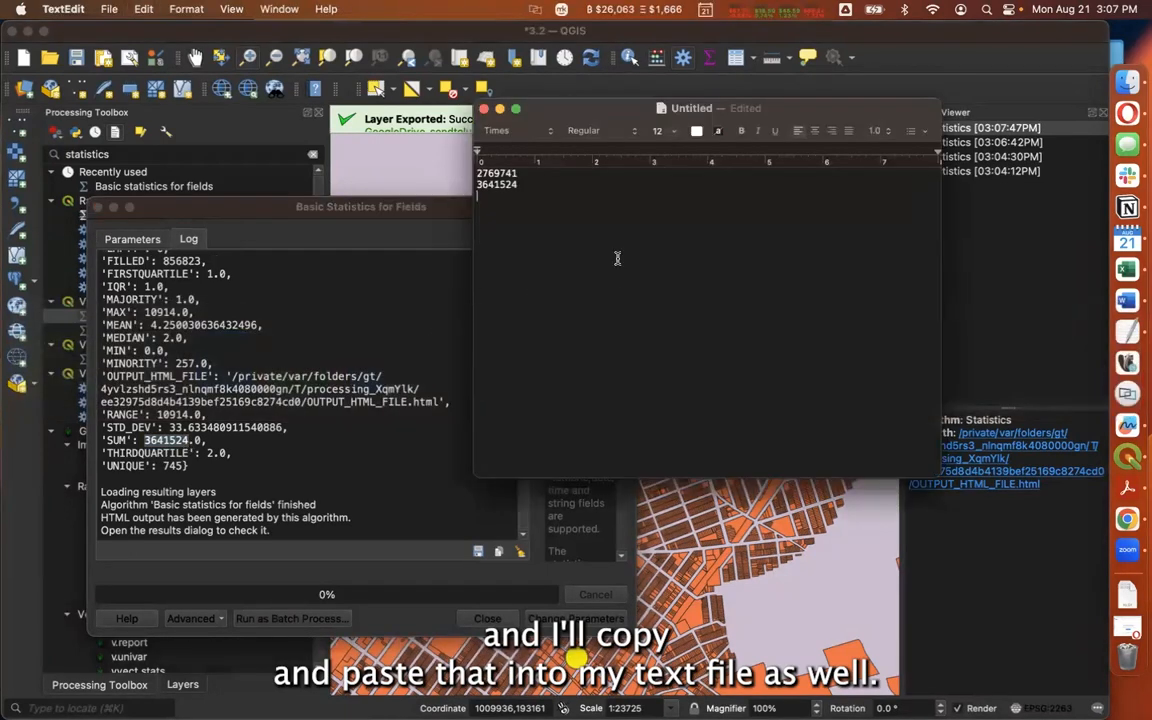
key(Return)
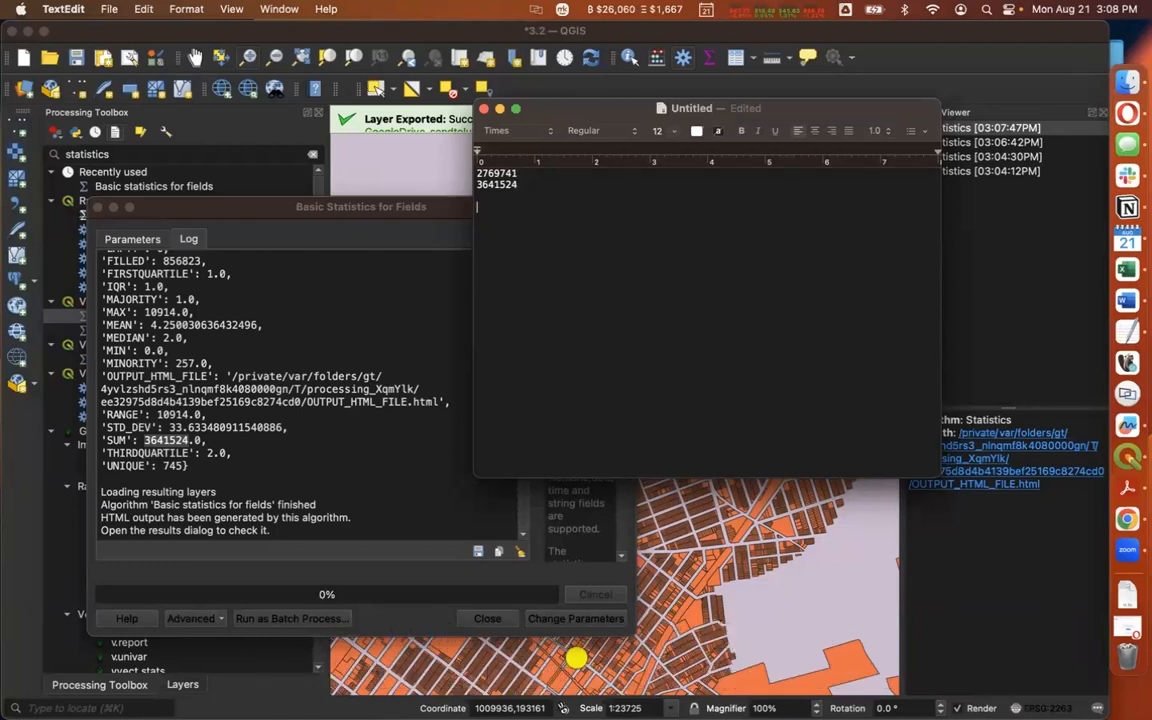
Join the two sums into the division 2769741/3641524 on one line and copy it
click(537, 199)
click(519, 174)
key(Delete)
text(/)
triple_click(557, 177)
key(super+c)
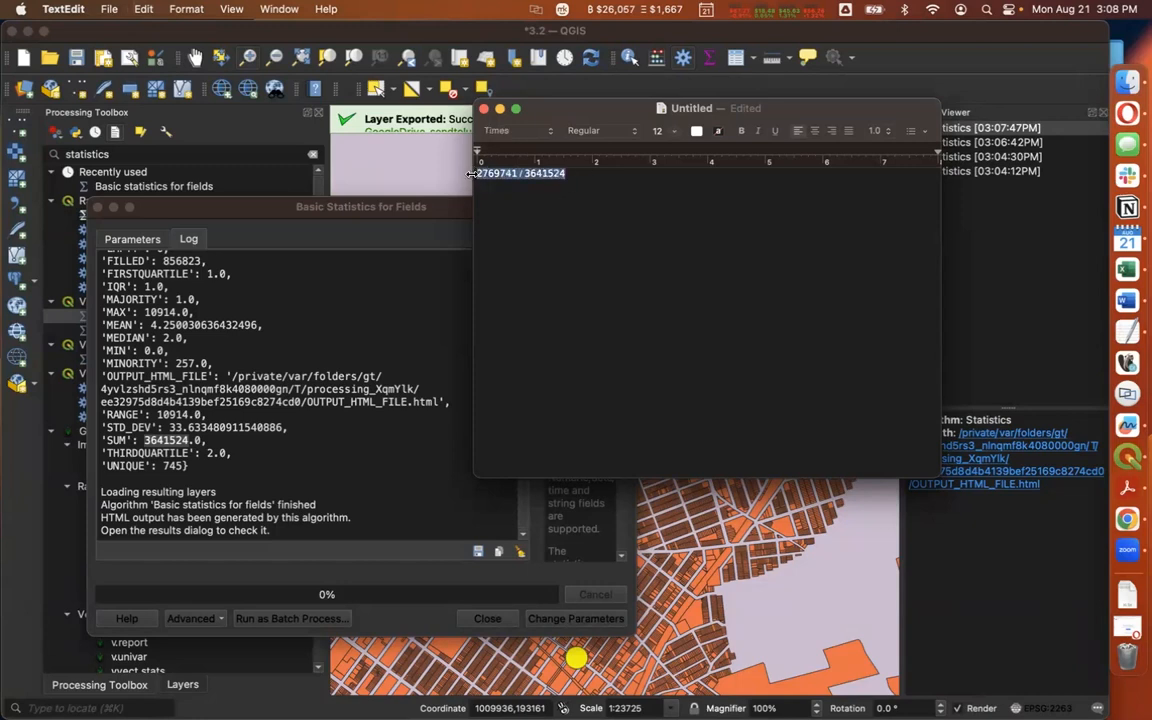
Calculate the copied division in Spotlight Search and note the result in the text document as ".76 or 76%"
click(631, 202)
key(super+space)
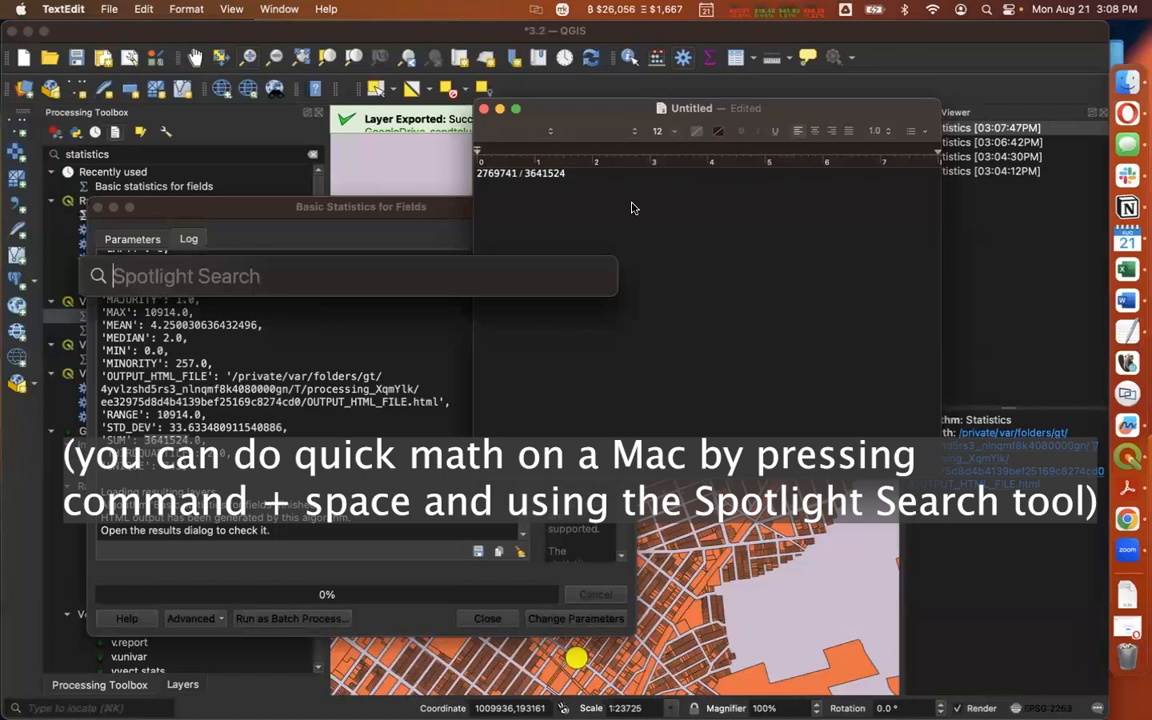
key(super+v)
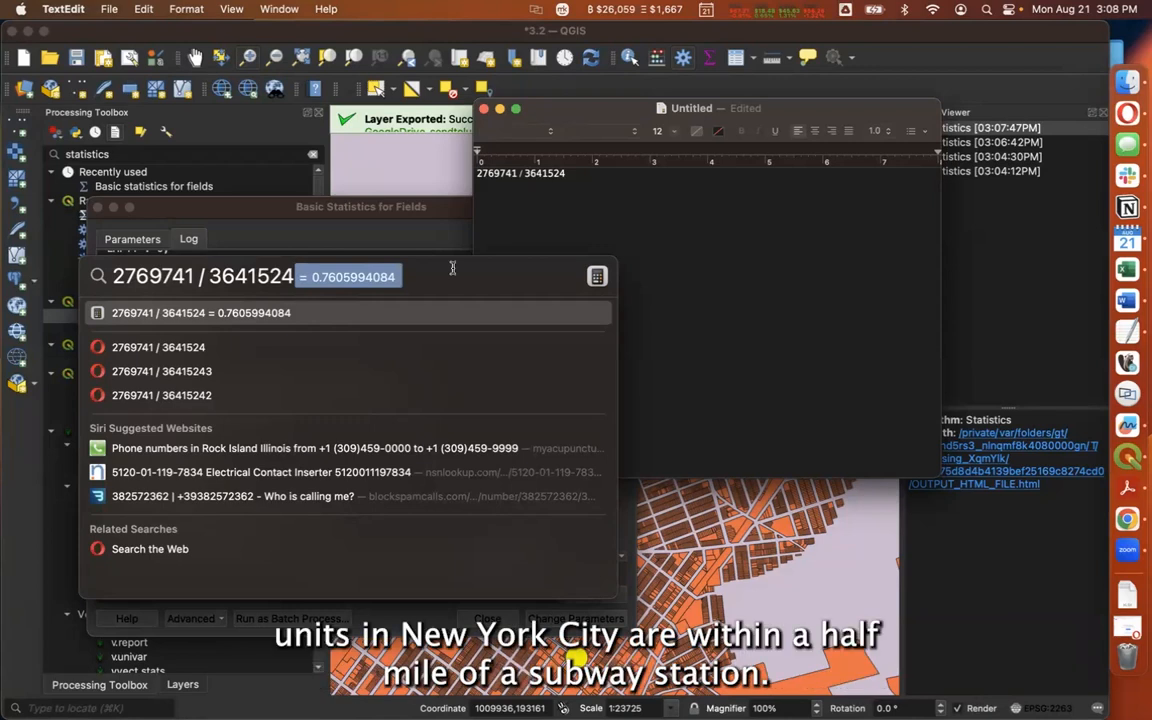
click(650, 200)
text(.76 or 76%)
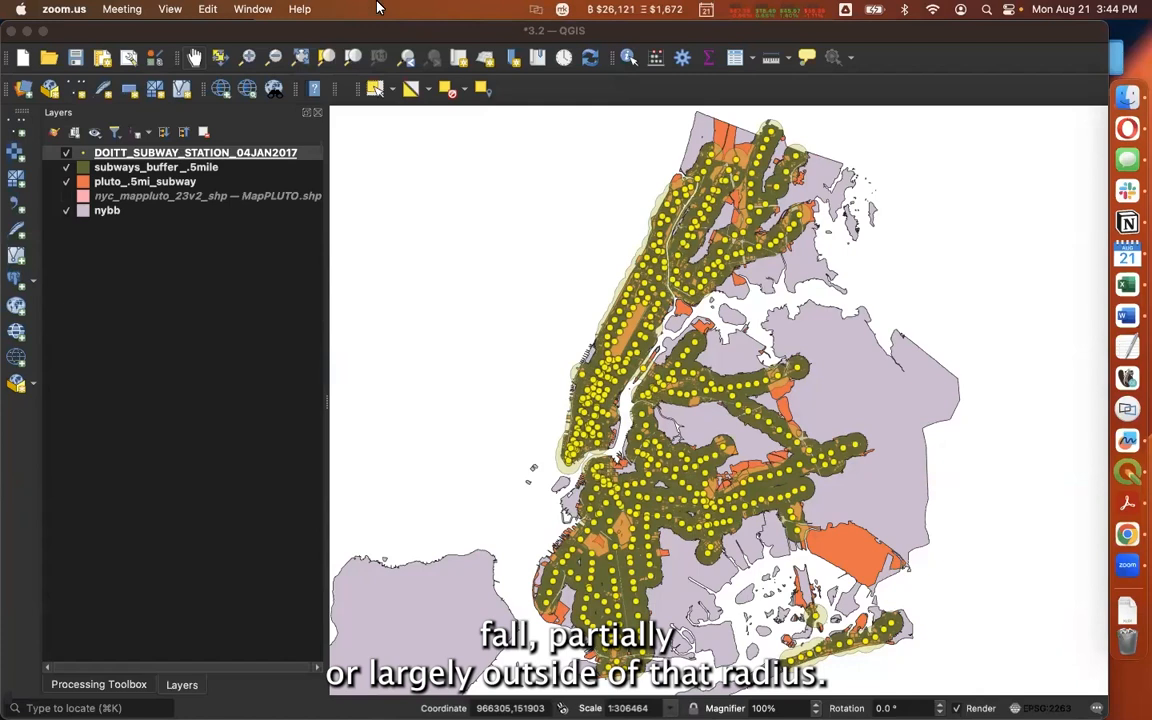
In QGIS, hide the pluto_.5mi_subway layer and show the nyc_mappluto_23v2_shp layer, with the map zoomed in on the buffer edges
click(250, 60)
click(640, 420)
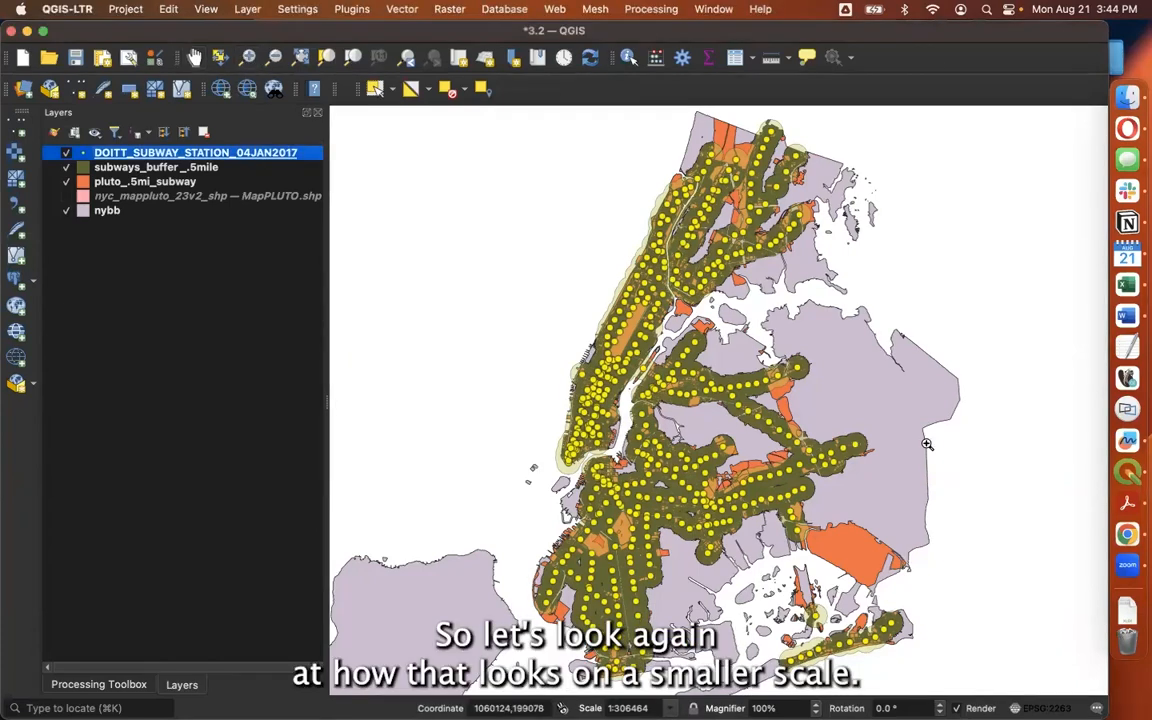
drag(614, 377, 783, 502)
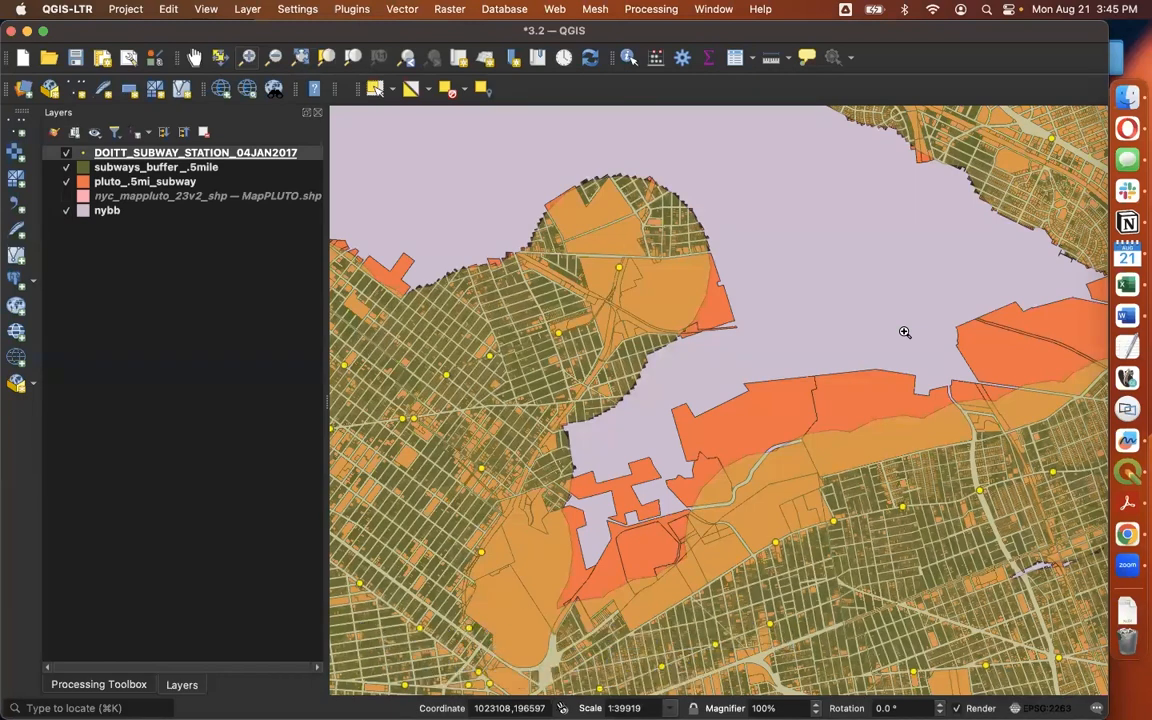
click(84, 182)
click(66, 182)
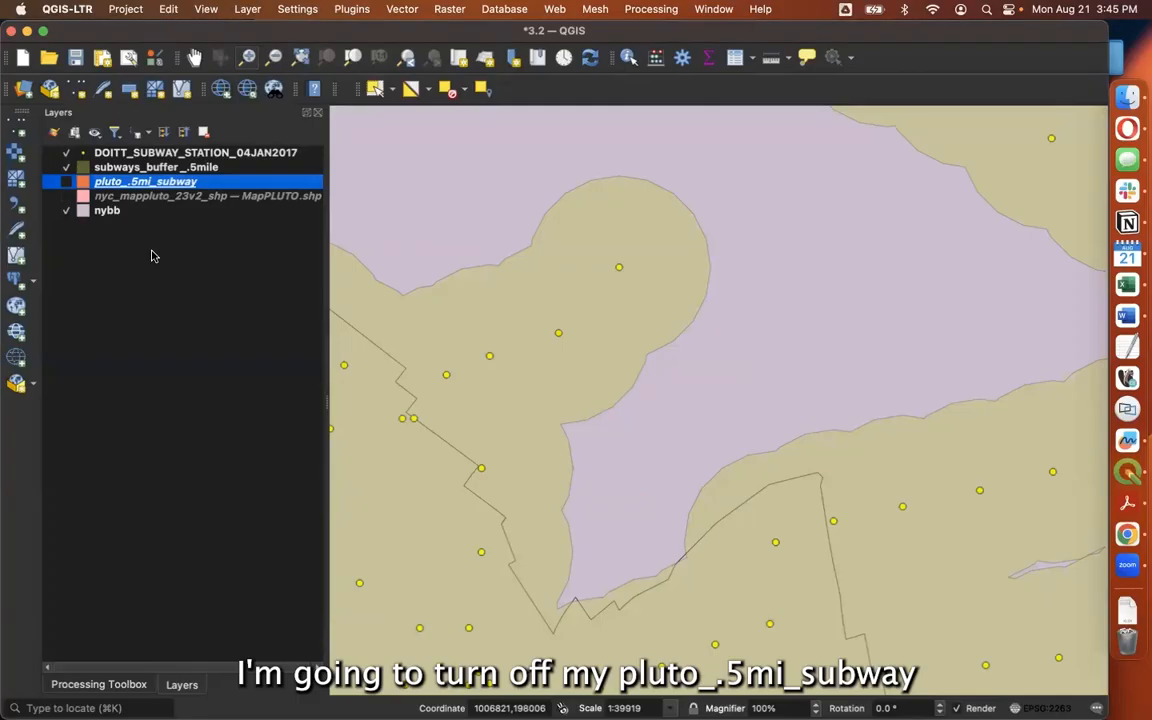
click(66, 197)
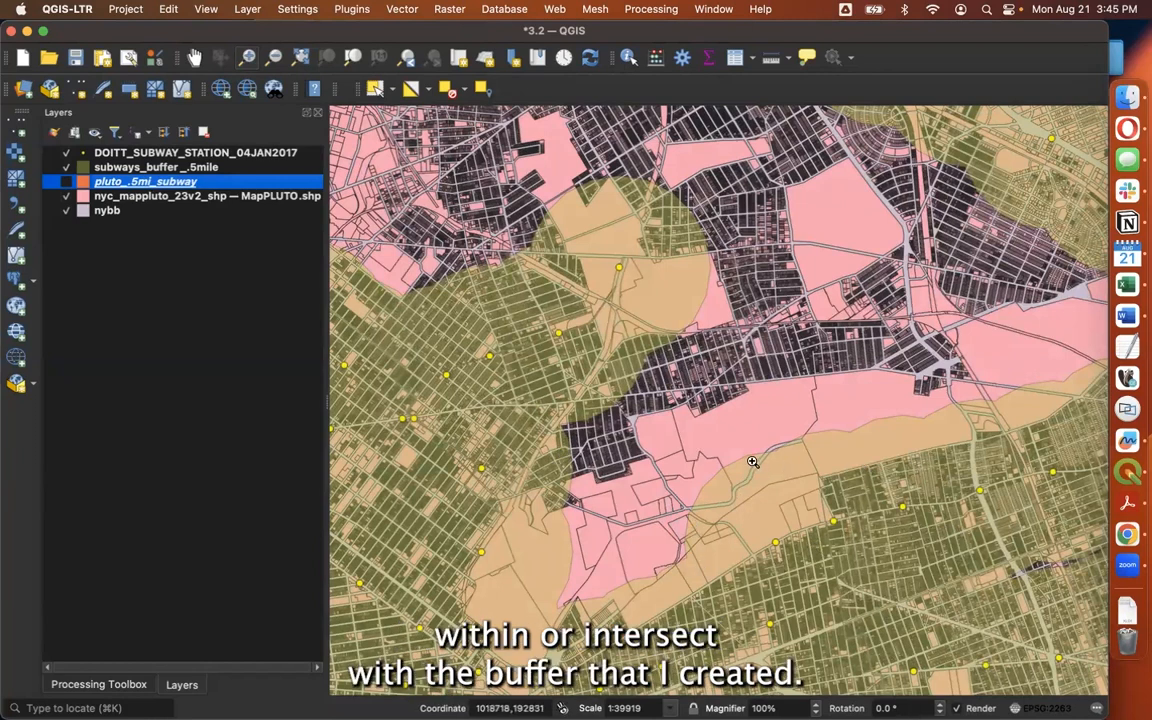
Clip the nyc_mappluto_23v2_shp layer with subways_buffer_.5mile as the overlay, creating a temporary layer
click(402, 9)
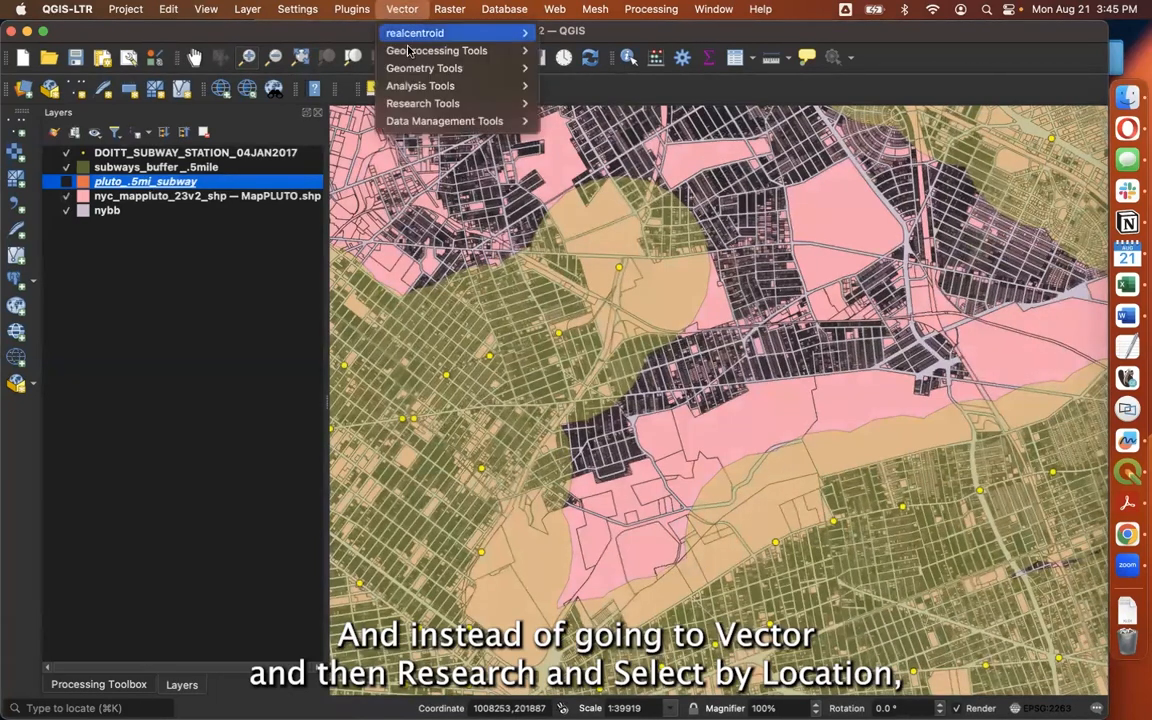
mouse_move(405, 104)
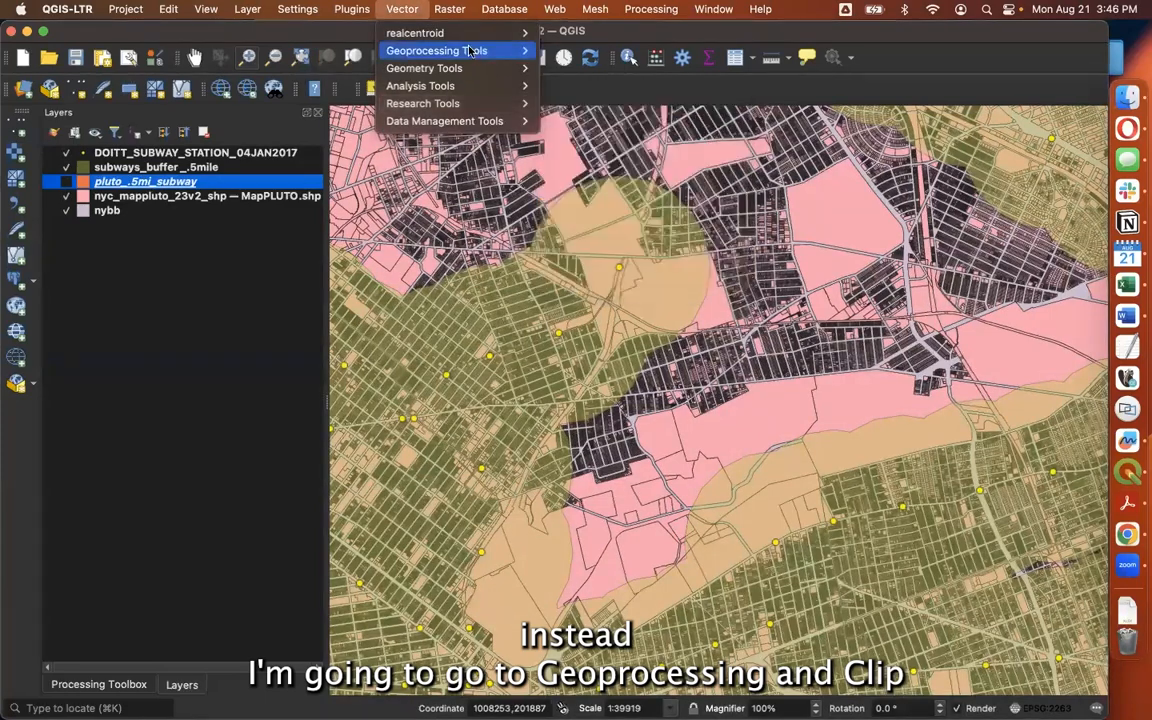
mouse_move(470, 52)
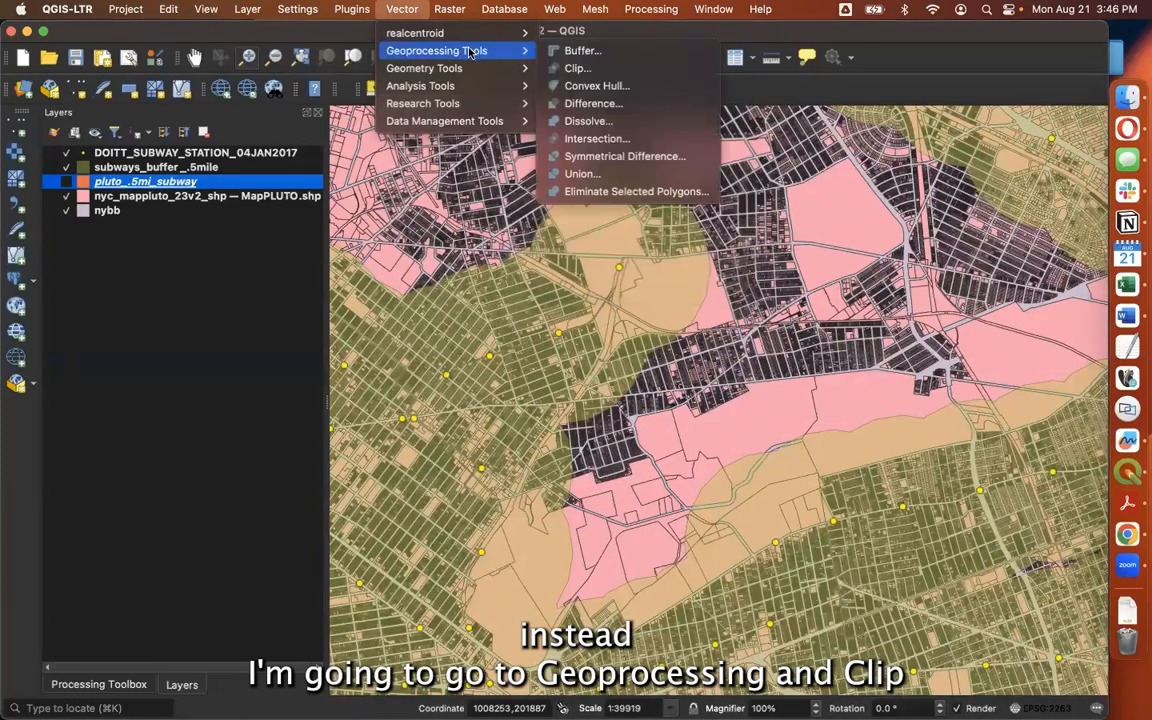
click(643, 68)
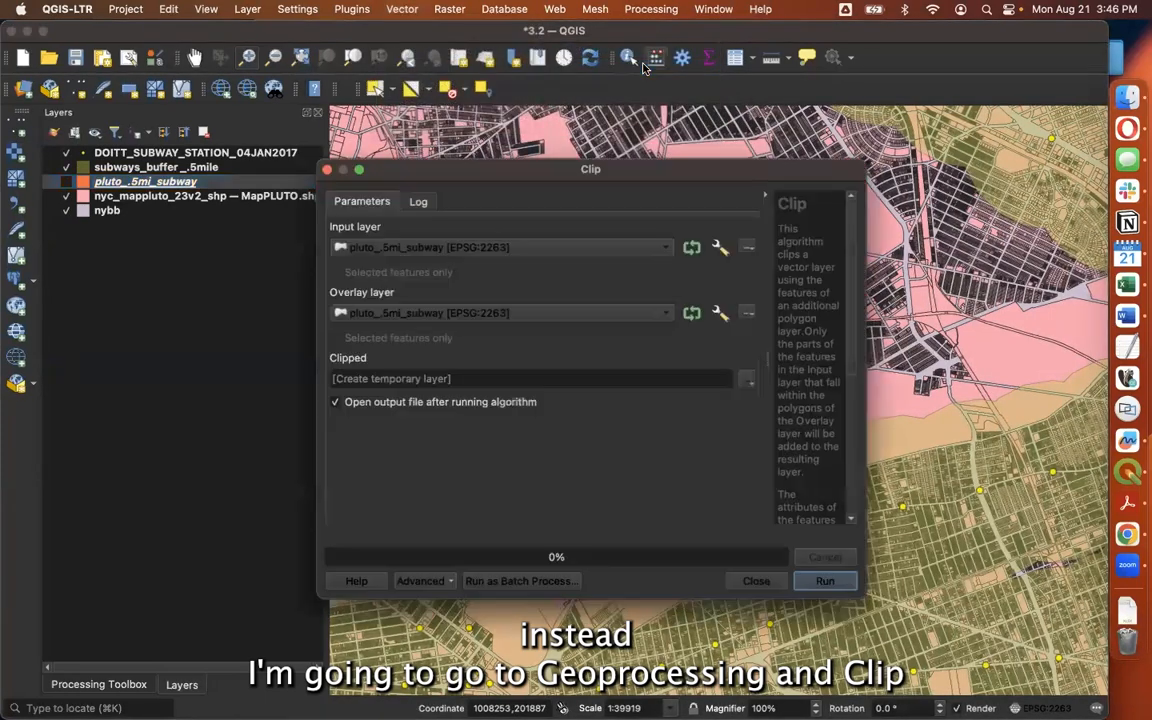
click(425, 248)
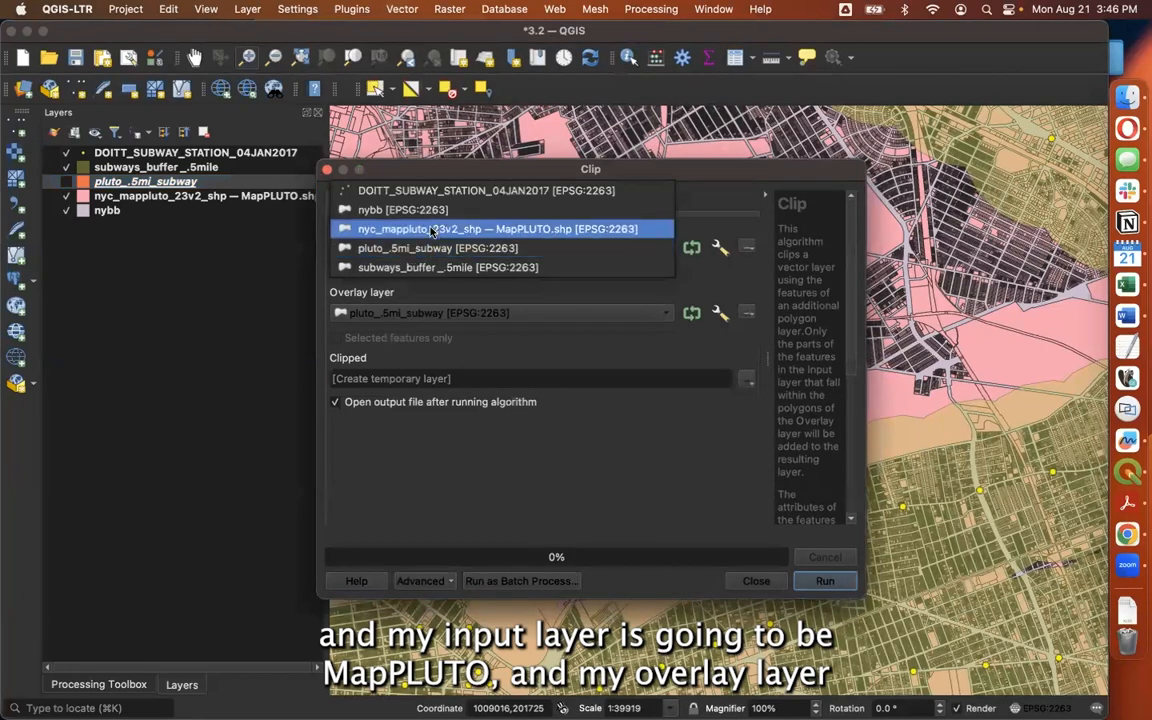
click(432, 230)
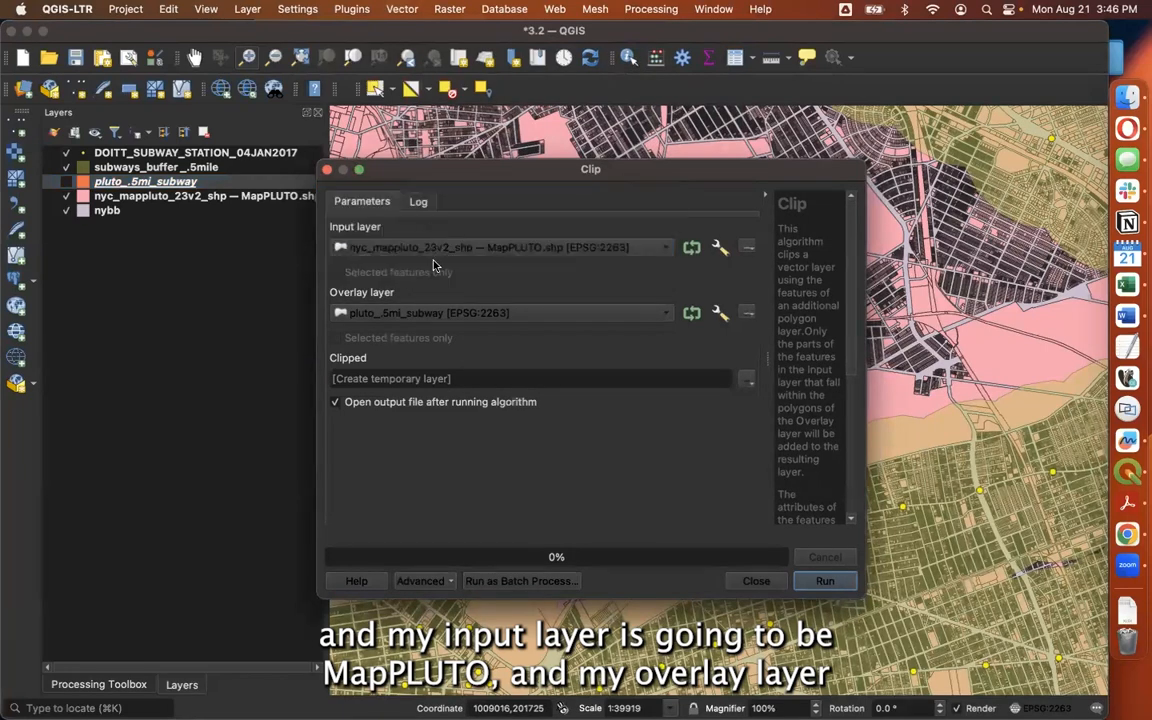
click(410, 312)
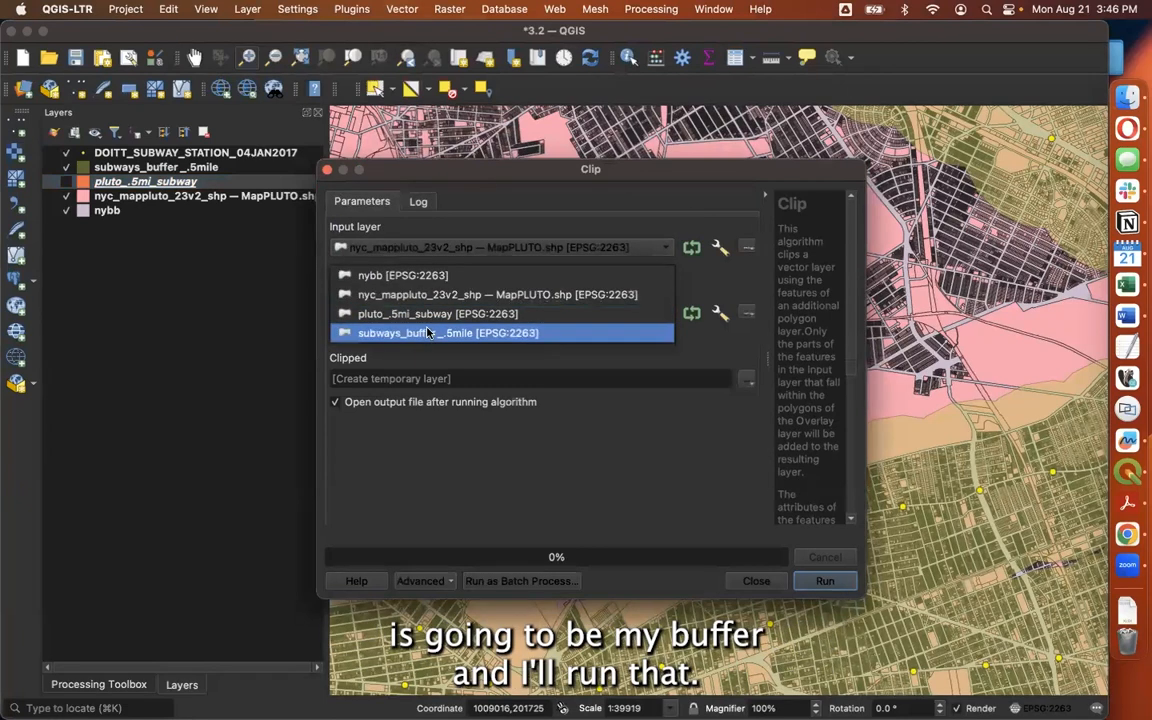
click(427, 333)
click(825, 585)
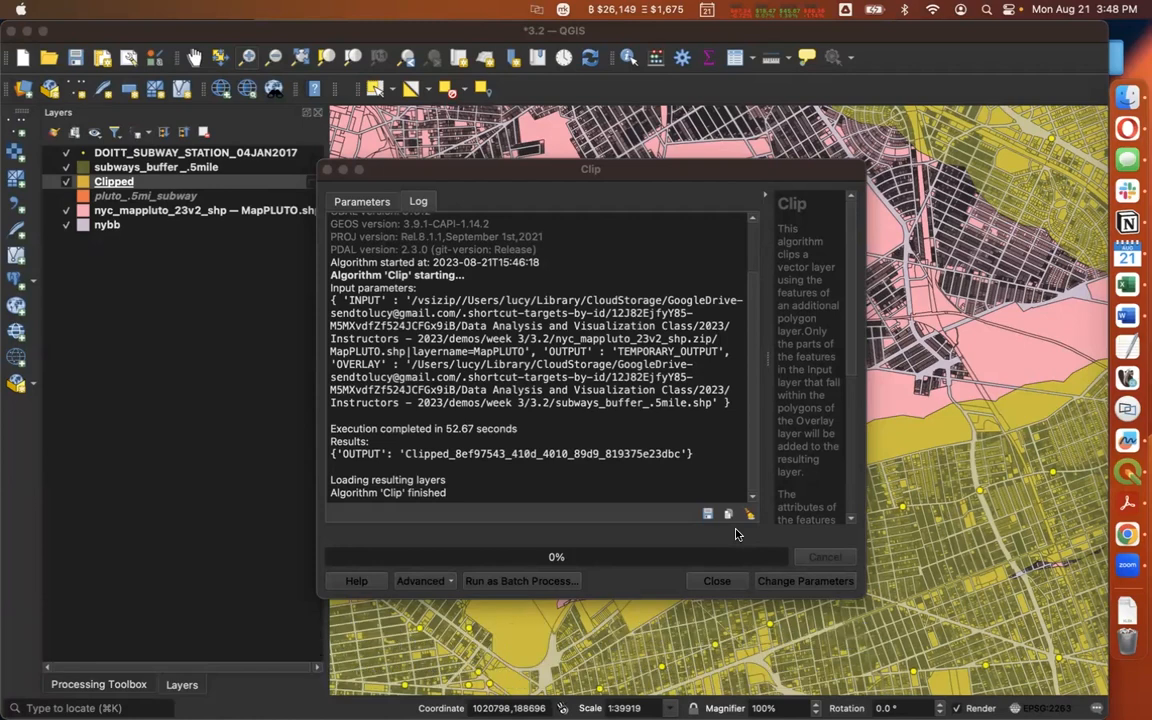
click(733, 582)
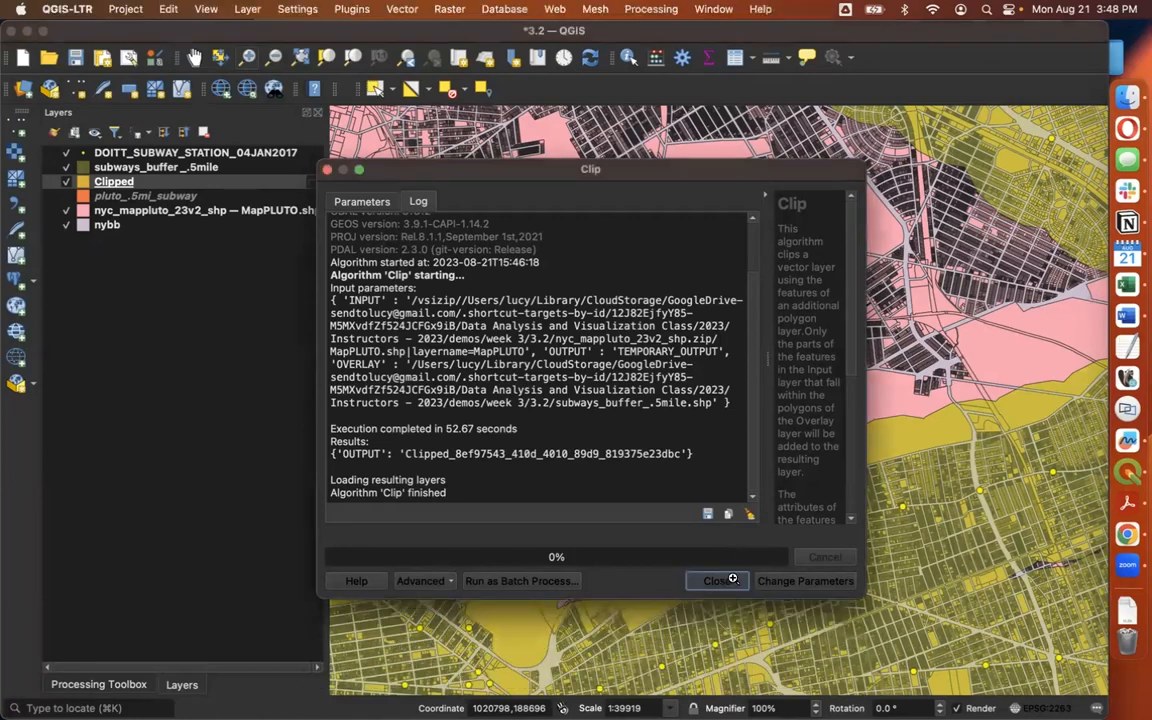
click(733, 582)
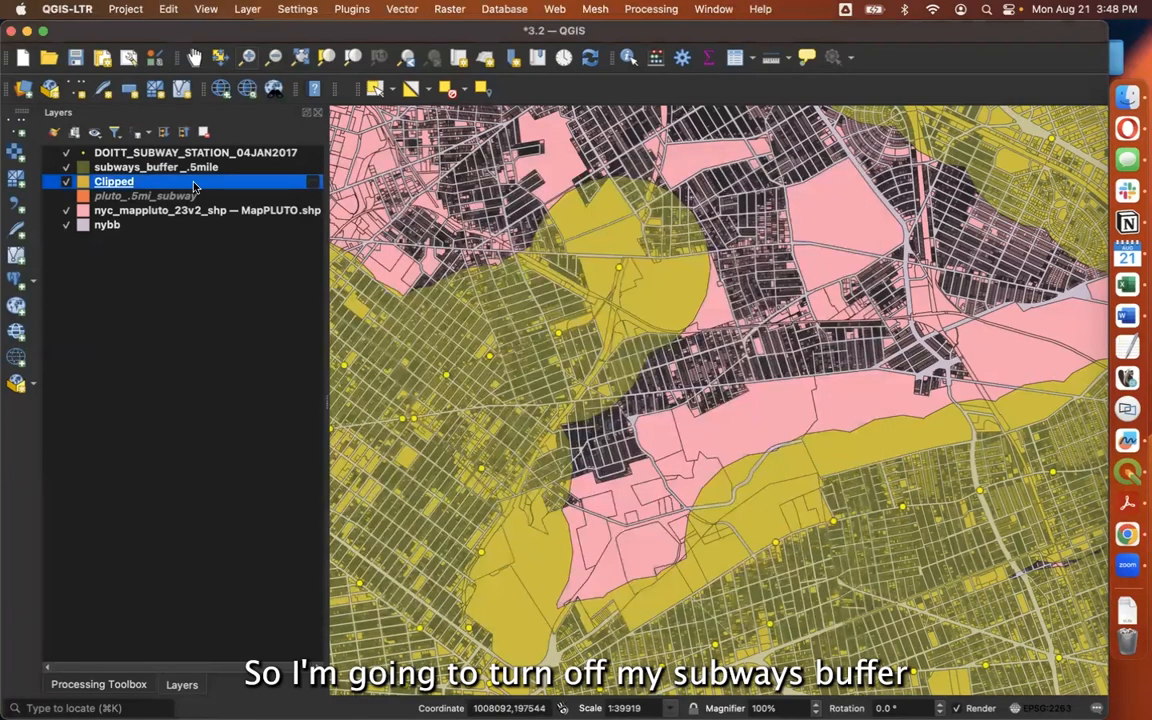
Hide the nyc_mappluto_23v2_shp and subways_buffer_.5mile layers, comparing the clipped lots with the buffer outline
click(66, 167)
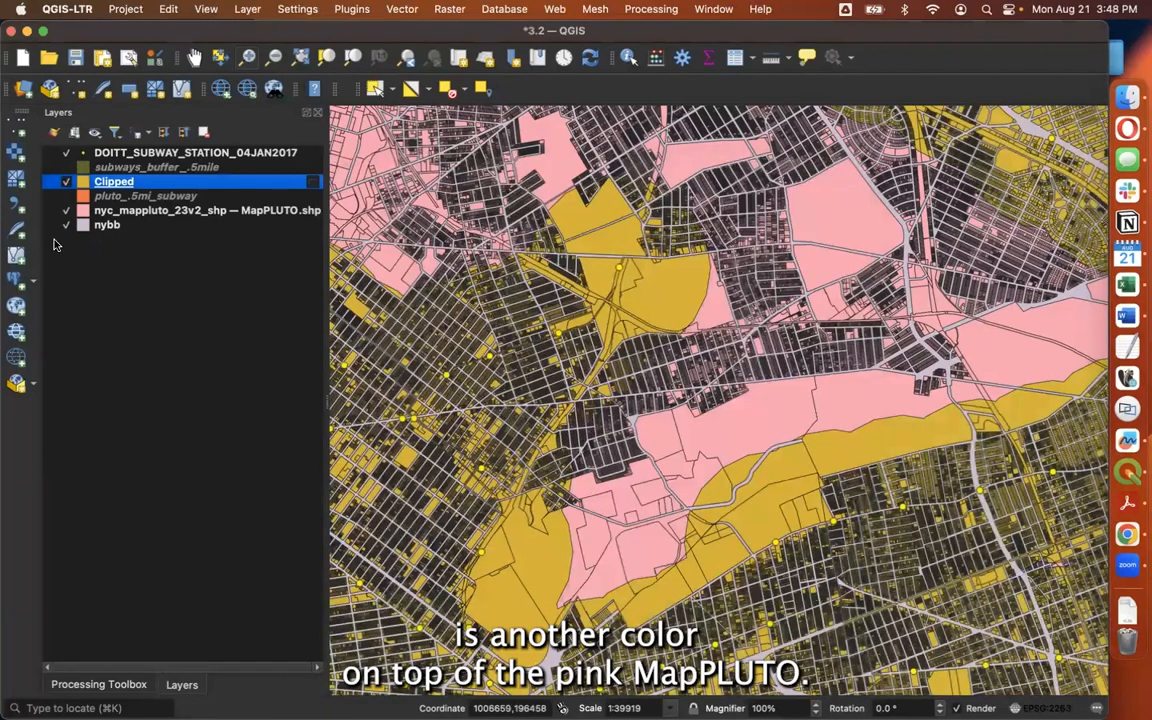
click(66, 211)
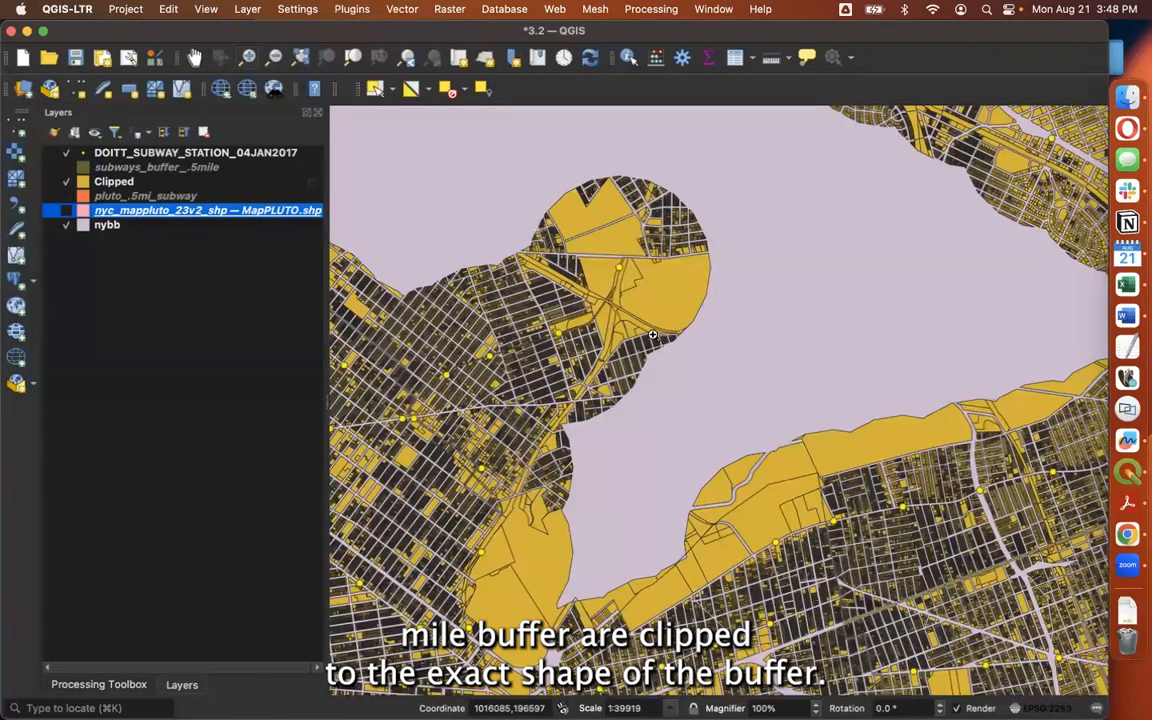
click(66, 168)
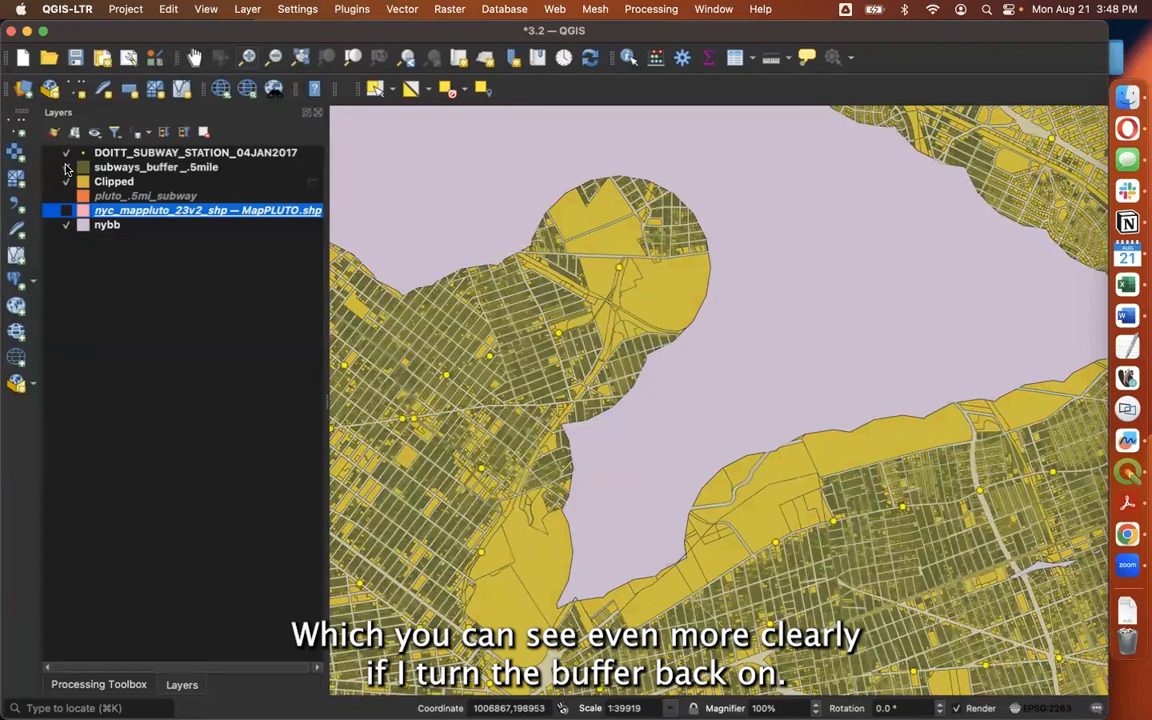
click(66, 168)
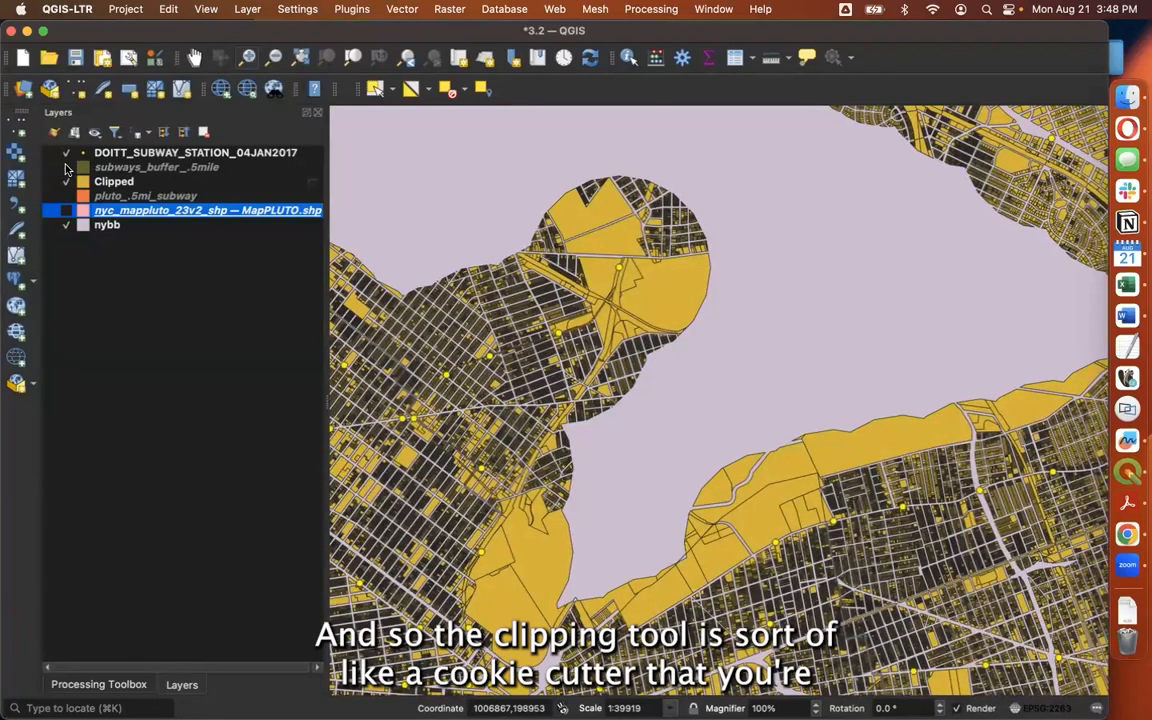